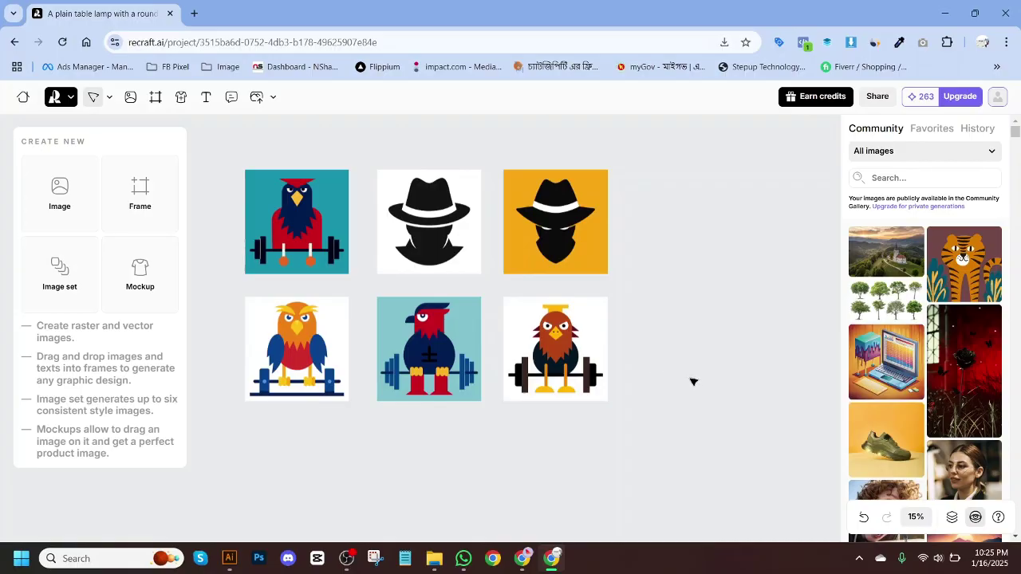
# Inspect the eagle gym and detective hat vector images on the Recraft canvas one after another.
pyautogui.moveTo(692, 382); pyautogui.dragTo(249, 230)
pyautogui.press('Escape')
pyautogui.click(283, 222)
pyautogui.click(393, 238)
pyautogui.click(425, 349)
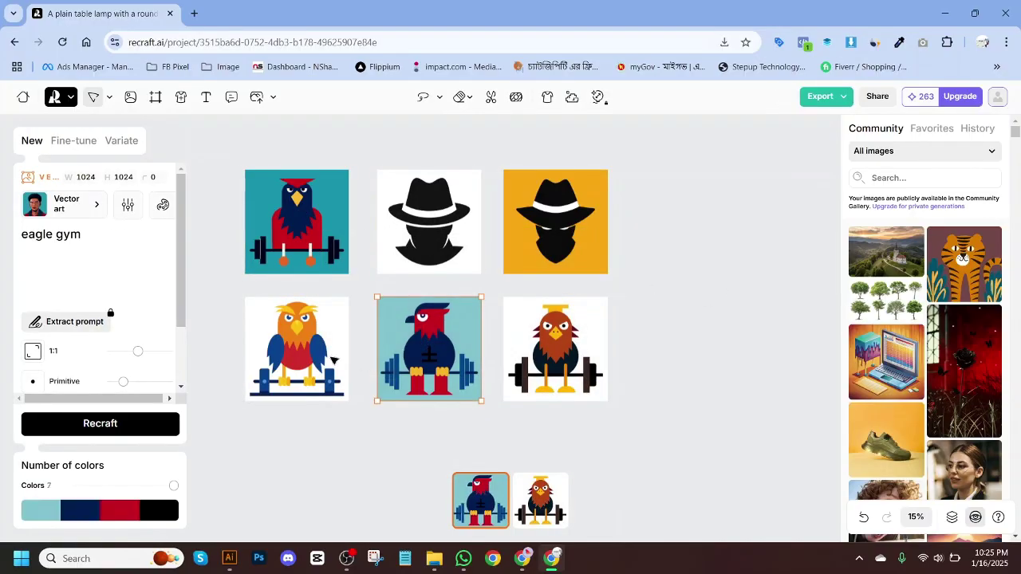
pyautogui.click(328, 361)
pyautogui.click(565, 335)
pyautogui.click(560, 257)
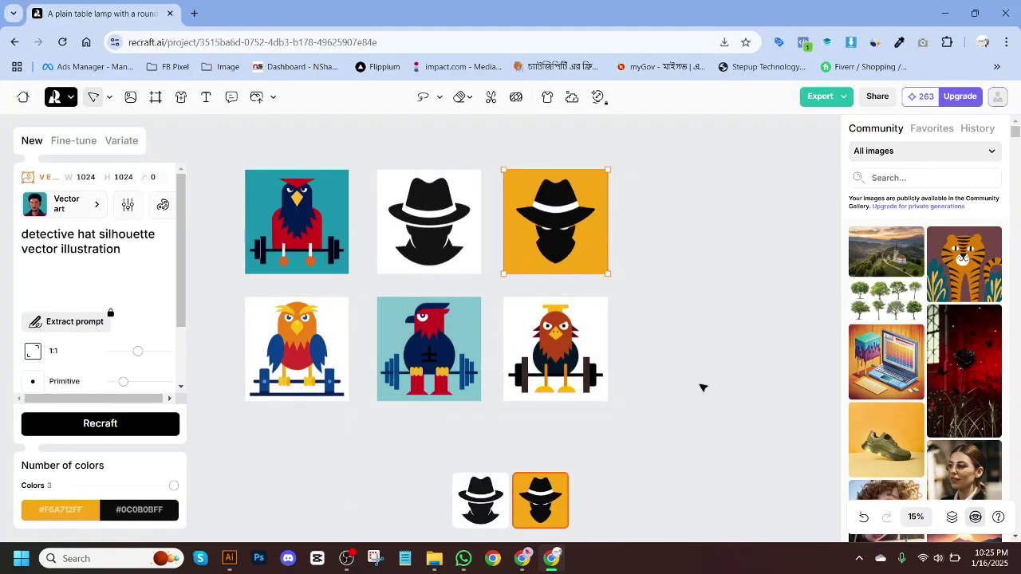
pyautogui.click(681, 357)
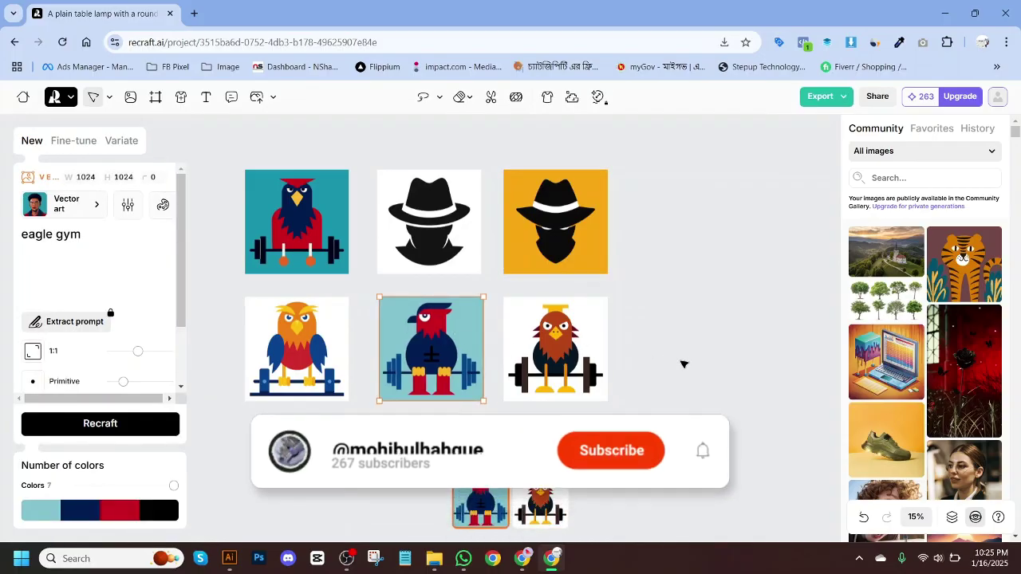
pyautogui.click(663, 362)
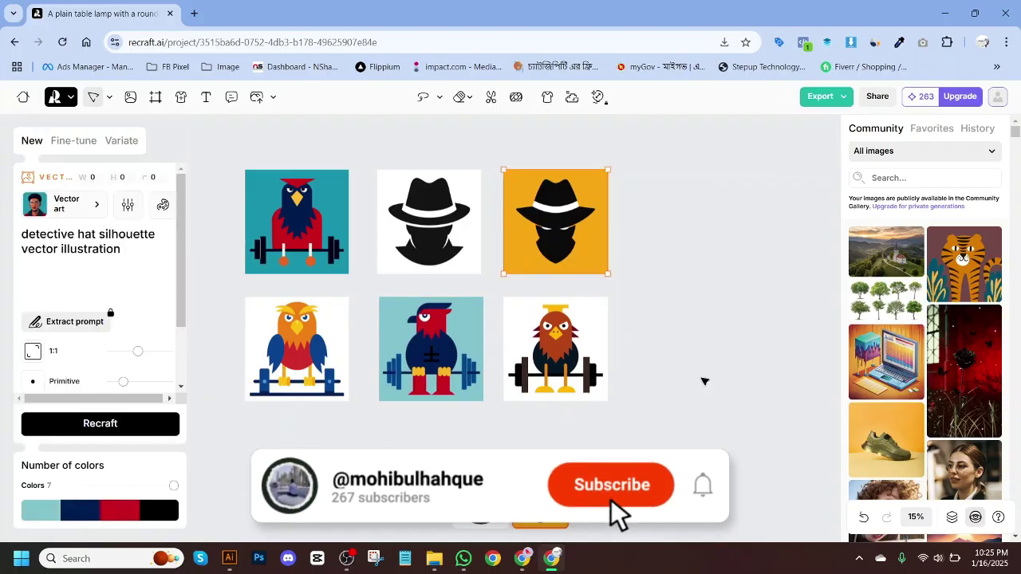
# Select all six vector images on the canvas and export them as SVG.
pyautogui.moveTo(705, 382); pyautogui.dragTo(237, 162)
pyautogui.click(830, 104)
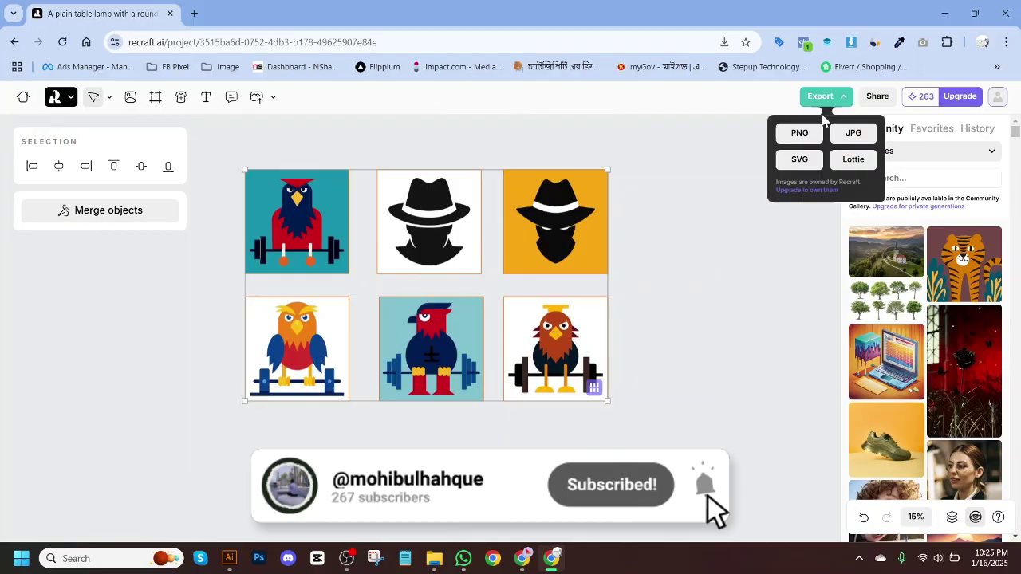
pyautogui.click(797, 161)
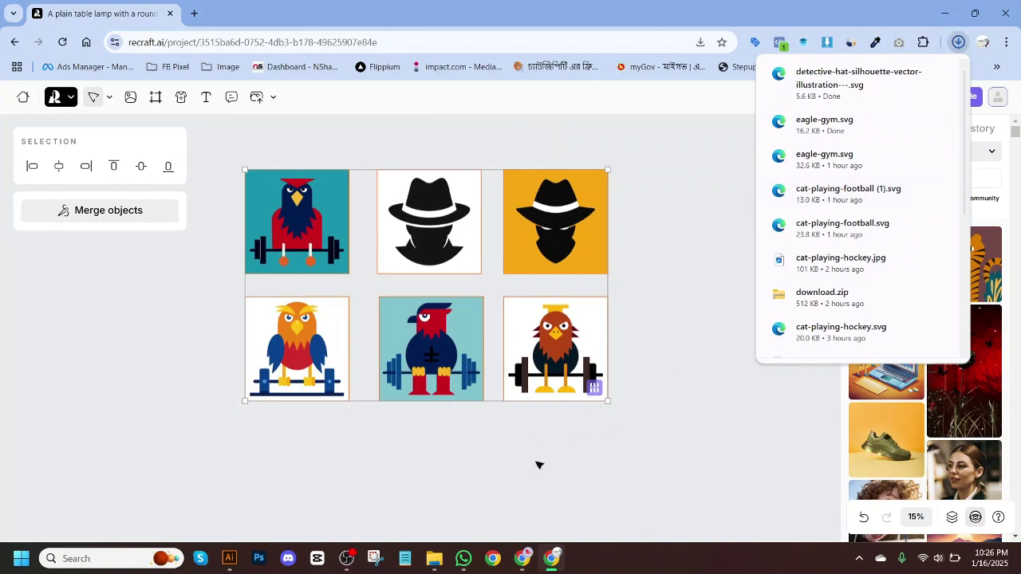
# Move the six exported eagle-gym and detective-hat SVG files from the Downloads folder into its test subfolder.
pyautogui.click(435, 559)
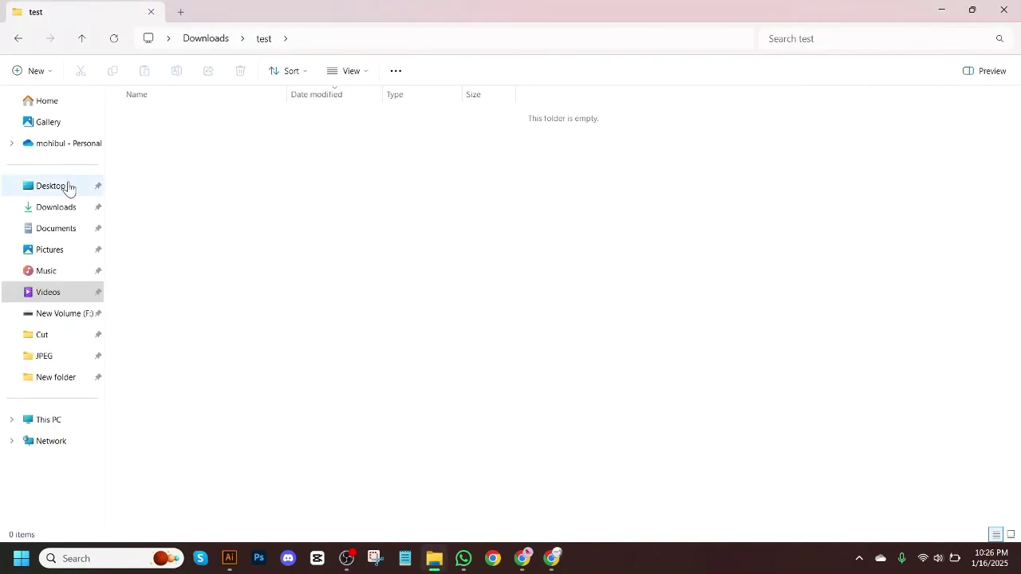
pyautogui.click(50, 210)
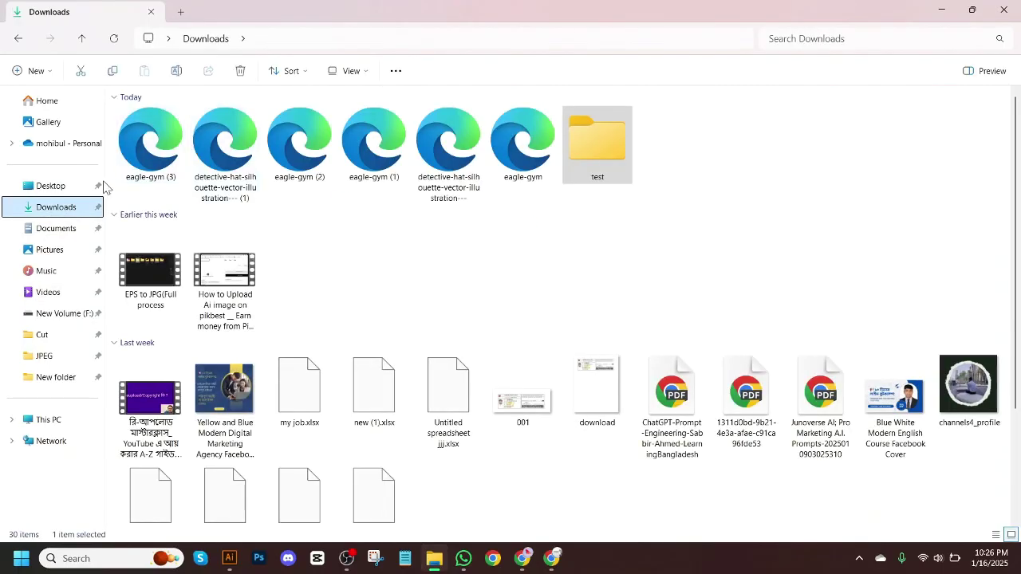
pyautogui.moveTo(116, 153); pyautogui.dragTo(533, 155)
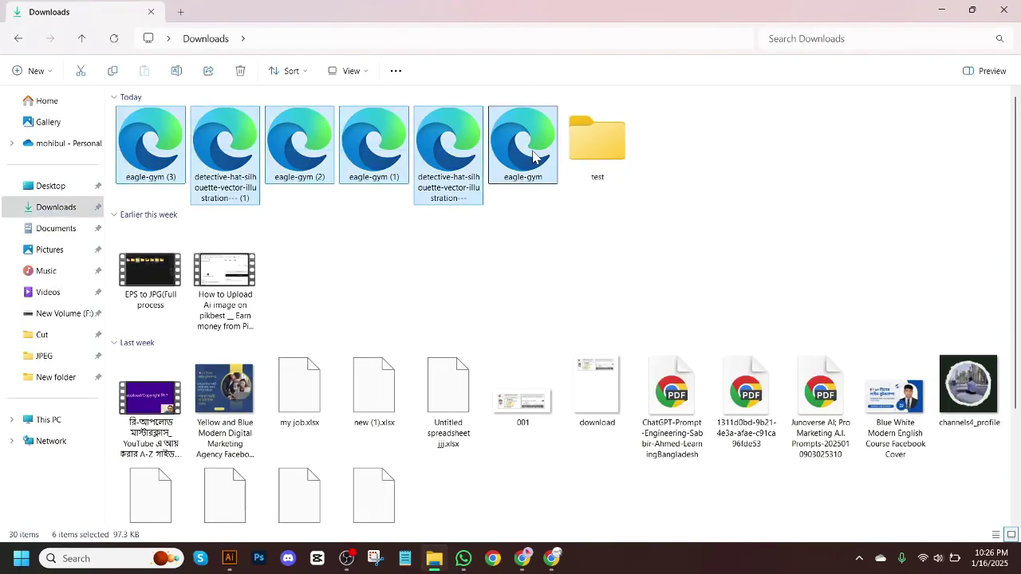
pyautogui.doubleClick(603, 148)
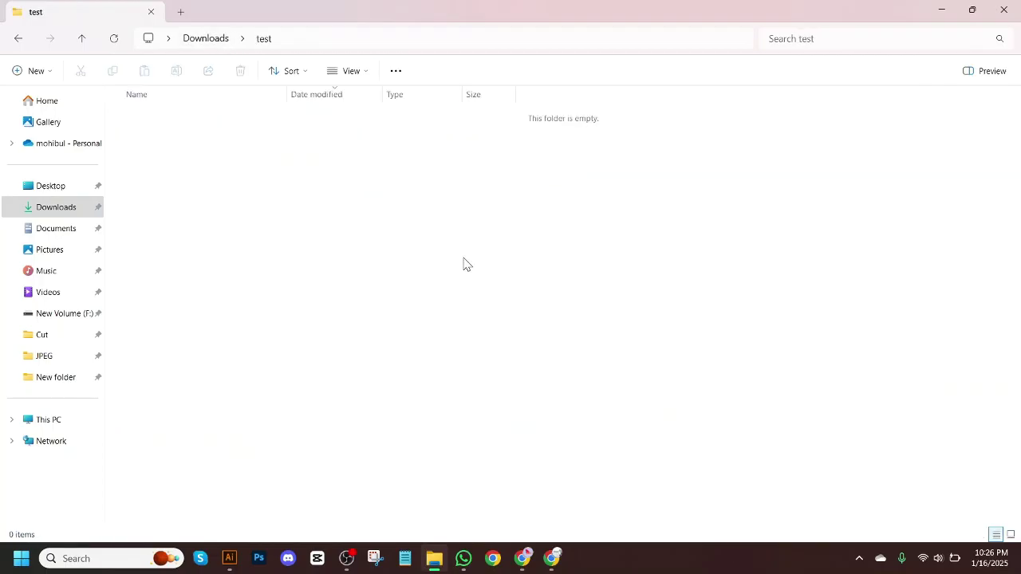
pyautogui.hotkey('ctrl', 'v')
pyautogui.click(553, 333)
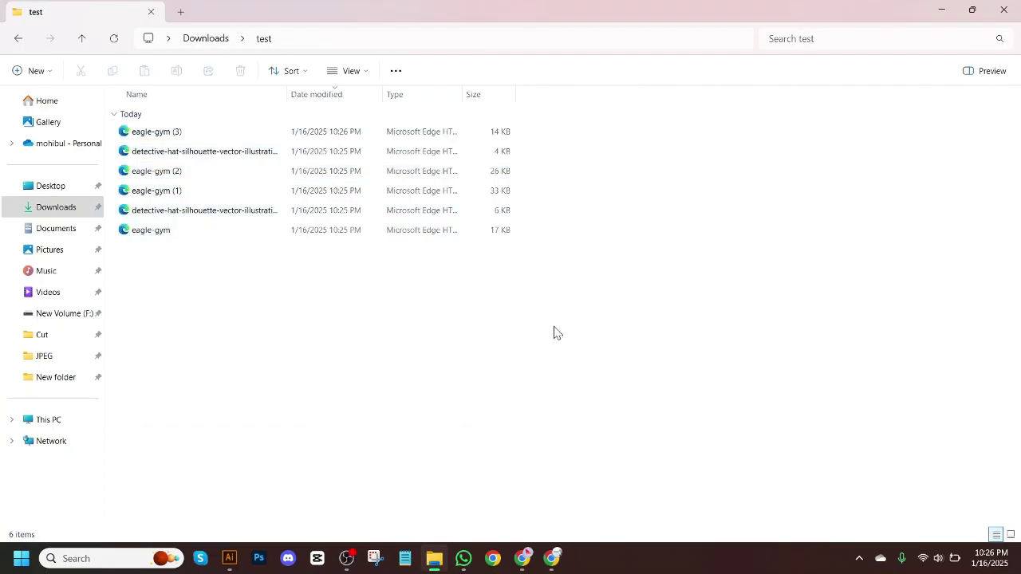
pyautogui.click(204, 40)
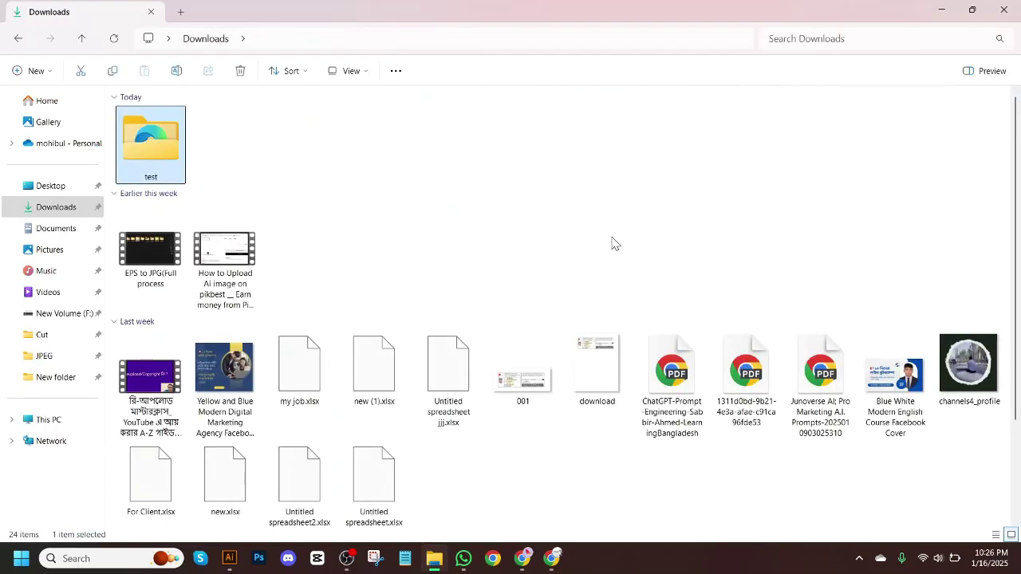
pyautogui.click(55, 315)
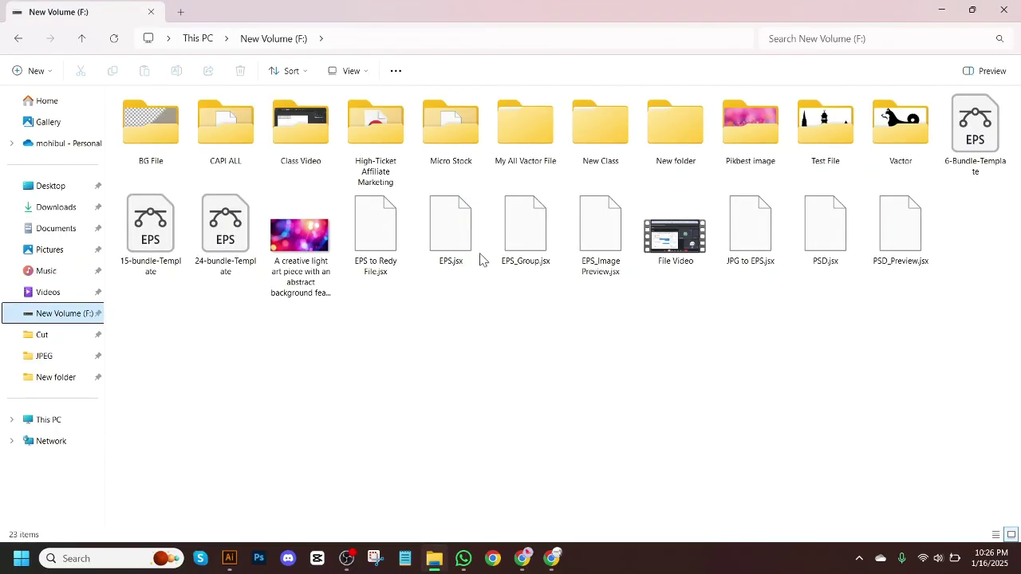
pyautogui.click(503, 239)
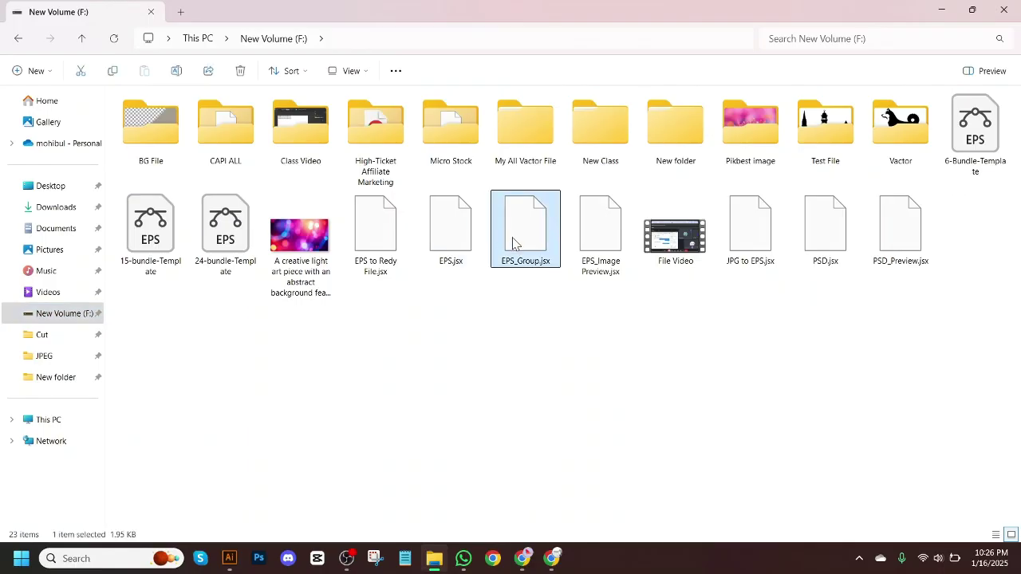
pyautogui.rightClick(513, 243)
pyautogui.moveTo(639, 278)
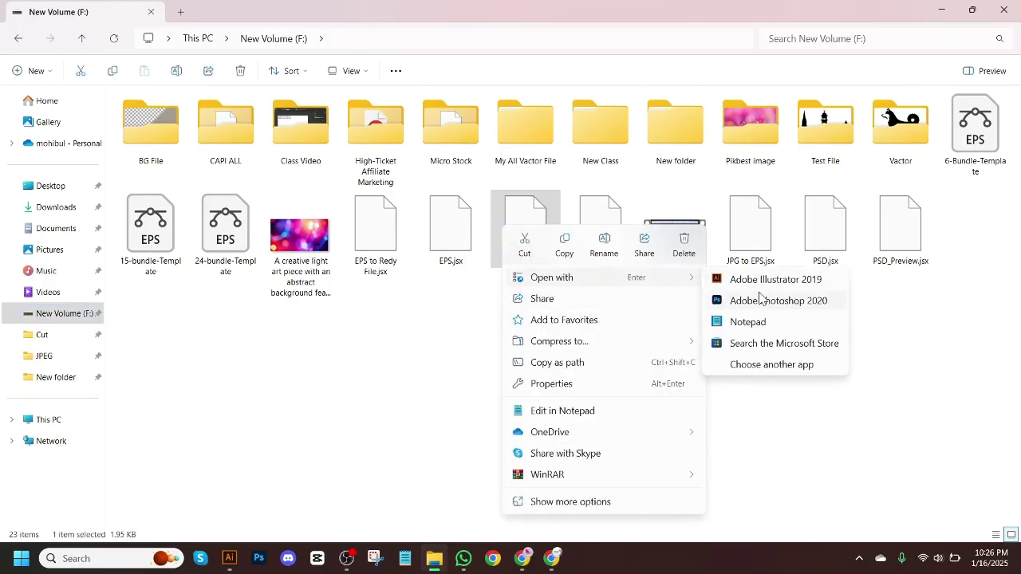
pyautogui.click(776, 281)
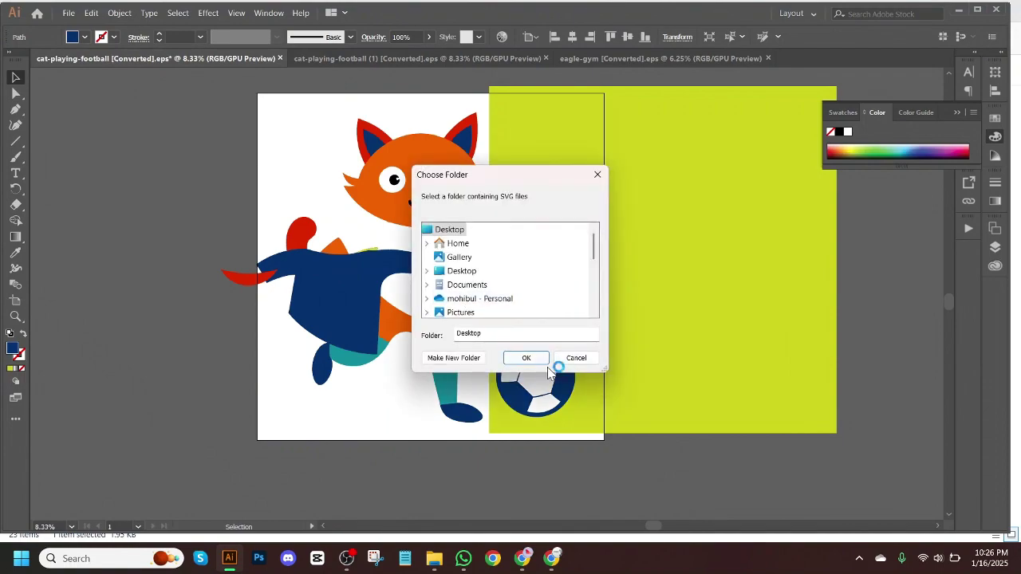
pyautogui.click(582, 360)
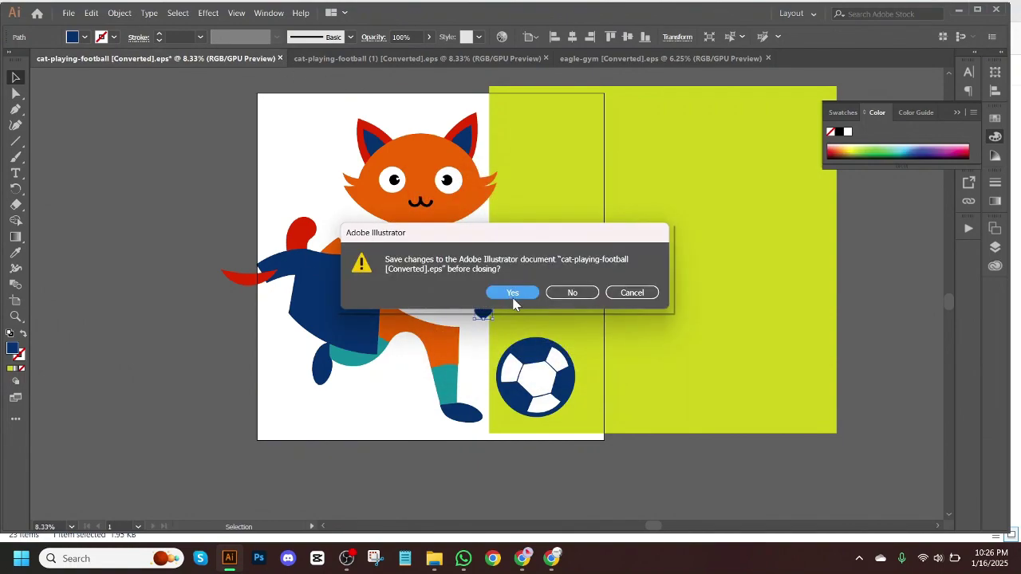
# Close the open Illustrator documents, discarding the changes to the cat-playing-football file.
pyautogui.click(574, 297)
pyautogui.click(281, 58)
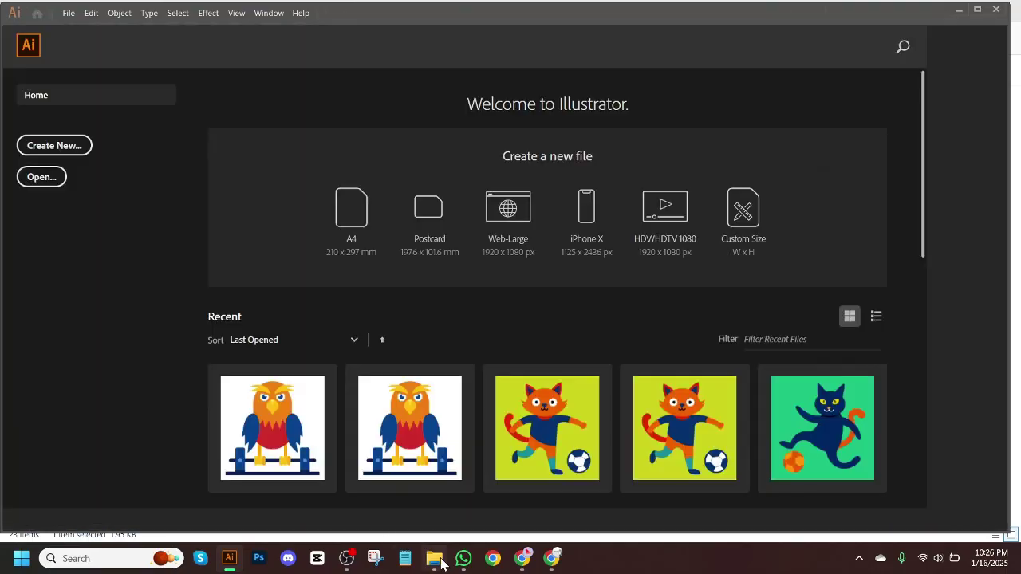
# Switch to File Explorer and run the EPS_Group.jsx script on drive F: with Adobe Illustrator 2019.
pyautogui.click(434, 558)
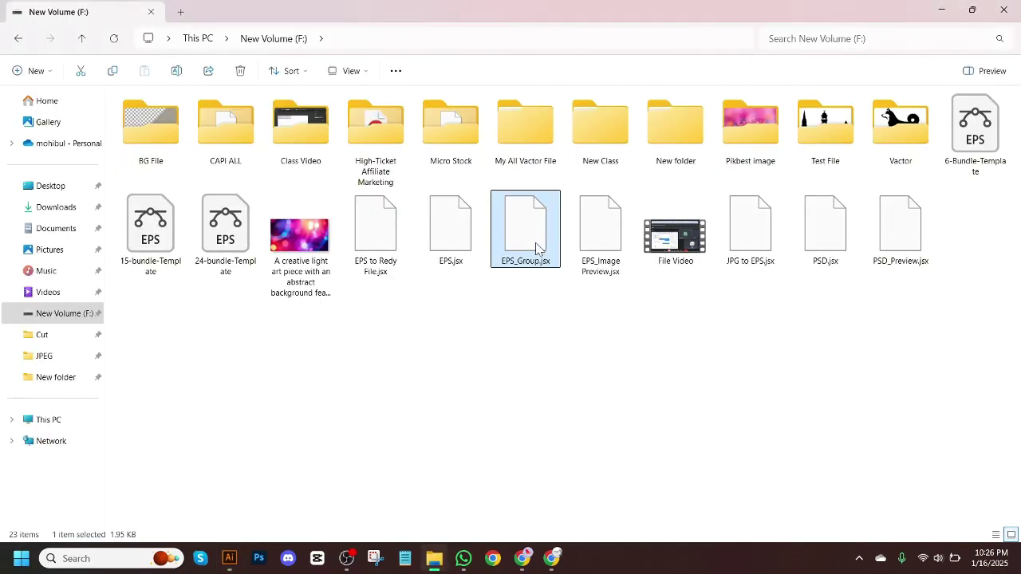
pyautogui.rightClick(562, 263)
pyautogui.moveTo(590, 277)
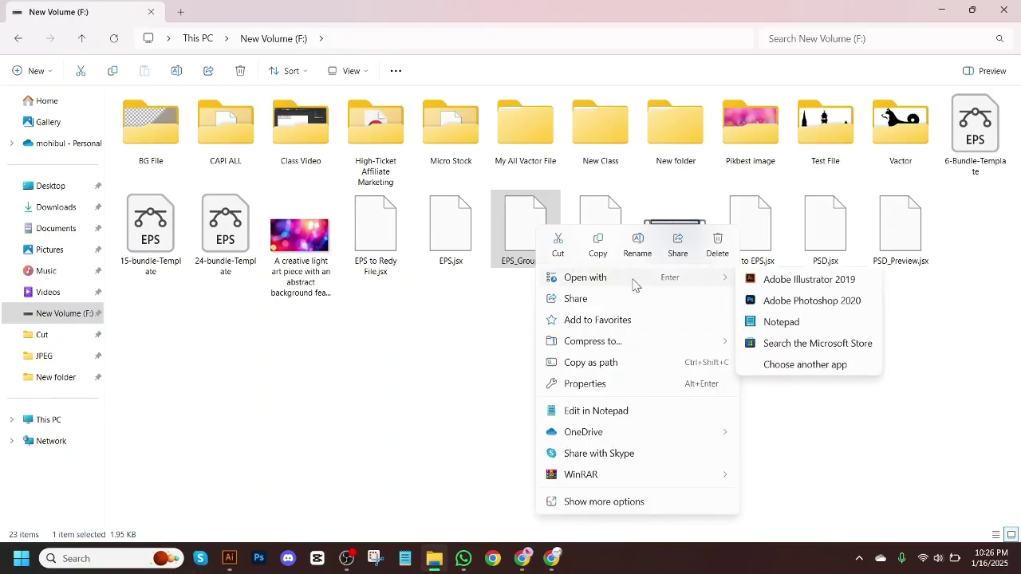
pyautogui.click(779, 281)
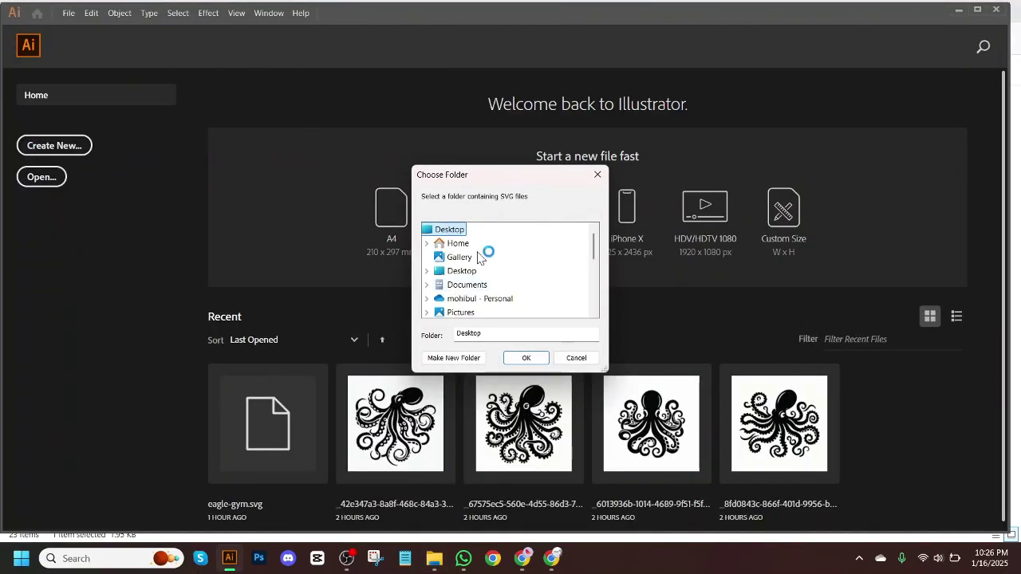
# Choose the test folder inside Downloads as the SVG source and start the batch conversion to EPS.
pyautogui.scroll(-1, 479, 257)
pyautogui.doubleClick(469, 285)
pyautogui.scroll(-1, 479, 275)
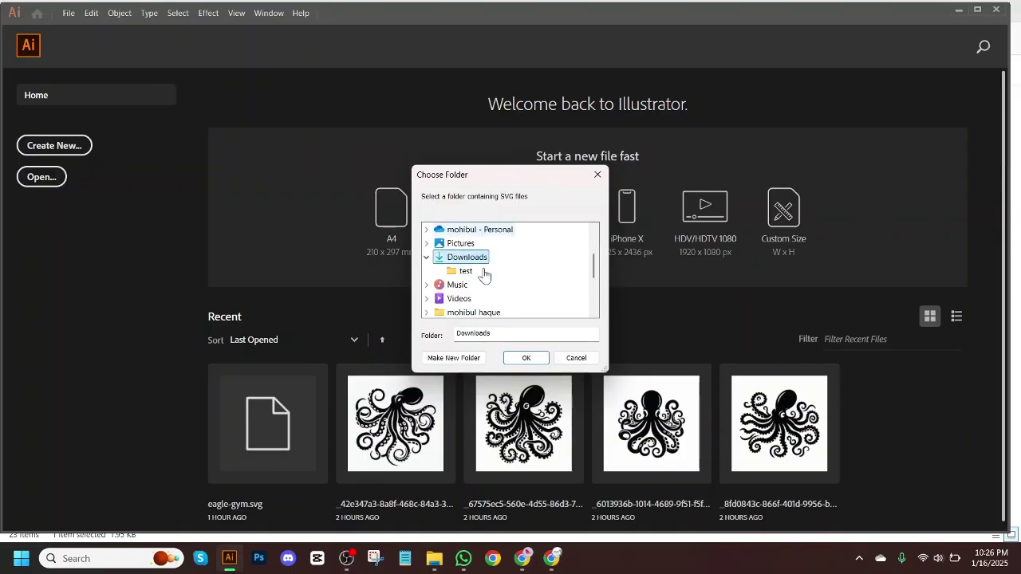
pyautogui.click(470, 271)
pyautogui.click(532, 361)
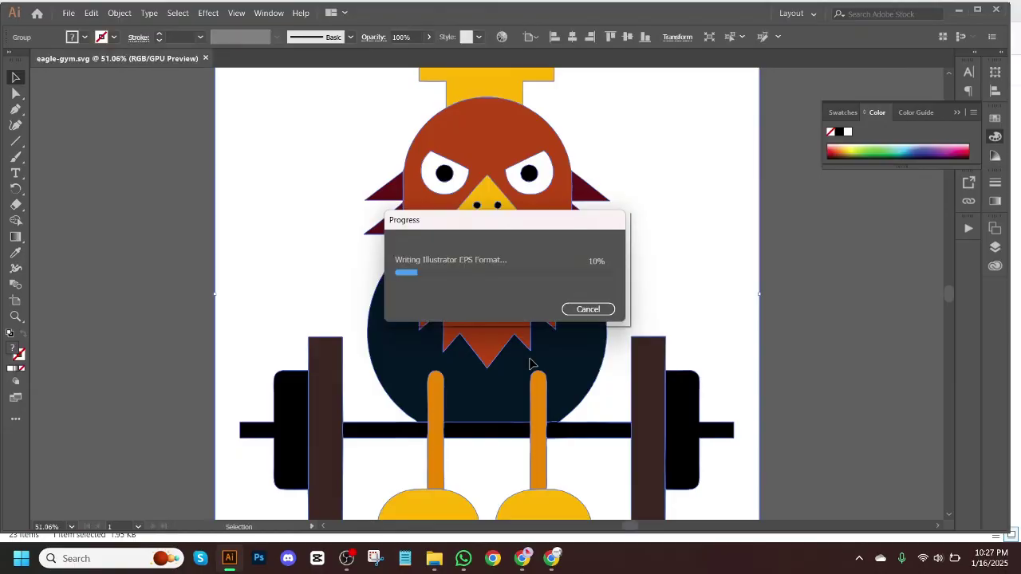
# Switch to WhatsApp and look back through the earlier messages of the Passive income online group.
pyautogui.click(464, 558)
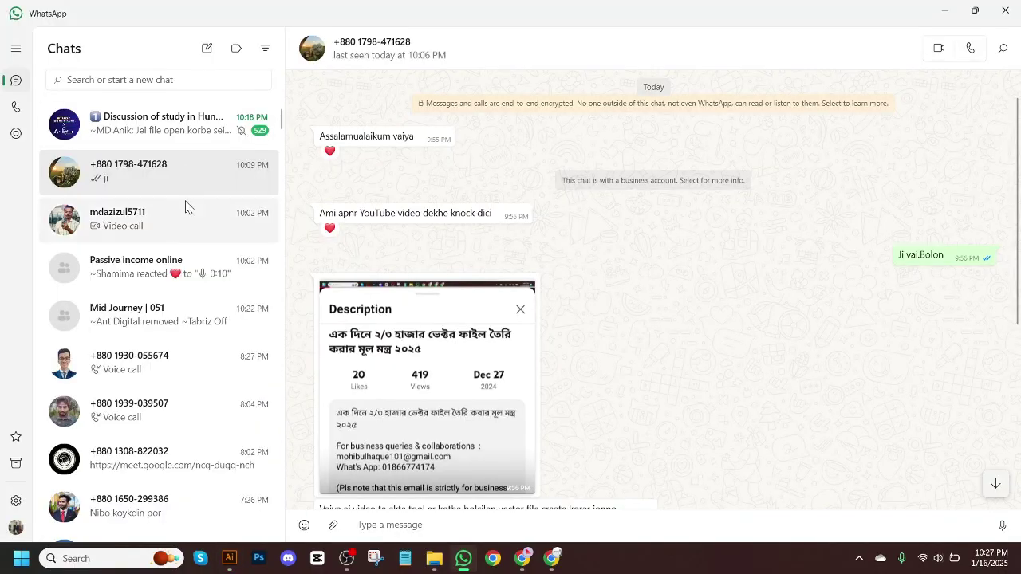
pyautogui.click(183, 282)
pyautogui.scroll(20, 614, 325)
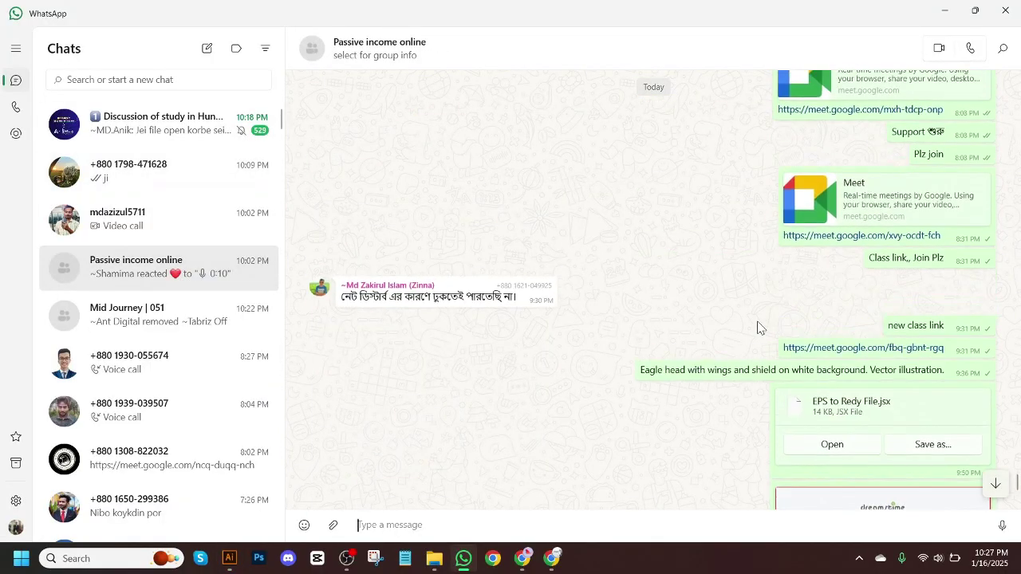
pyautogui.scroll(20, 699, 207)
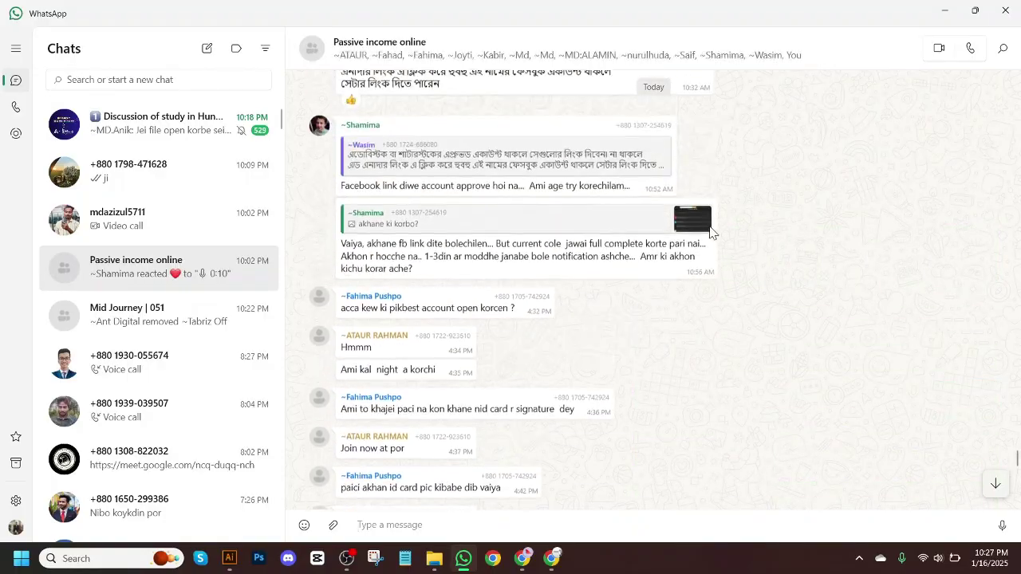
pyautogui.scroll(10, 626, 237)
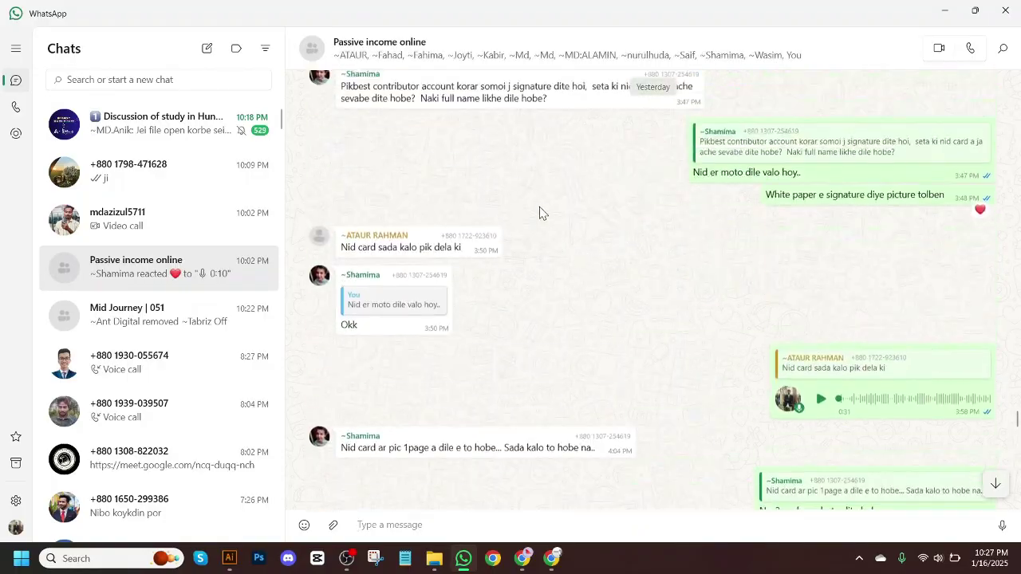
pyautogui.click(946, 16)
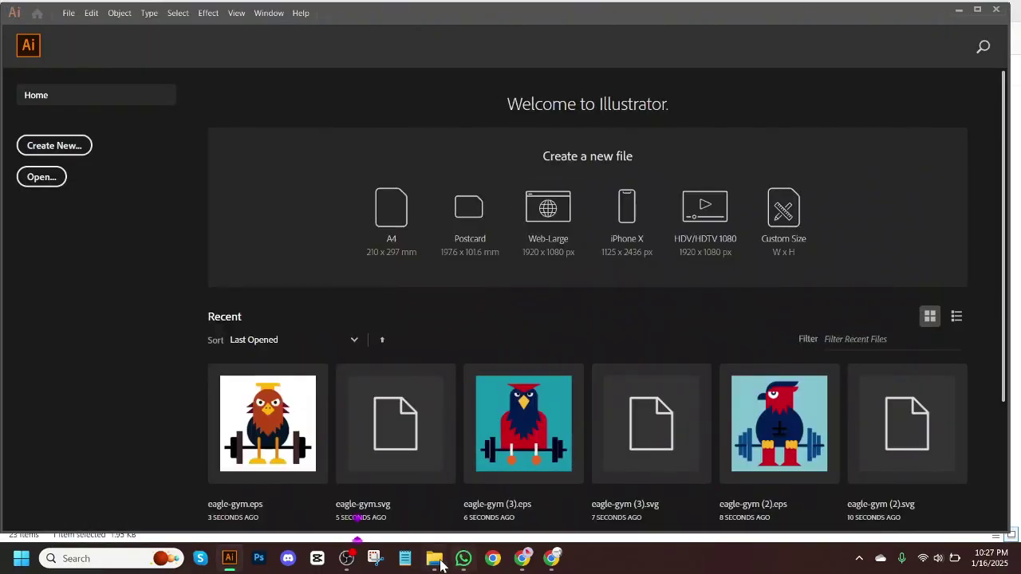
# Open the test folder in Downloads in File Explorer and check the converted EPS files as large thumbnails.
pyautogui.click(437, 560)
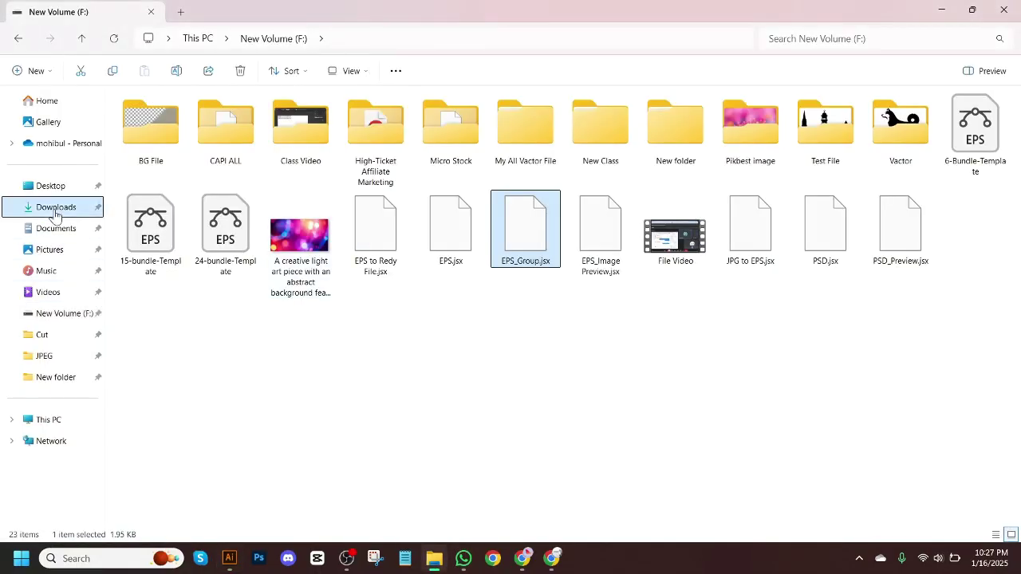
pyautogui.click(55, 209)
pyautogui.click(144, 154)
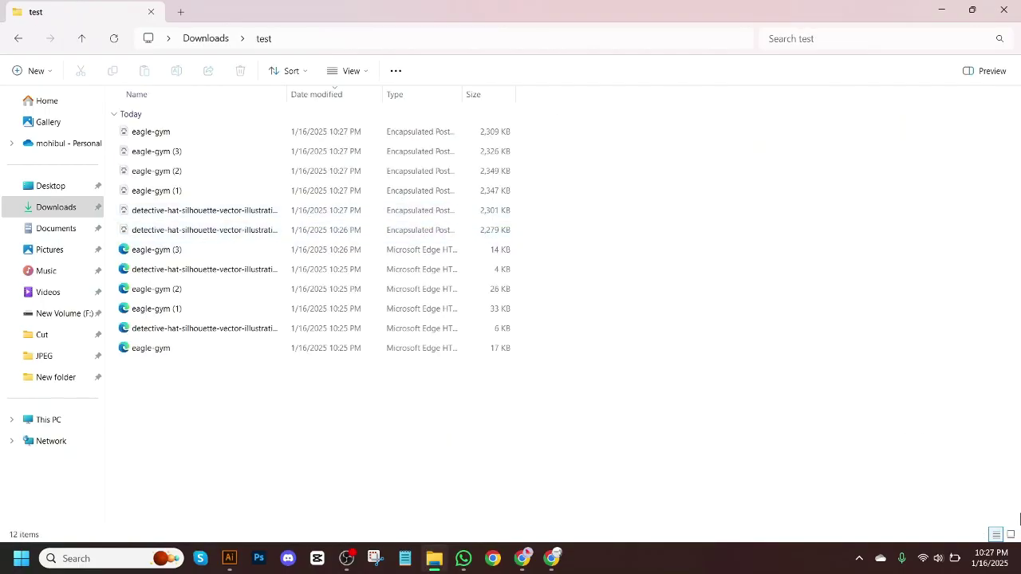
pyautogui.click(1011, 534)
pyautogui.moveTo(547, 245); pyautogui.dragTo(116, 111)
pyautogui.click(308, 253)
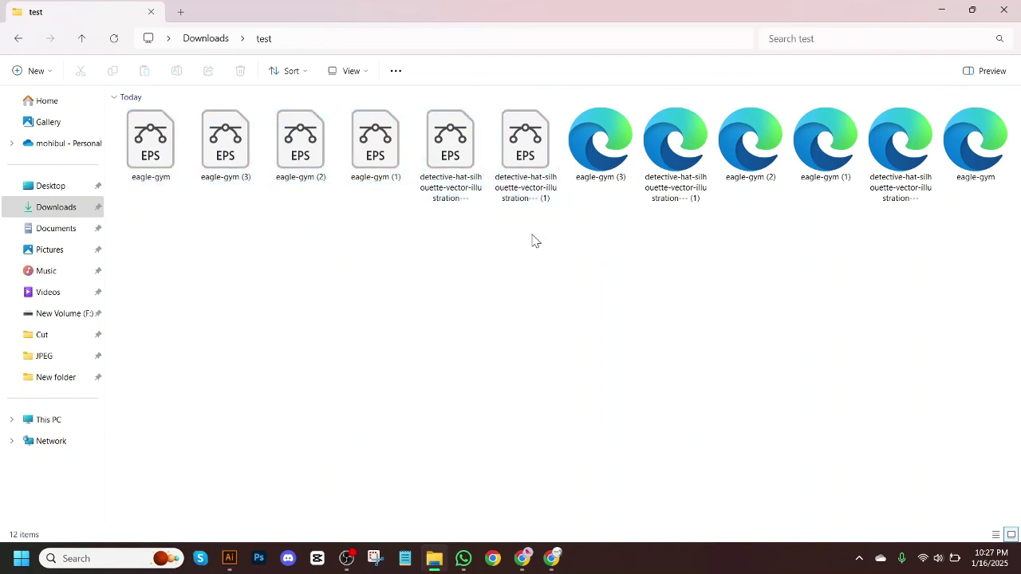
pyautogui.moveTo(534, 241); pyautogui.dragTo(115, 103)
pyautogui.click(447, 261)
# Return the test folder to the details view and check the six EPS files' types and sizes.
pyautogui.click(996, 535)
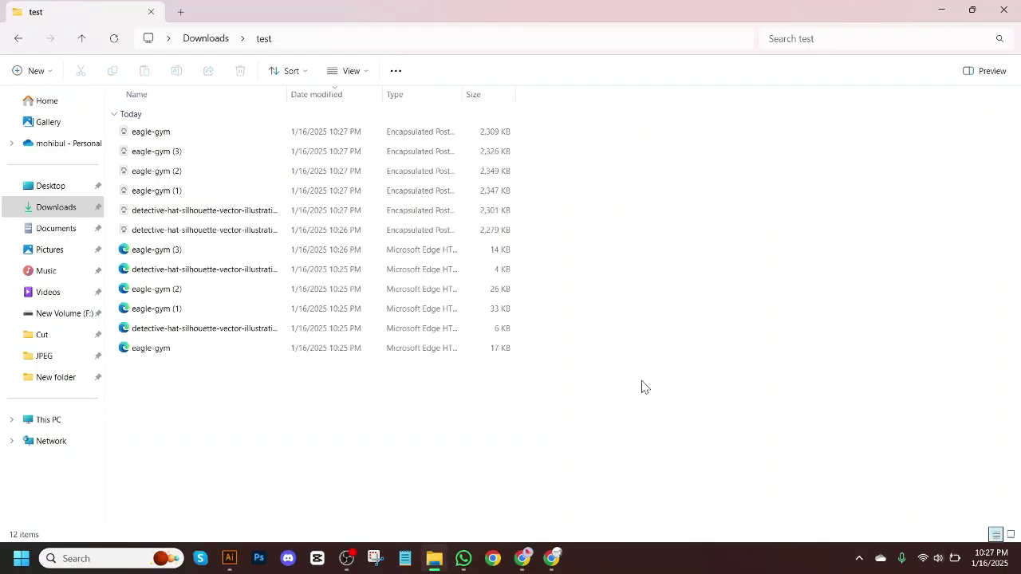
pyautogui.click(484, 214)
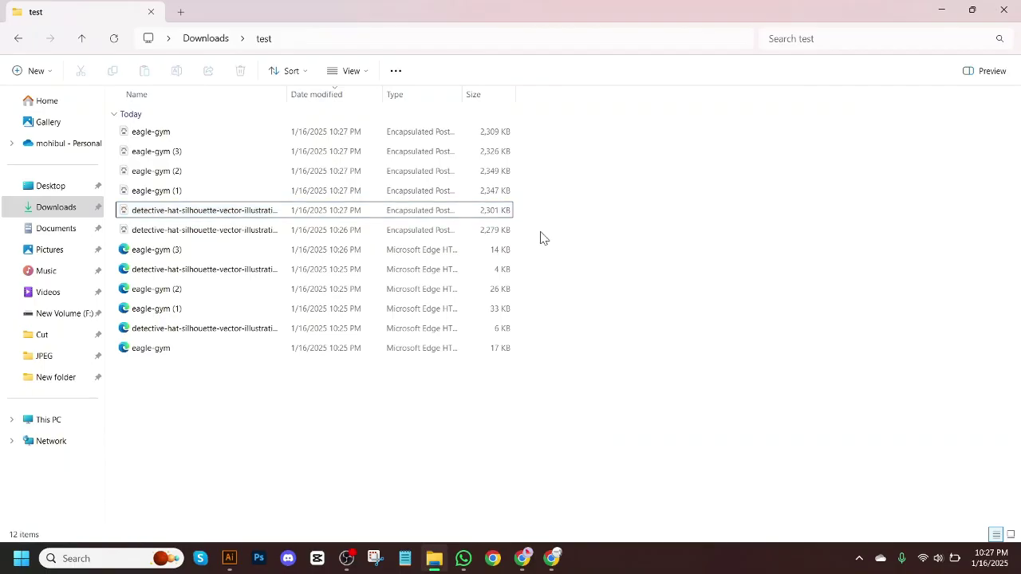
pyautogui.moveTo(542, 236); pyautogui.dragTo(325, 129)
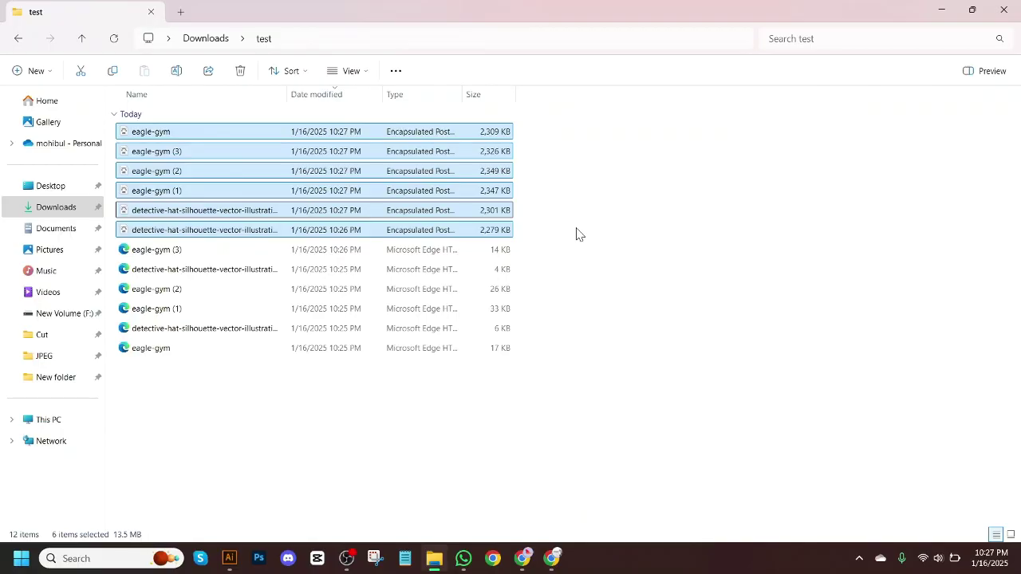
pyautogui.click(568, 233)
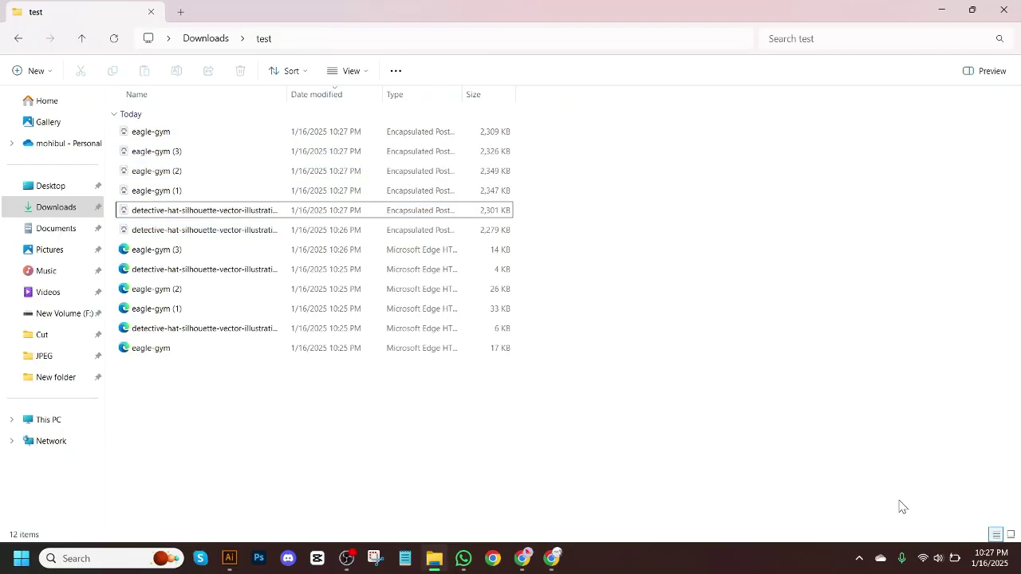
# Open the 2,279 KB detective-hat-silhouette EPS file from the test folder in Illustrator.
pyautogui.moveTo(547, 218); pyautogui.dragTo(392, 127)
pyautogui.click(585, 220)
pyautogui.click(434, 234)
pyautogui.rightClick(435, 234)
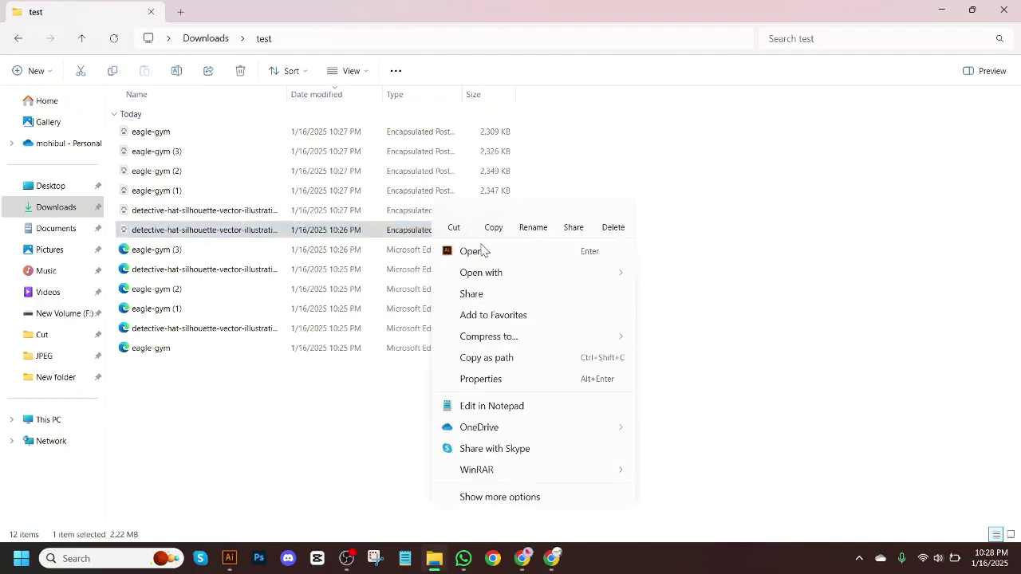
pyautogui.click(485, 252)
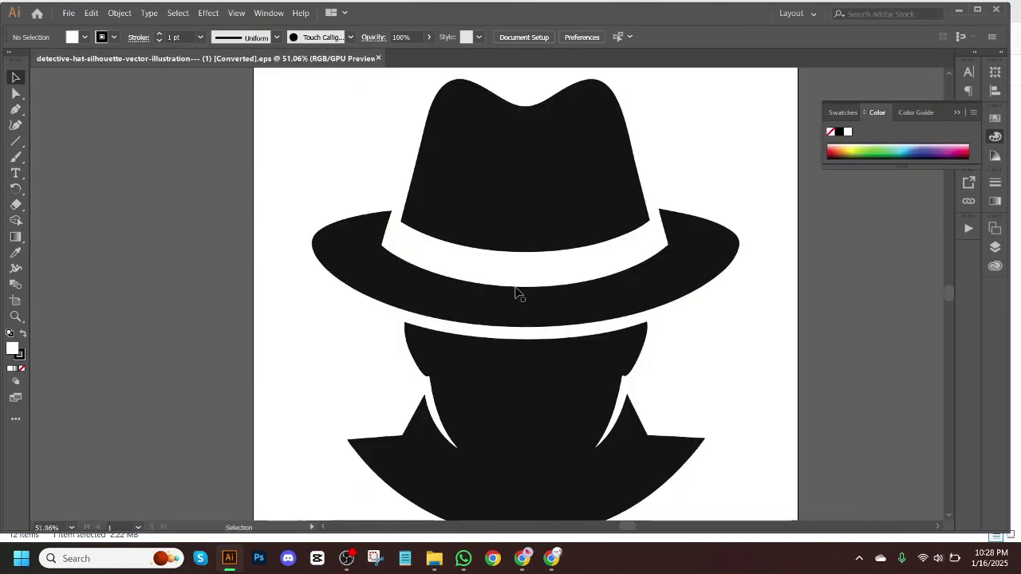
# Ungroup the detective artwork and move its hat crown and brim away as separate paths, closing the file without saving.
pyautogui.click(518, 292)
pyautogui.rightClick(522, 283)
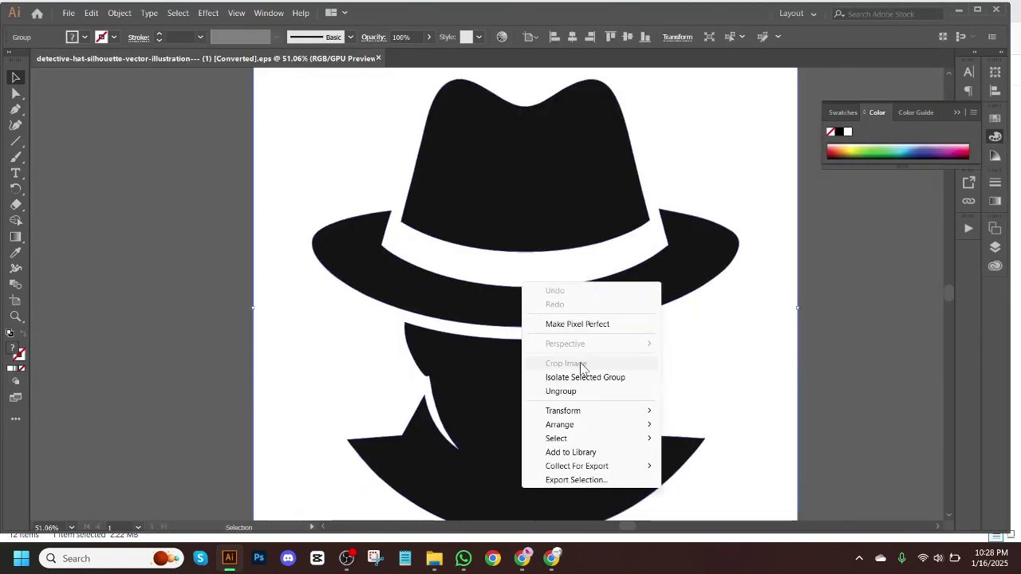
pyautogui.click(561, 392)
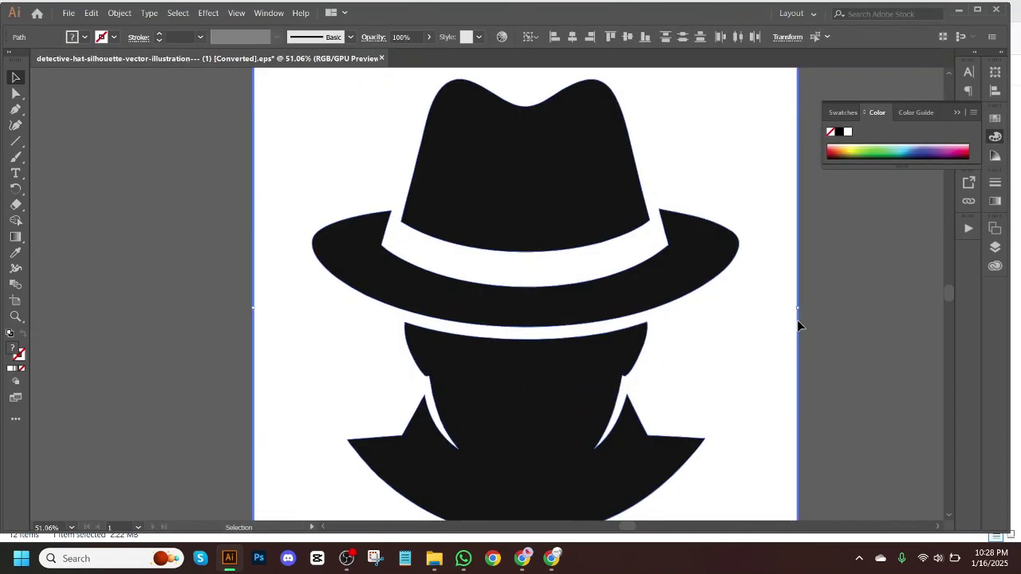
pyautogui.click(537, 267)
pyautogui.moveTo(578, 291); pyautogui.dragTo(621, 451)
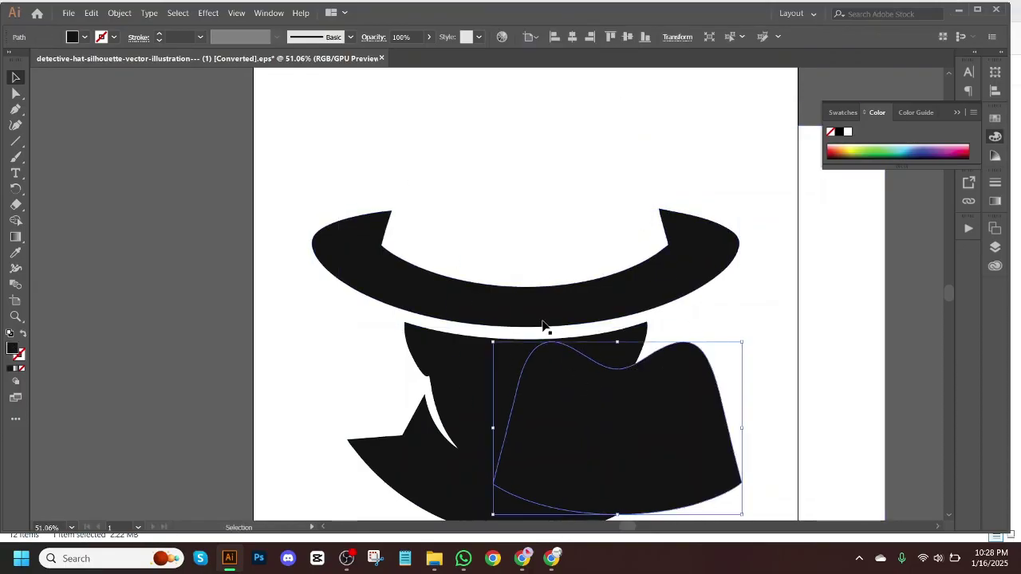
pyautogui.moveTo(536, 296); pyautogui.dragTo(193, 270)
pyautogui.click(381, 59)
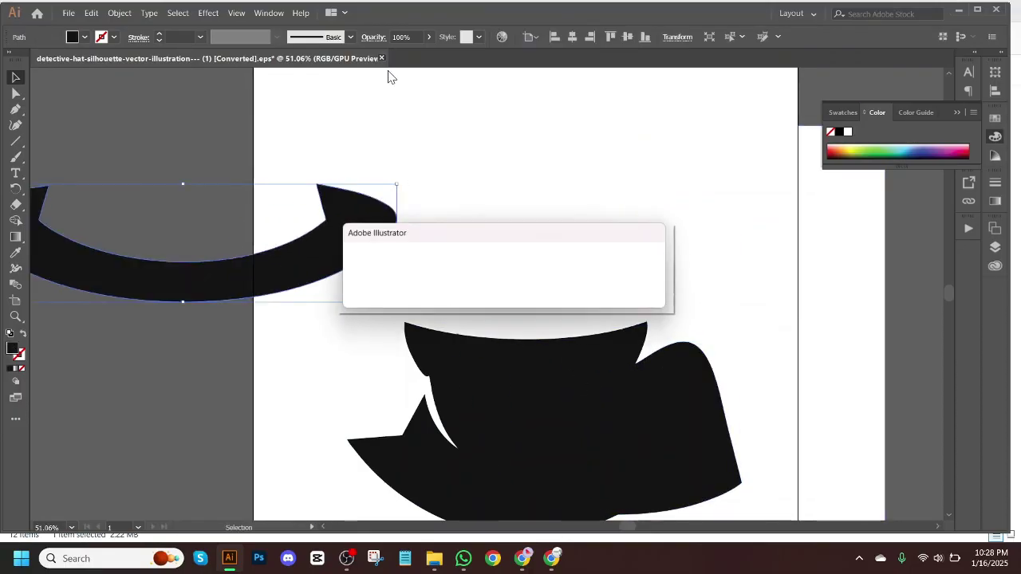
pyautogui.click(533, 295)
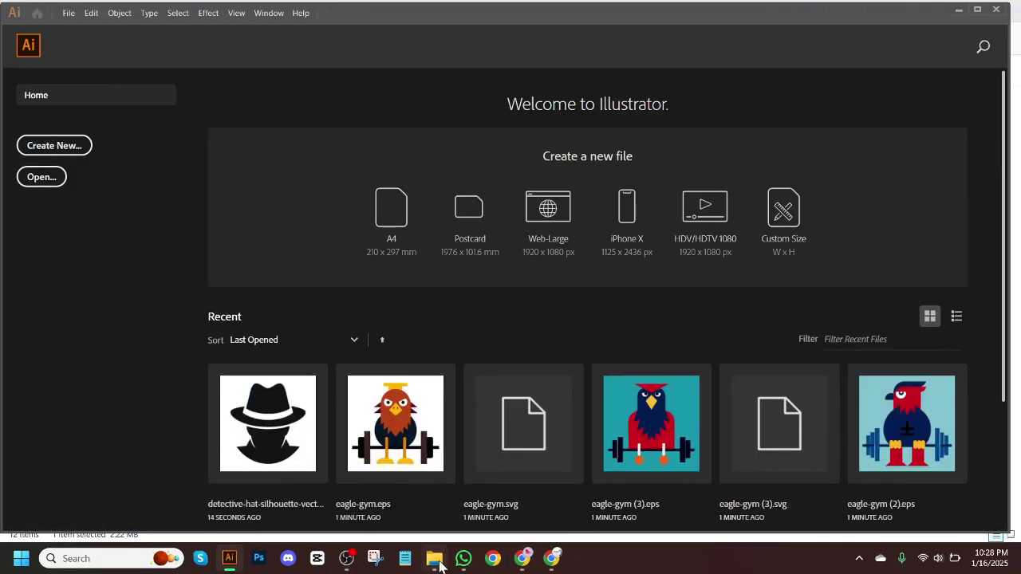
# Switch to File Explorer, move the test folder's six EPS files into a new subfolder named New folder, and return to the test folder.
pyautogui.click(438, 564)
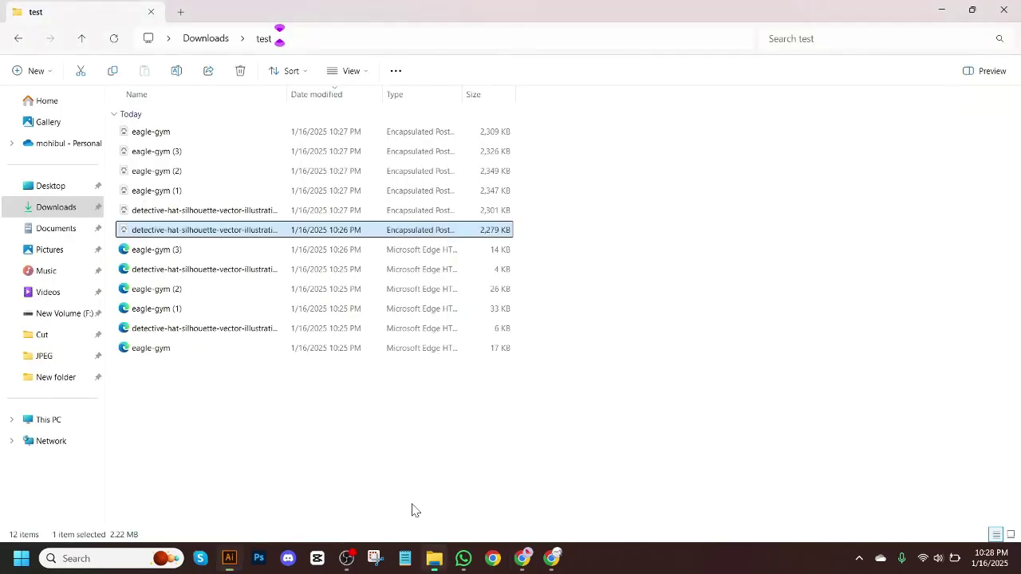
pyautogui.moveTo(449, 213); pyautogui.dragTo(256, 134)
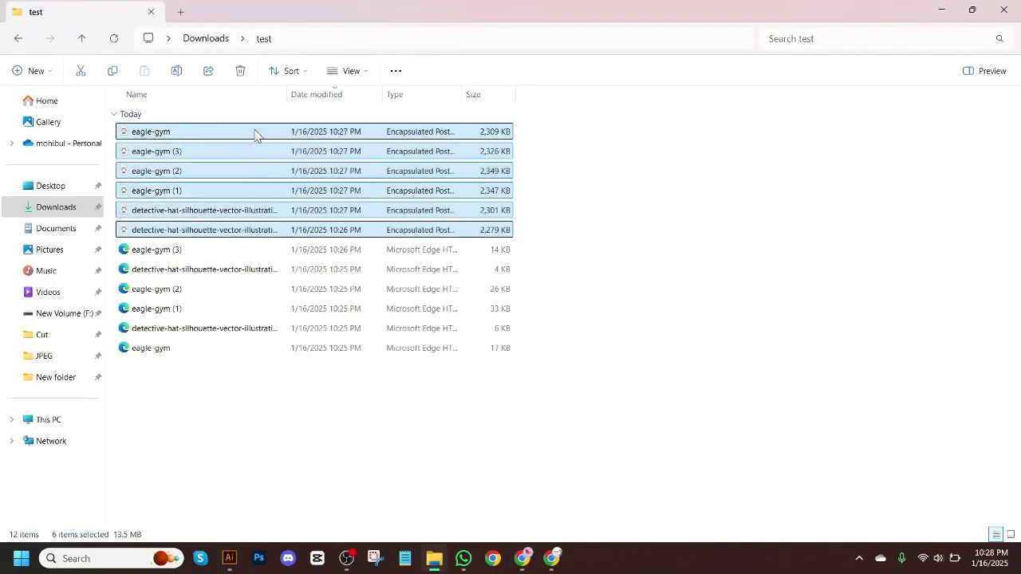
pyautogui.click(24, 74)
pyautogui.click(61, 107)
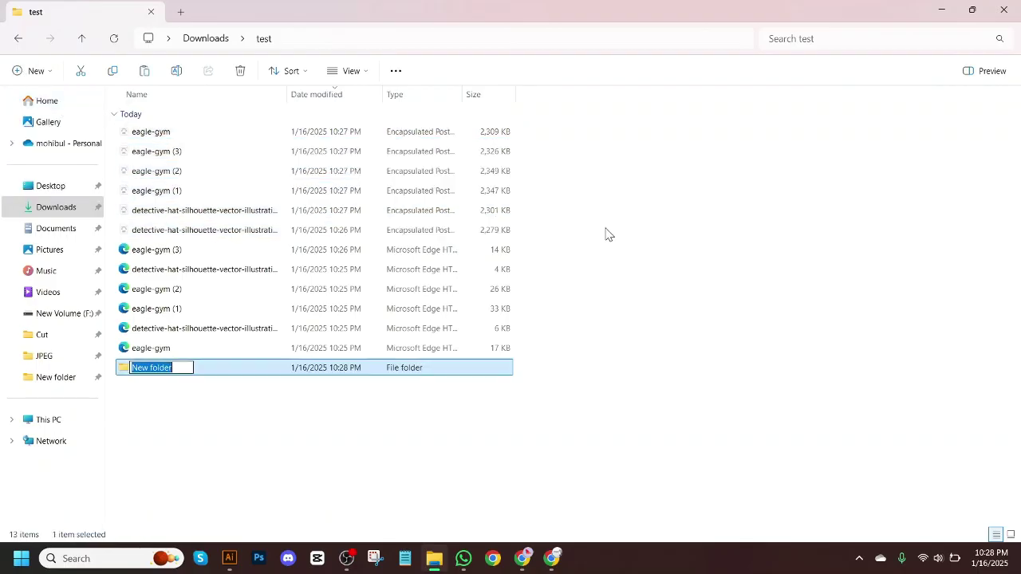
pyautogui.click(301, 381)
pyautogui.doubleClick(291, 372)
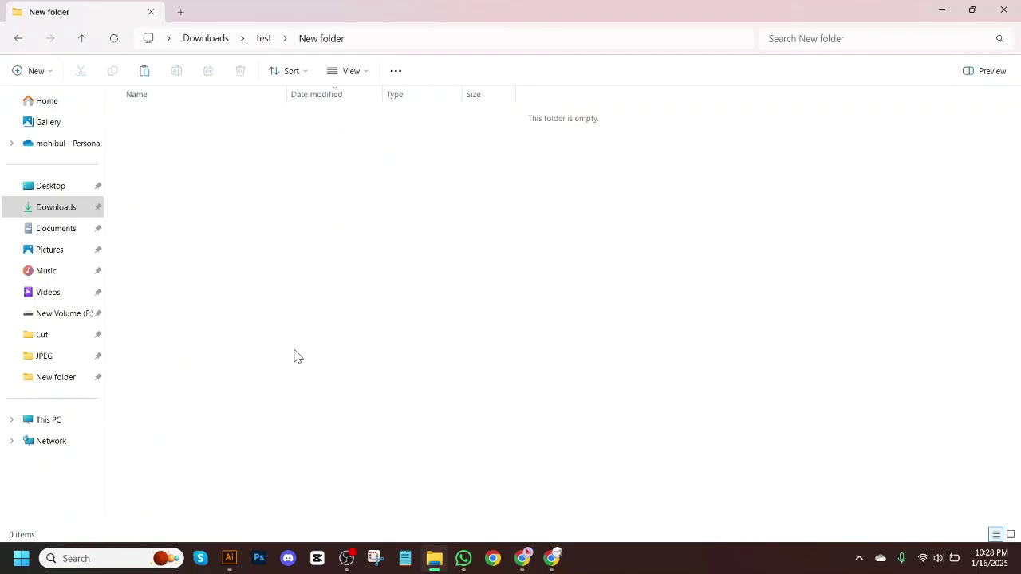
pyautogui.hotkey('ctrl', 'v')
pyautogui.click(693, 354)
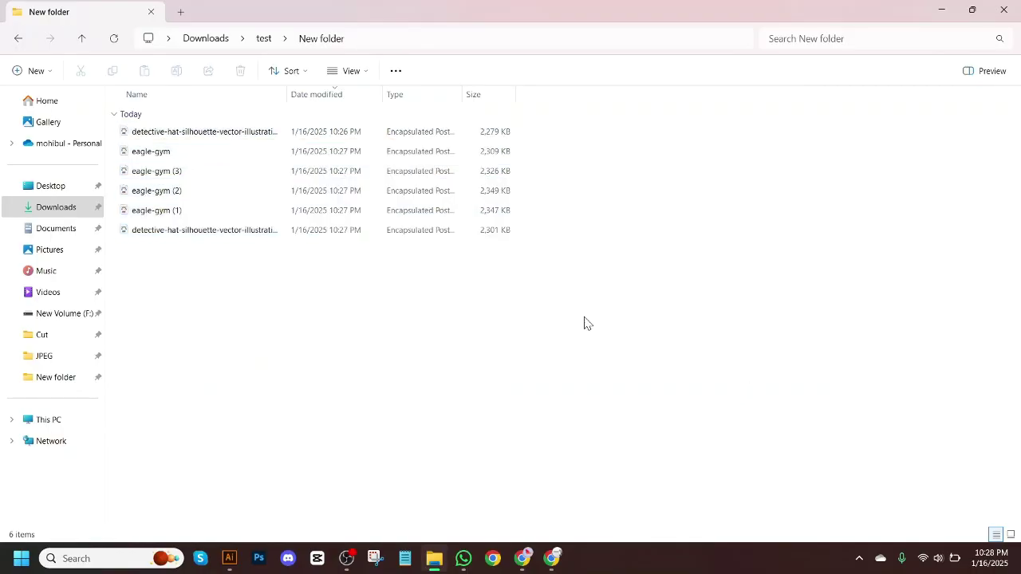
pyautogui.moveTo(584, 323); pyautogui.dragTo(308, 120)
pyautogui.click(550, 291)
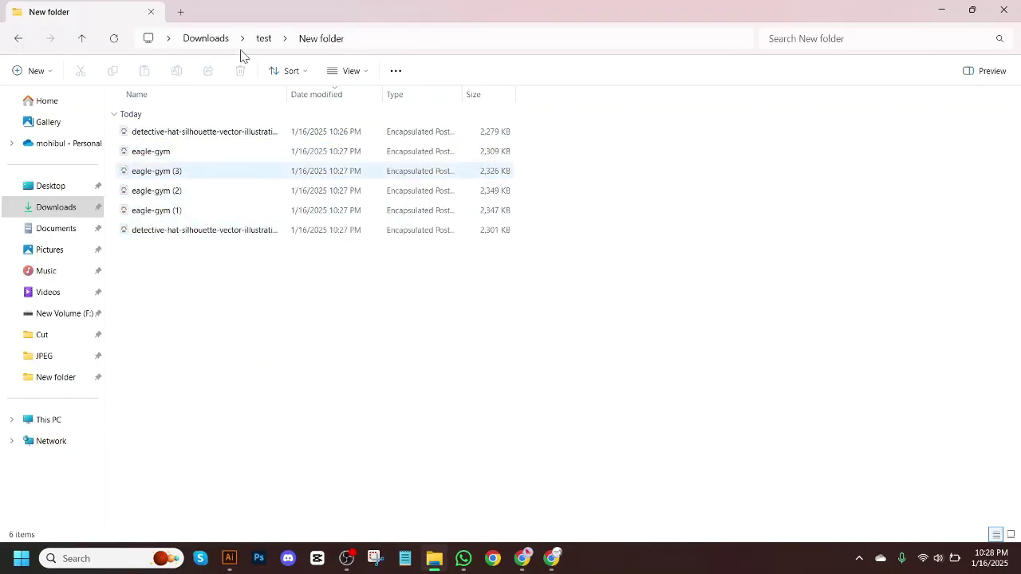
pyautogui.click(264, 40)
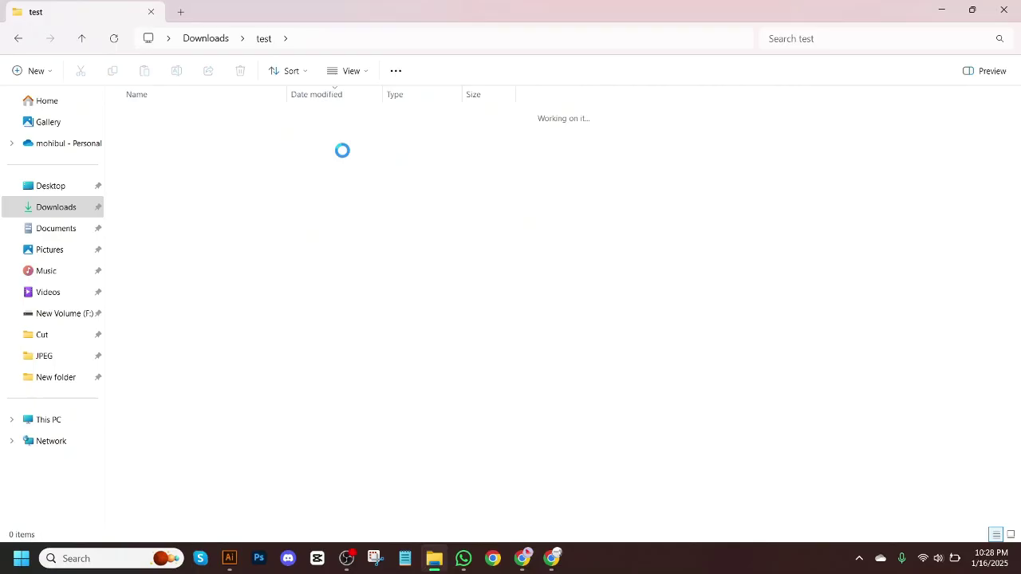
pyautogui.click(480, 358)
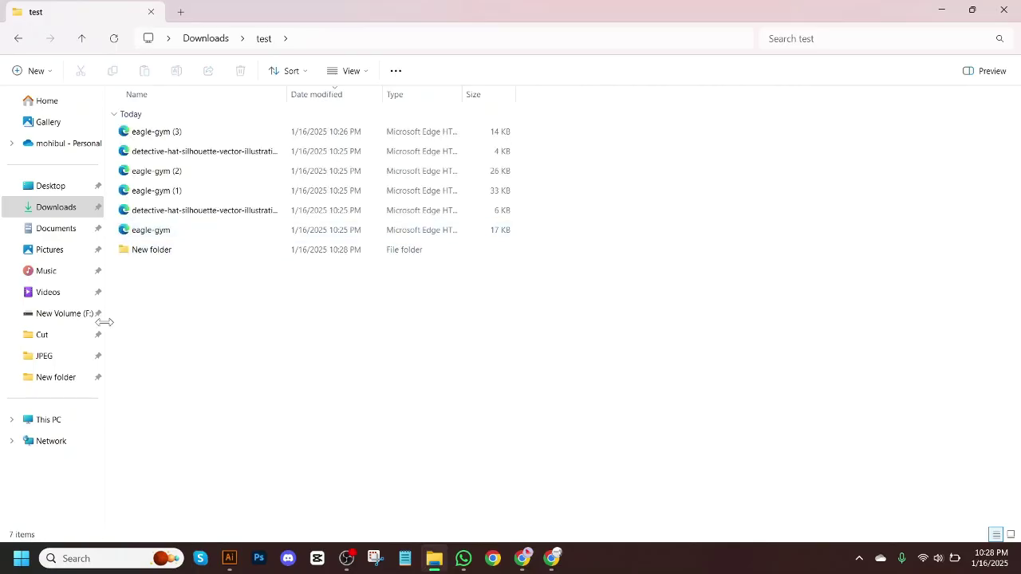
# Run the script EPS to Redy File.jsx from New Volume (F:) in Illustrator.
pyautogui.click(73, 316)
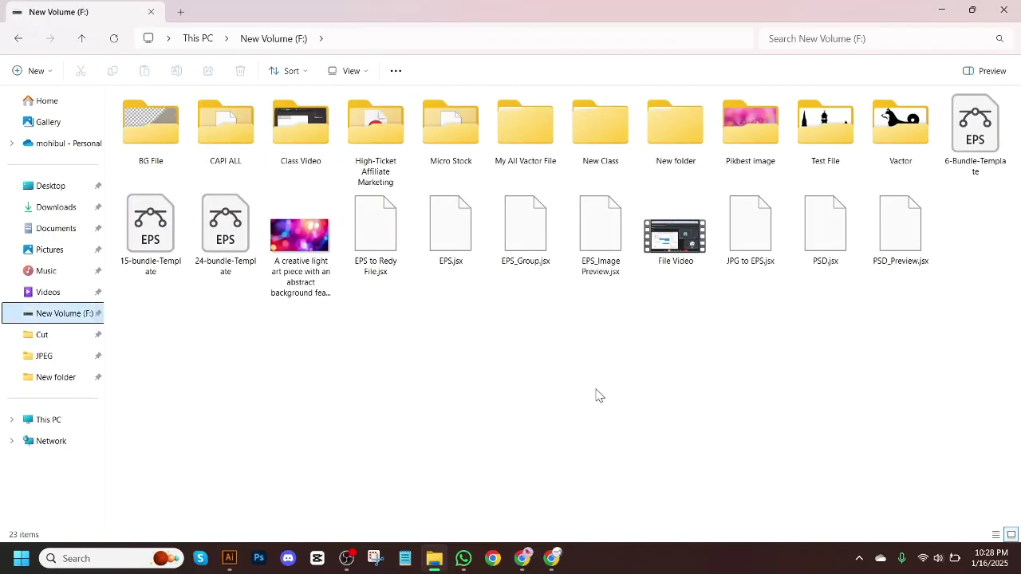
pyautogui.click(762, 239)
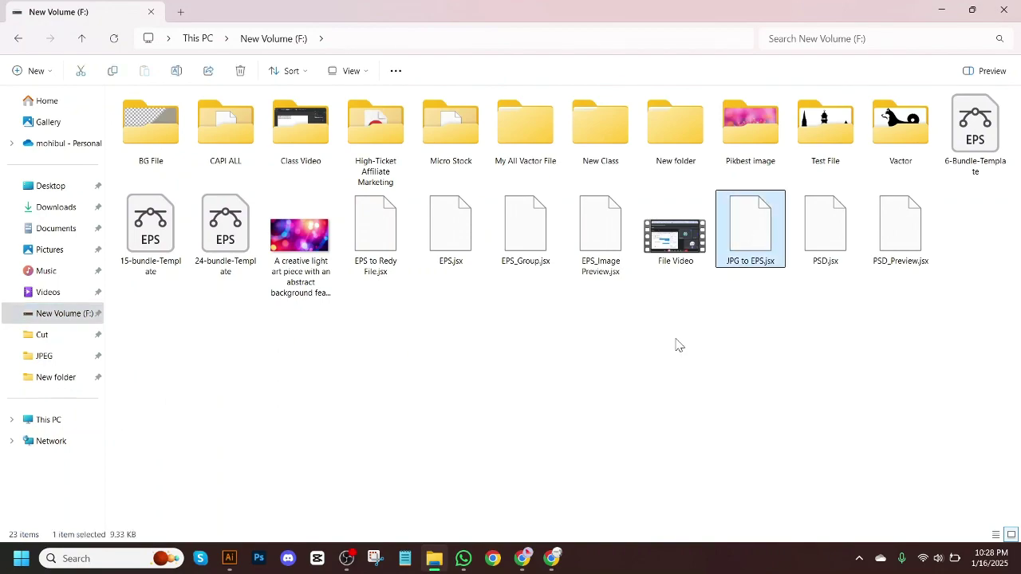
pyautogui.click(379, 230)
pyautogui.rightClick(380, 230)
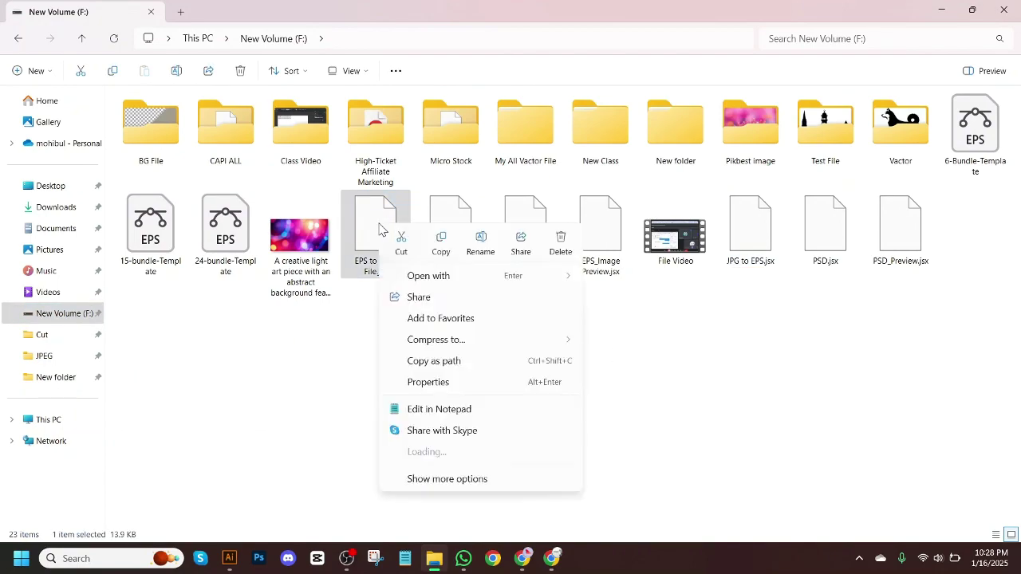
pyautogui.moveTo(497, 282)
pyautogui.click(651, 279)
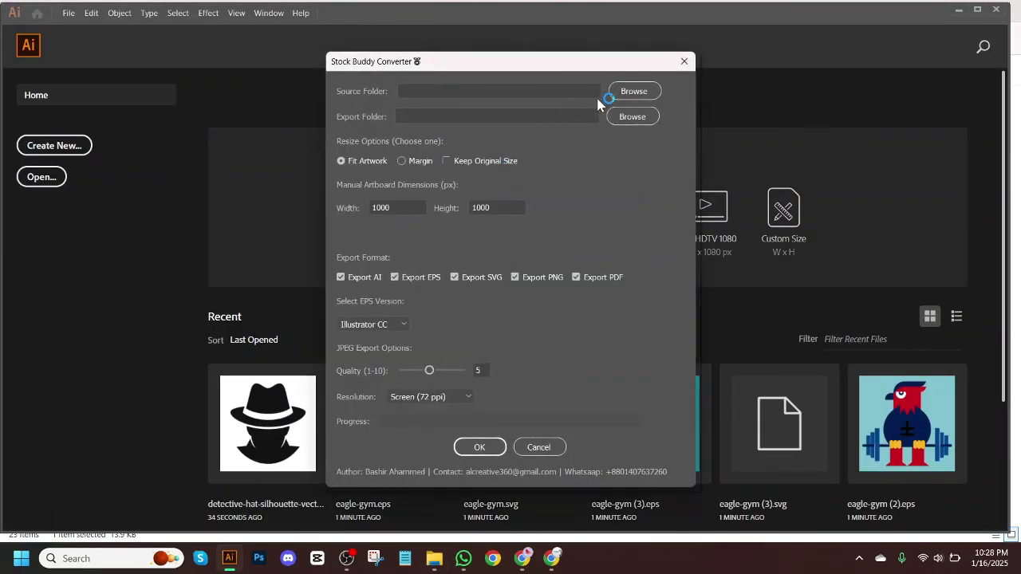
# Choose Downloads\test\New folder as the converter's source folder.
pyautogui.click(642, 91)
pyautogui.scroll(-1, 479, 272)
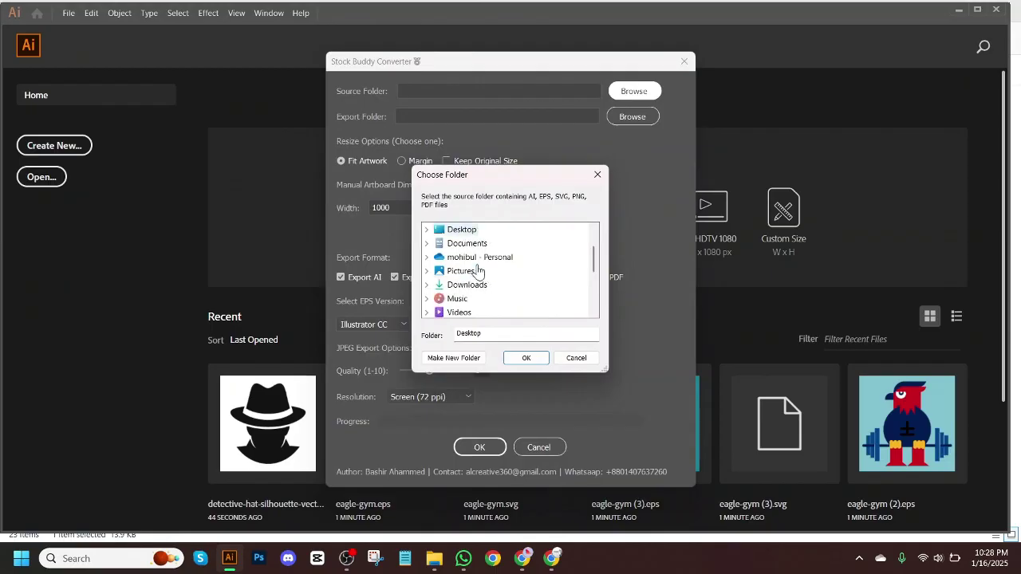
pyautogui.click(472, 285)
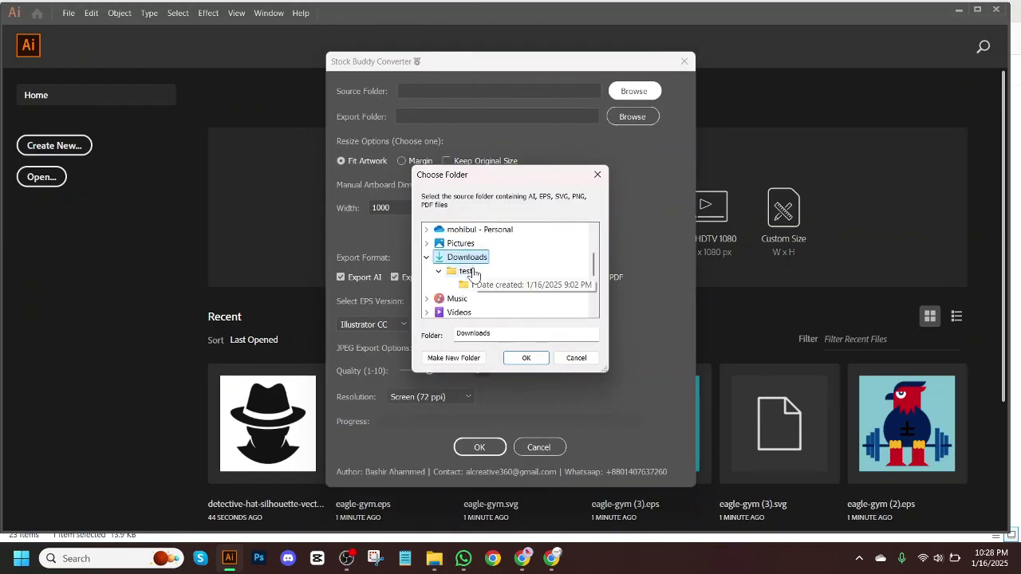
pyautogui.click(481, 285)
pyautogui.click(527, 359)
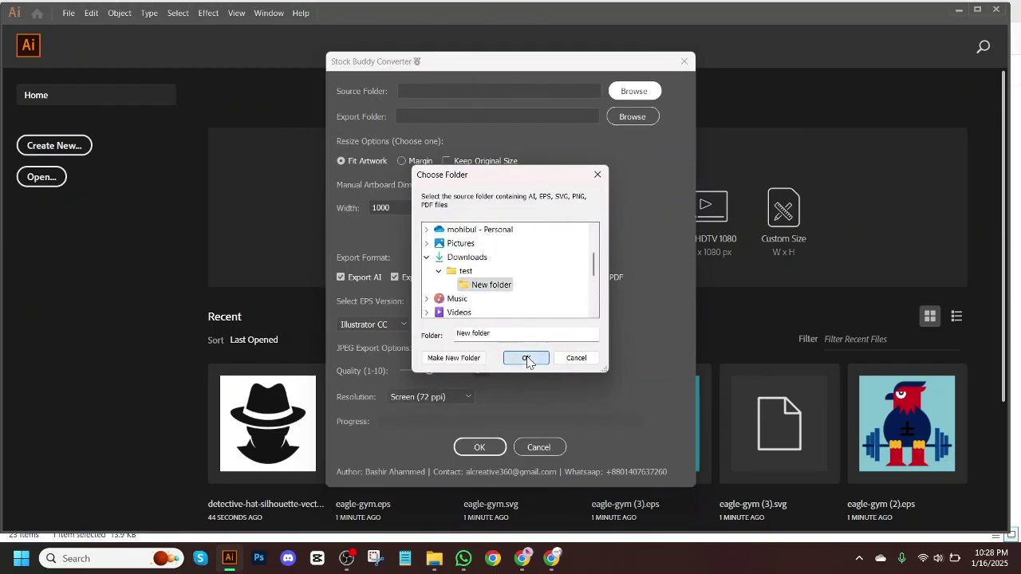
# Choose the test folder inside Downloads as the converter's export folder.
pyautogui.click(635, 117)
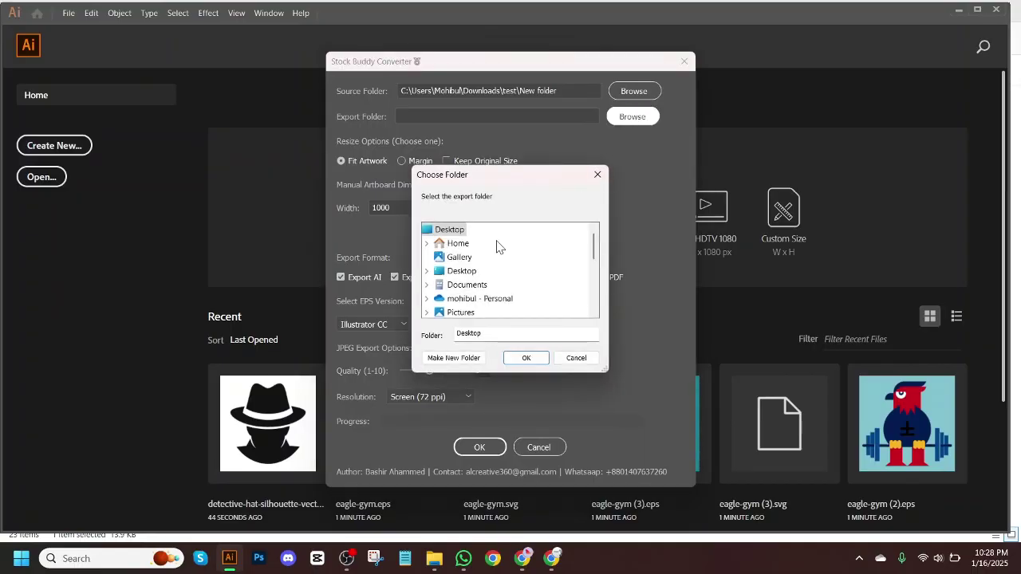
pyautogui.scroll(-2, 497, 247)
pyautogui.scroll(-1, 492, 289)
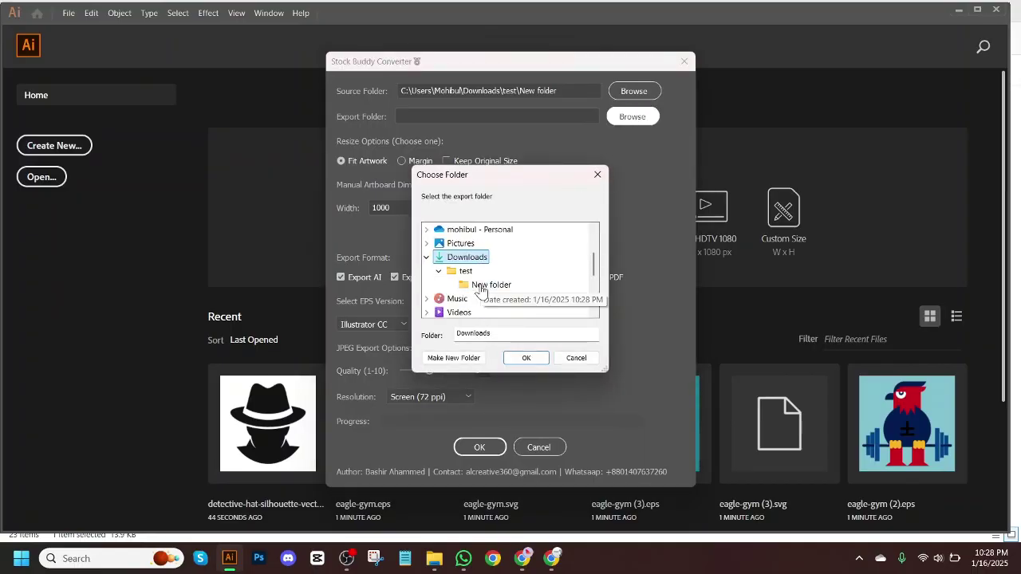
pyautogui.click(466, 271)
pyautogui.click(526, 359)
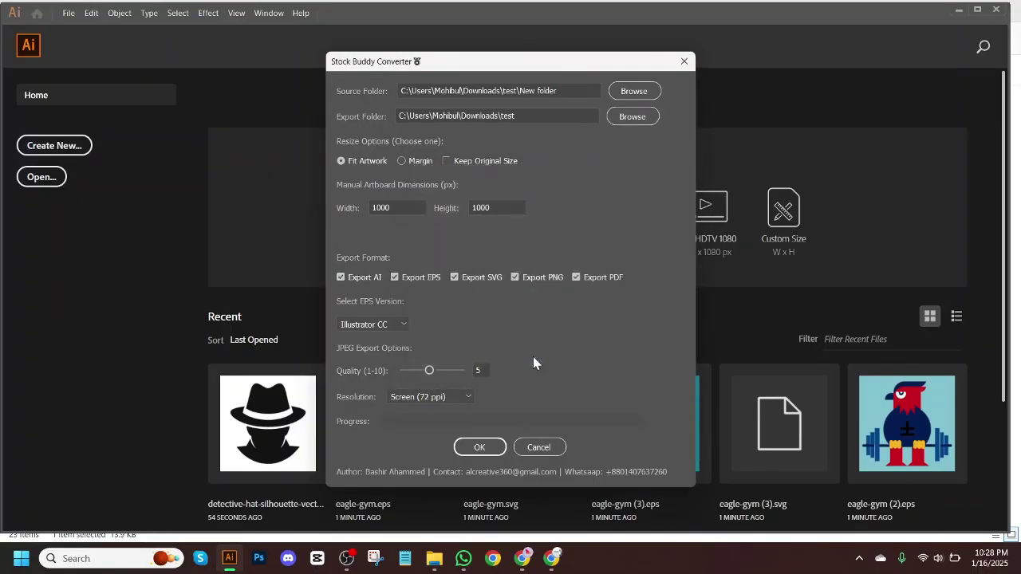
# Set the manual artboard dimensions to 4000 px wide and 4000 px high.
pyautogui.moveTo(377, 207); pyautogui.dragTo(369, 207)
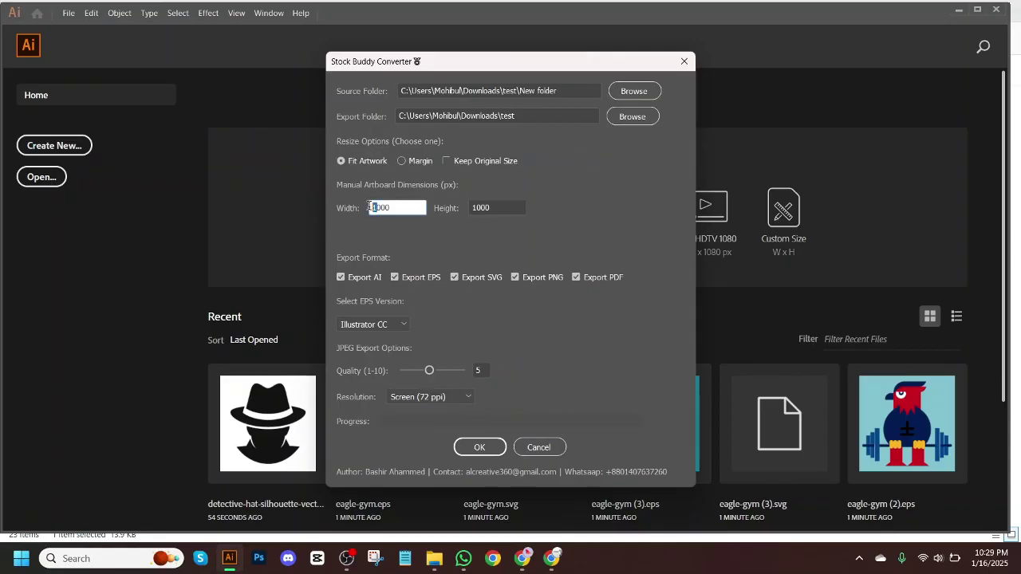
pyautogui.write('4')
pyautogui.moveTo(476, 205); pyautogui.dragTo(471, 206)
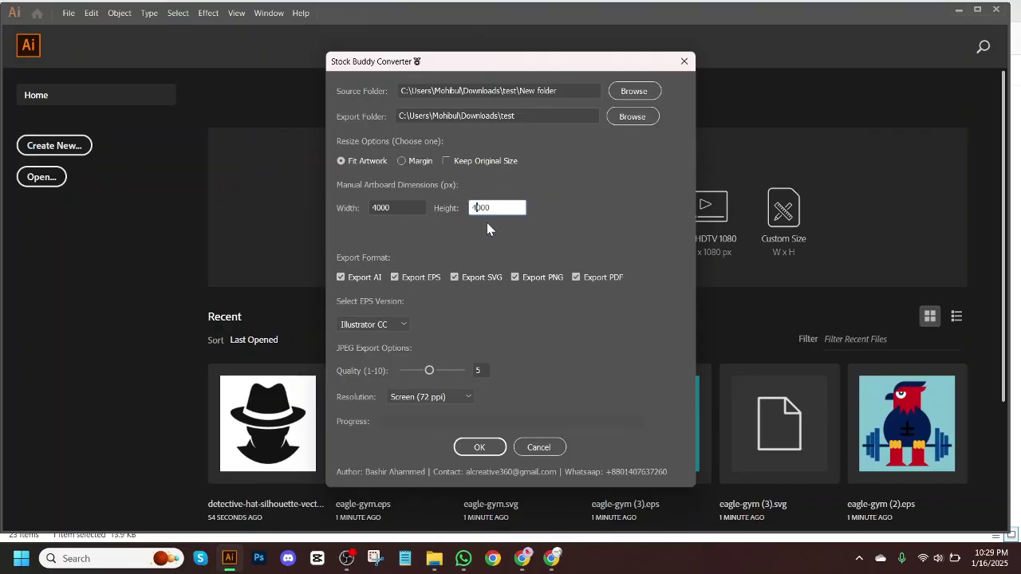
# Turn off the AI, SVG, PNG and PDF exports, leaving only EPS enabled with Illustrator CC as its version.
pyautogui.click(342, 278)
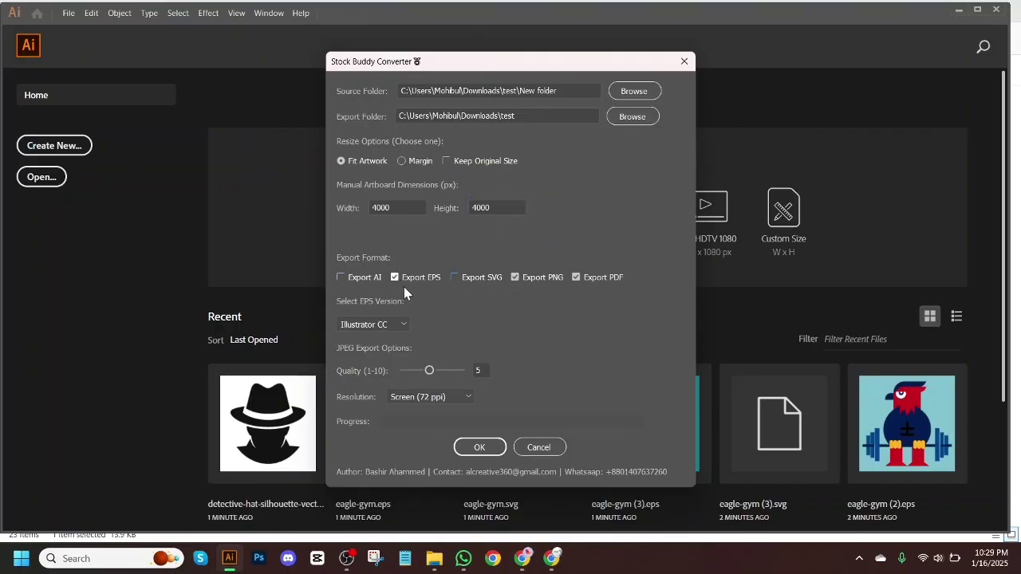
pyautogui.click(522, 281)
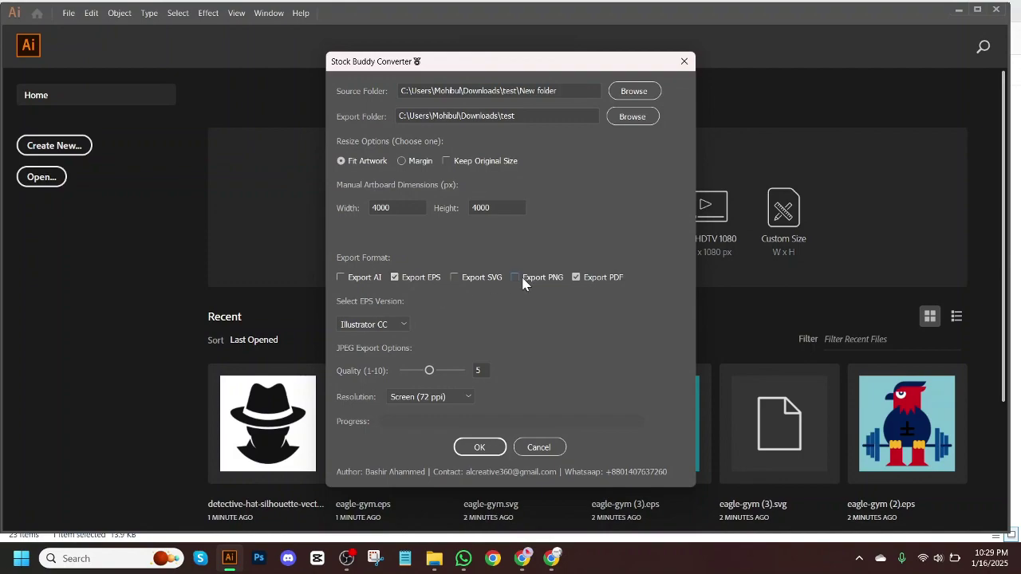
pyautogui.click(585, 277)
pyautogui.click(393, 326)
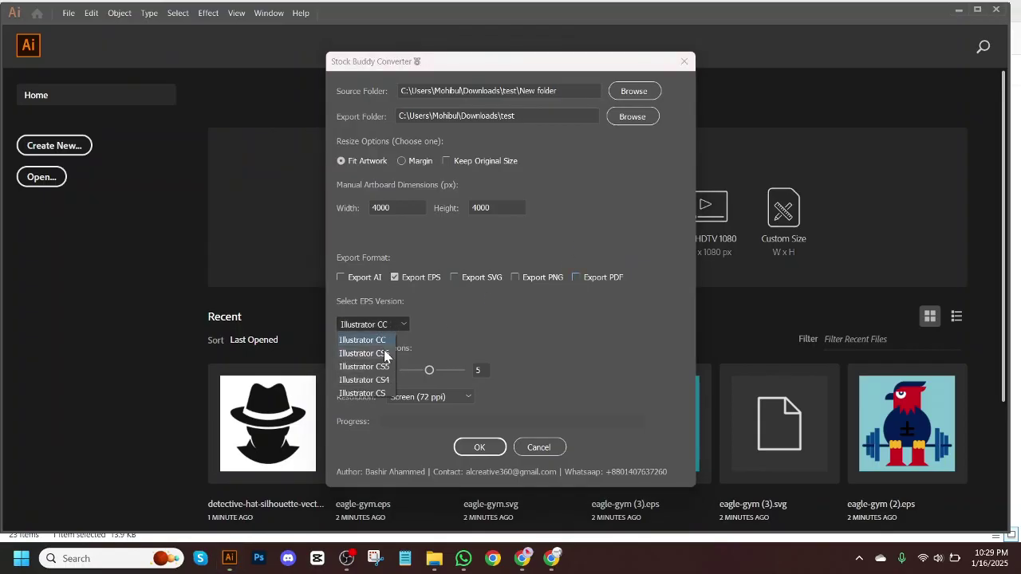
pyautogui.click(386, 331)
# Set the JPEG quality to 6 and the resolution to Medium (150 ppi), and start the conversion.
pyautogui.doubleClick(479, 370)
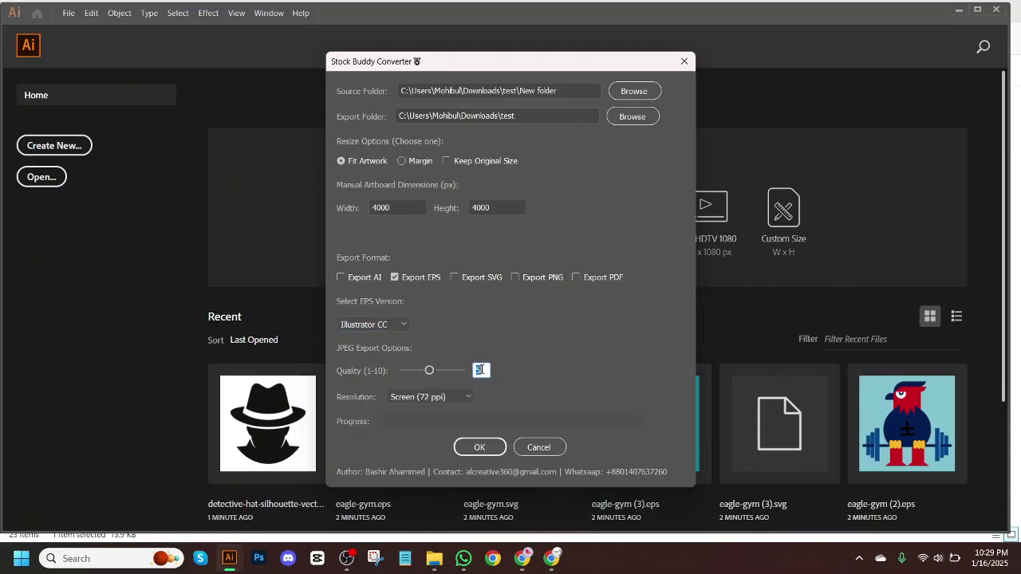
pyautogui.click(430, 399)
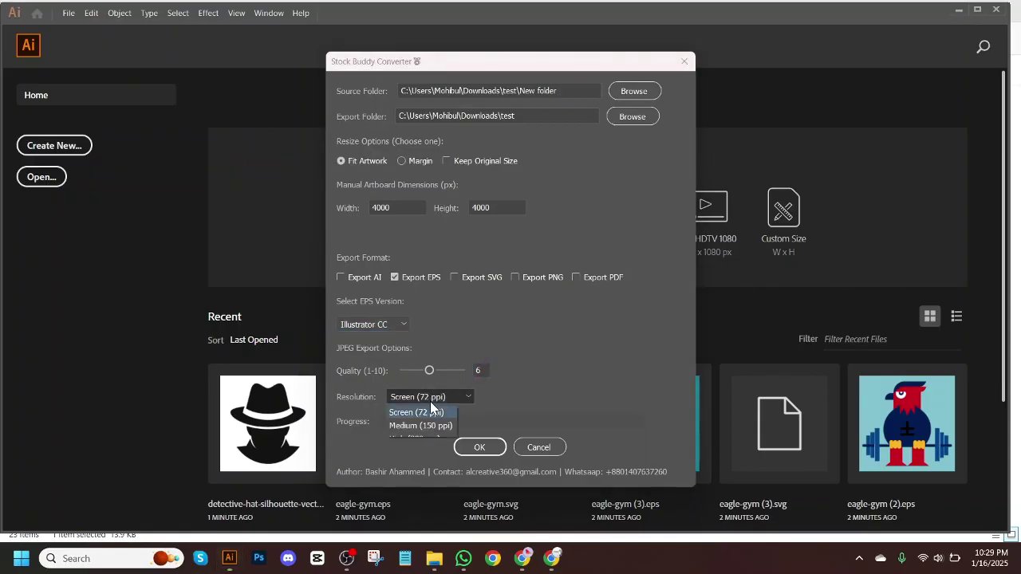
pyautogui.click(443, 426)
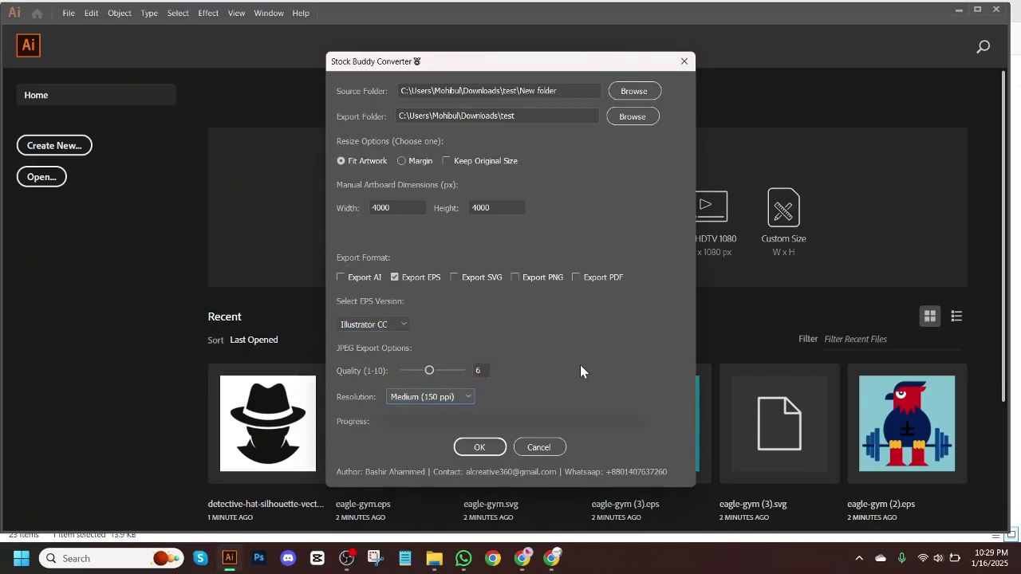
pyautogui.click(470, 449)
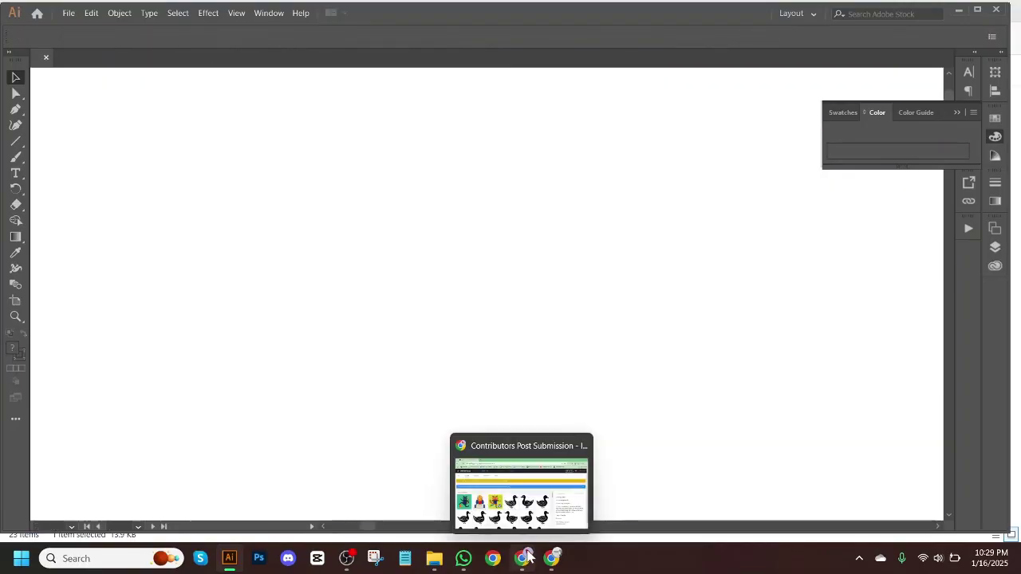
# Switch to the Adobe Stock contributor page in Chrome and look through the files in review.
pyautogui.click(522, 559)
pyautogui.scroll(-3, 481, 346)
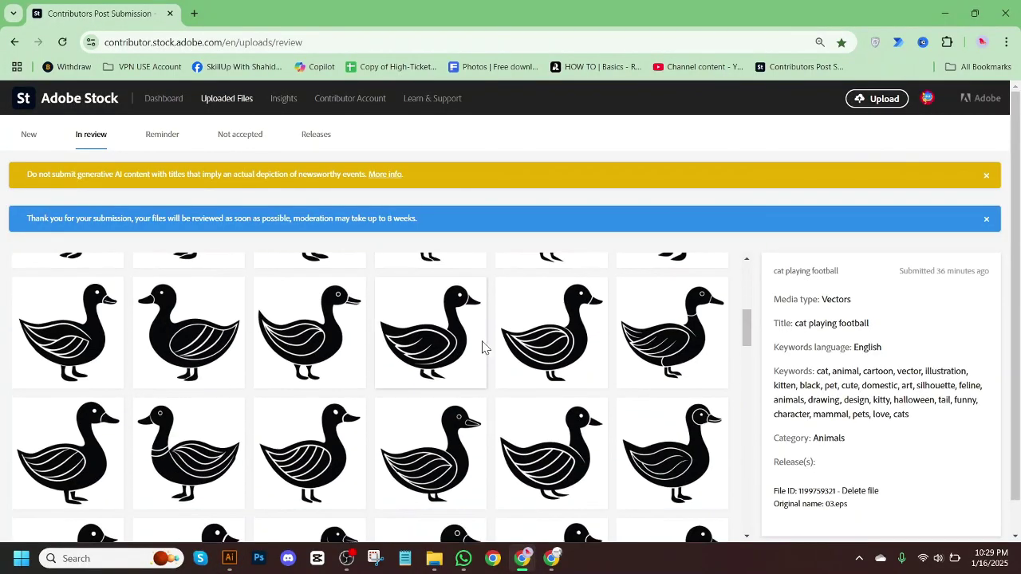
# Open the contributor dashboard and examine the 12-week trend chart and the start of the portfolio.
pyautogui.scroll(3, 510, 395)
pyautogui.scroll(-5, 513, 393)
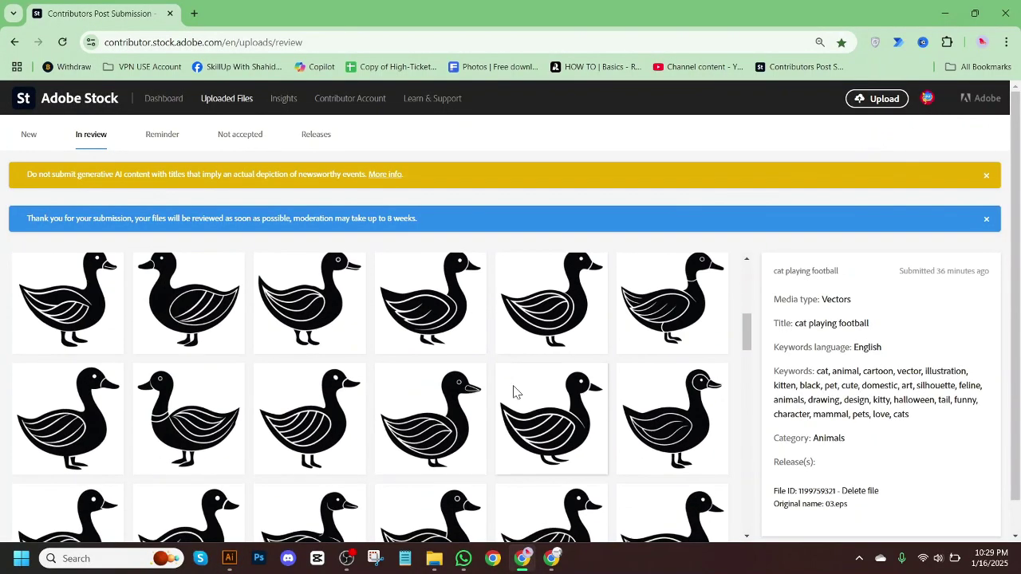
pyautogui.click(162, 99)
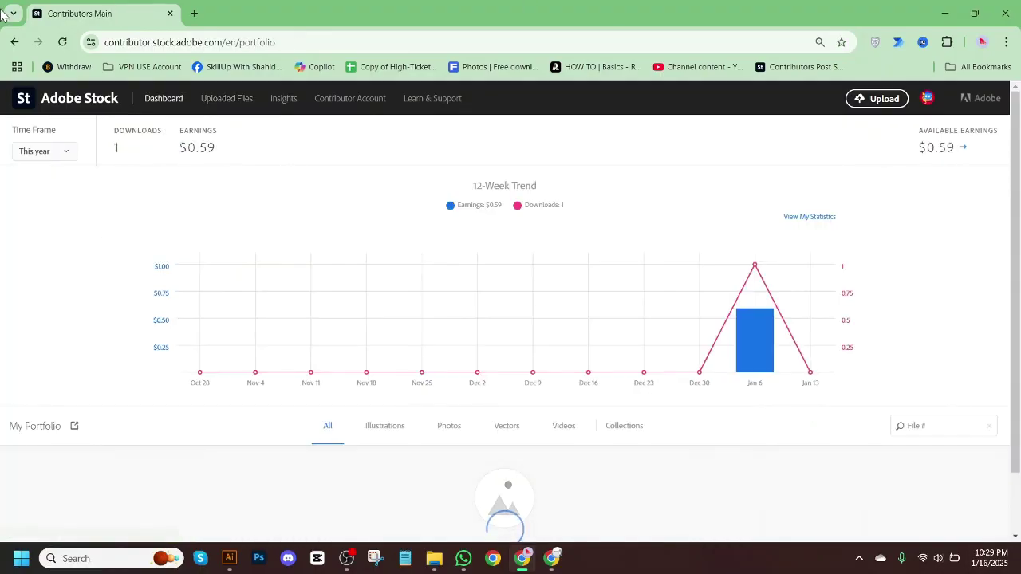
pyautogui.scroll(-1, 559, 333)
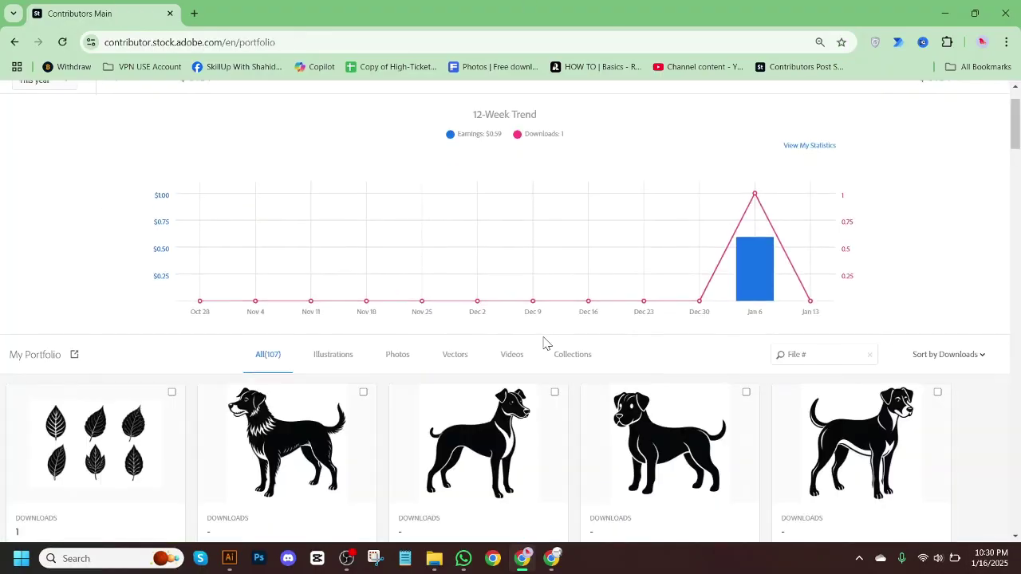
pyautogui.scroll(-7, 471, 346)
pyautogui.scroll(8, 583, 344)
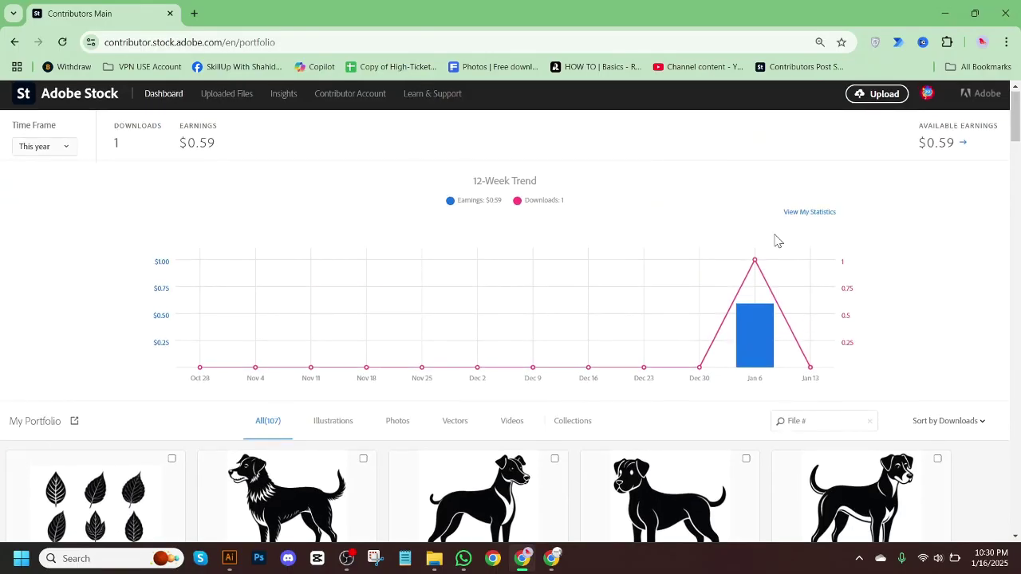
# Look through the published portfolio thumbnails and their download figures, returning to the earnings summary.
pyautogui.scroll(-15, 778, 241)
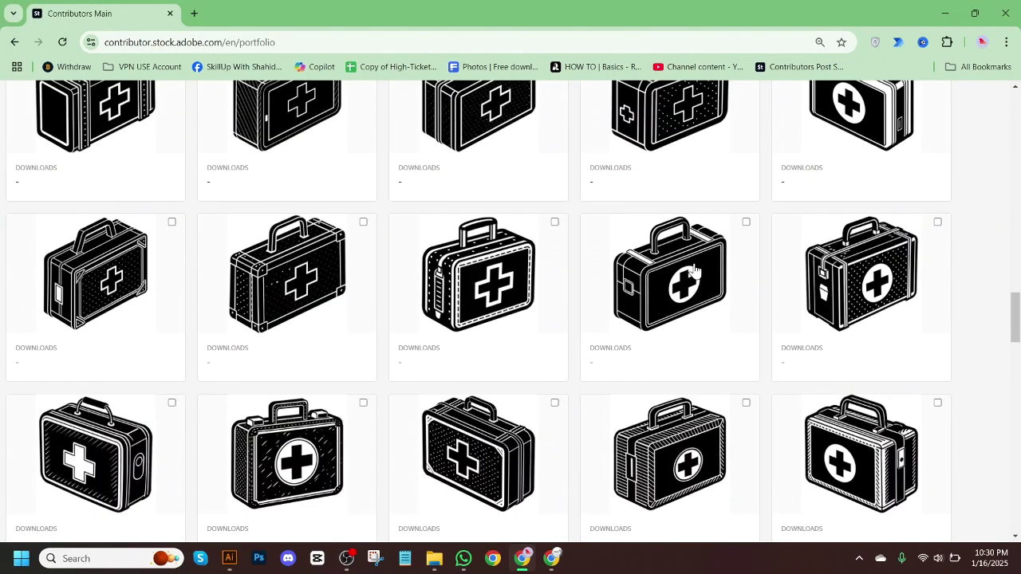
pyautogui.scroll(-10, 692, 271)
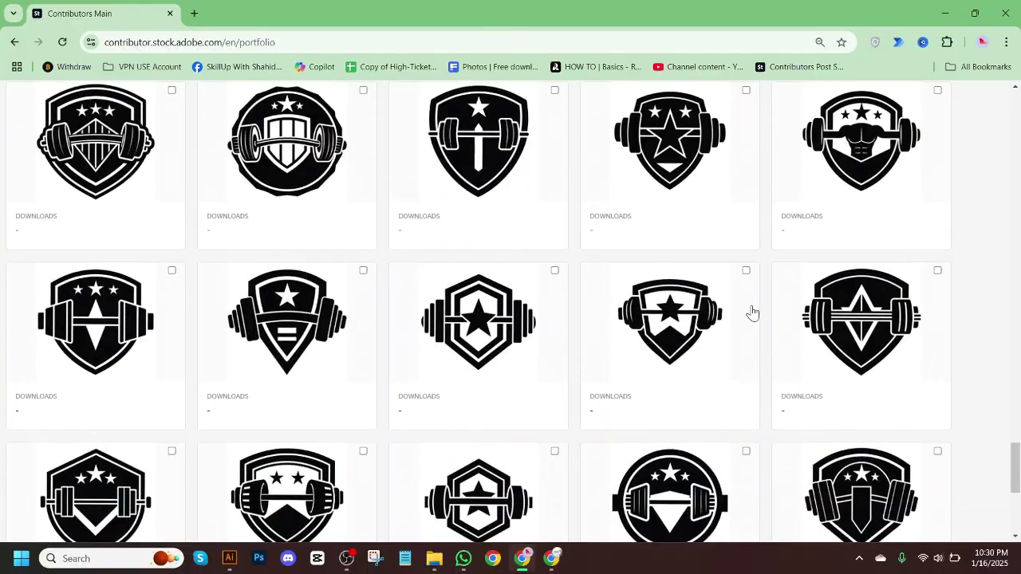
pyautogui.scroll(-4, 752, 312)
pyautogui.scroll(4, 558, 353)
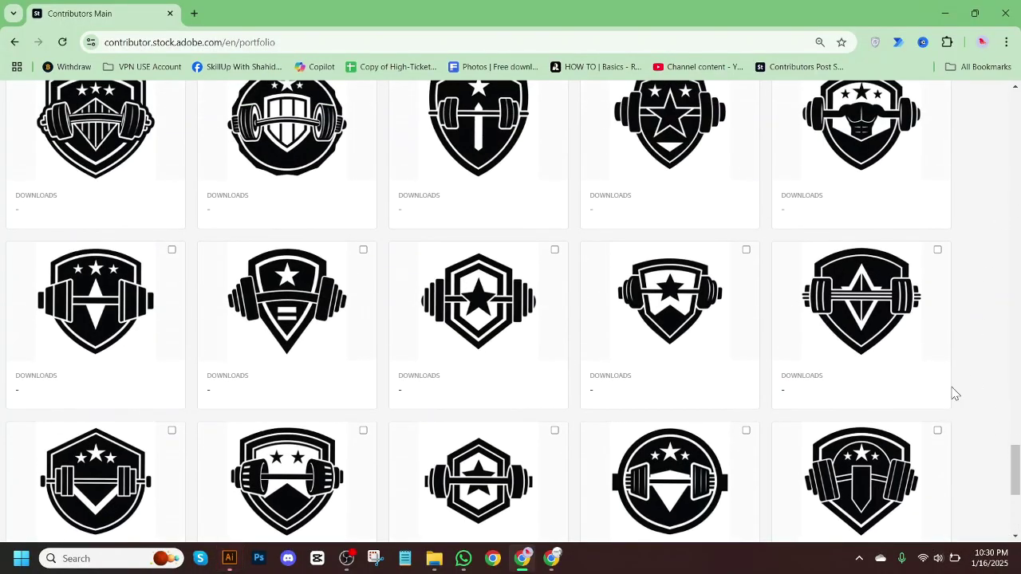
pyautogui.scroll(3, 570, 335)
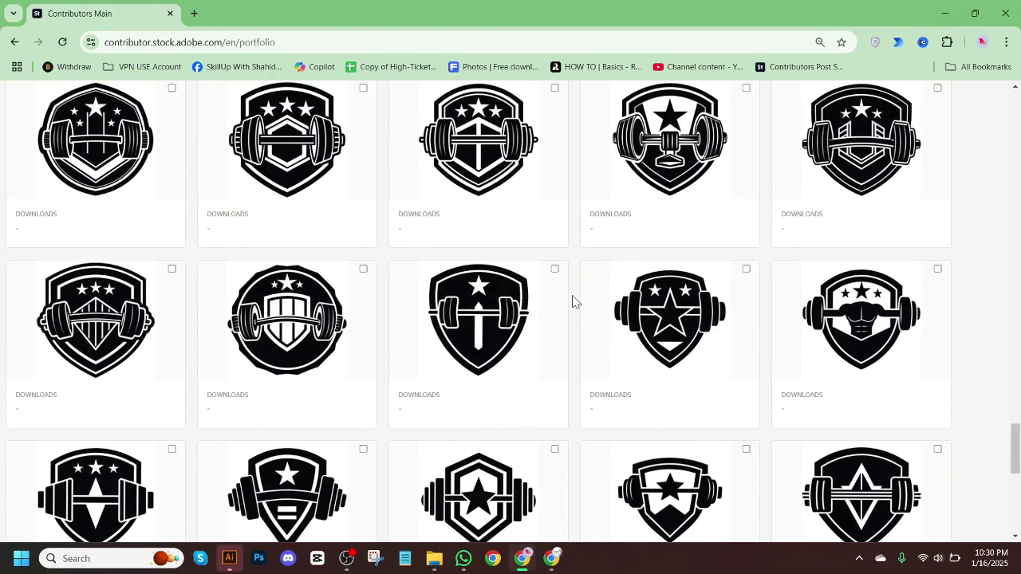
pyautogui.scroll(4, 574, 298)
pyautogui.scroll(15, 527, 292)
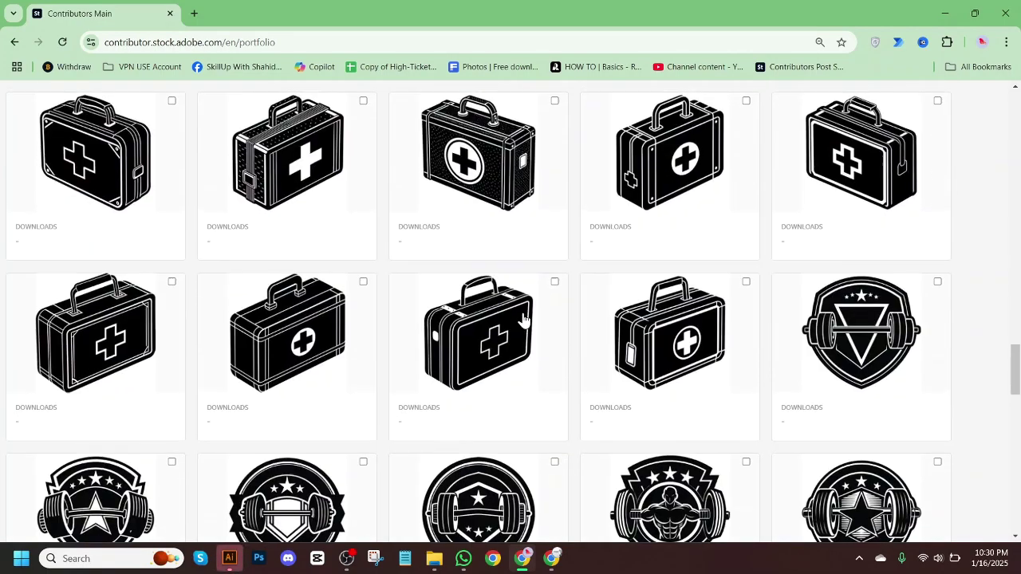
pyautogui.scroll(4, 524, 320)
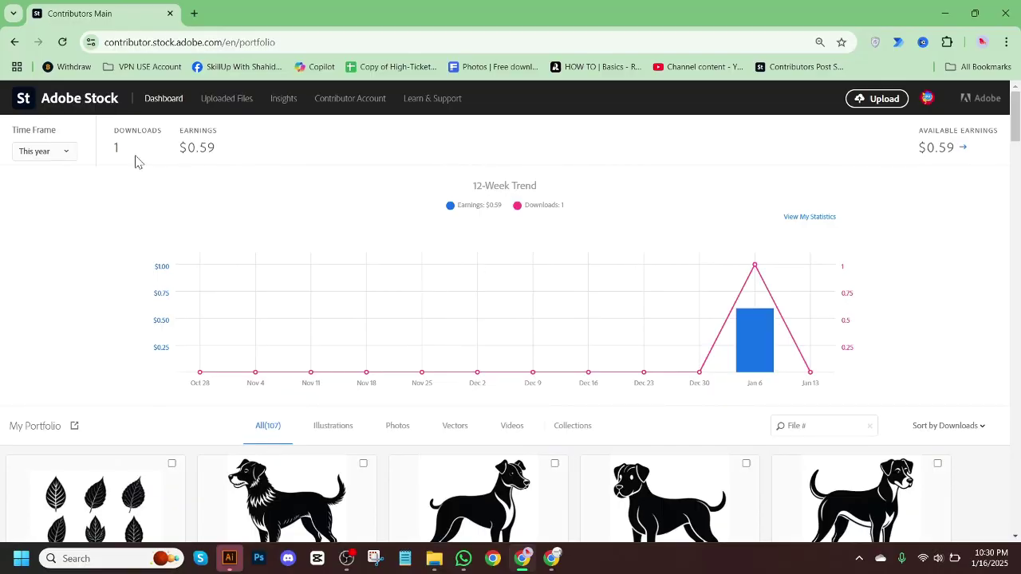
# Dismiss the export alert in Illustrator and open the EPS subfolder of Downloads > test in File Explorer.
pyautogui.click(944, 14)
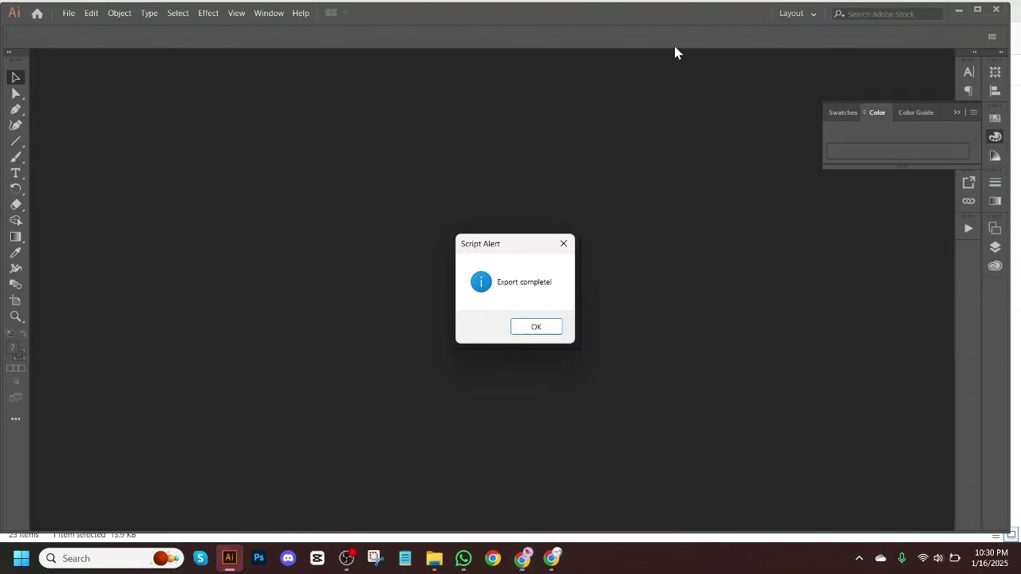
pyautogui.click(543, 325)
pyautogui.click(433, 559)
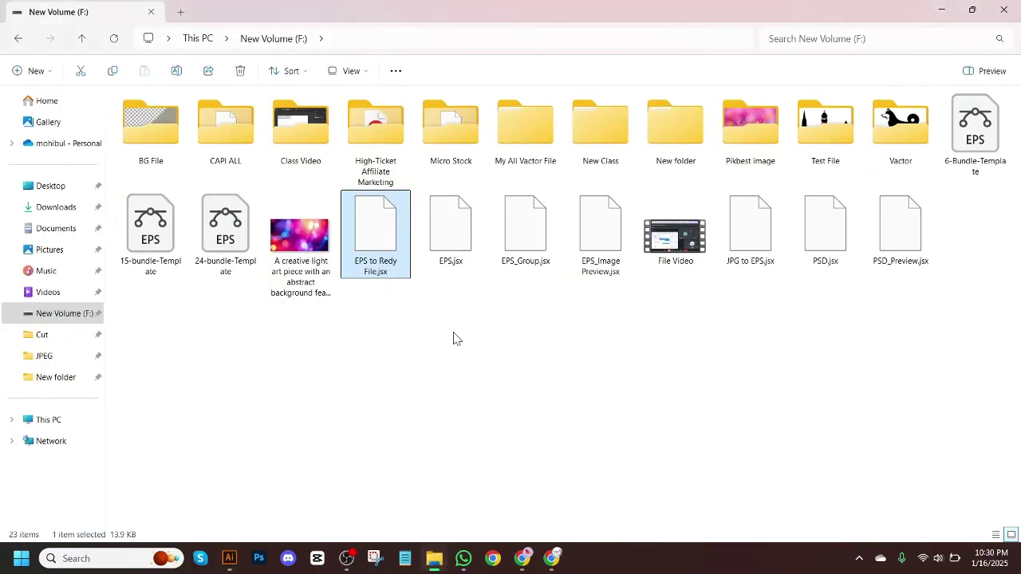
pyautogui.click(56, 207)
pyautogui.doubleClick(166, 145)
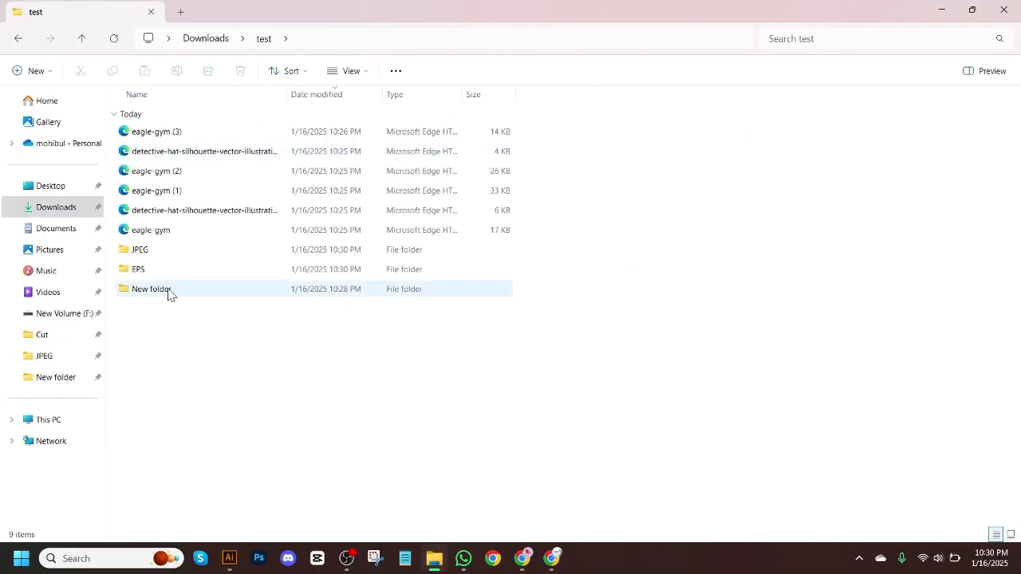
pyautogui.doubleClick(180, 272)
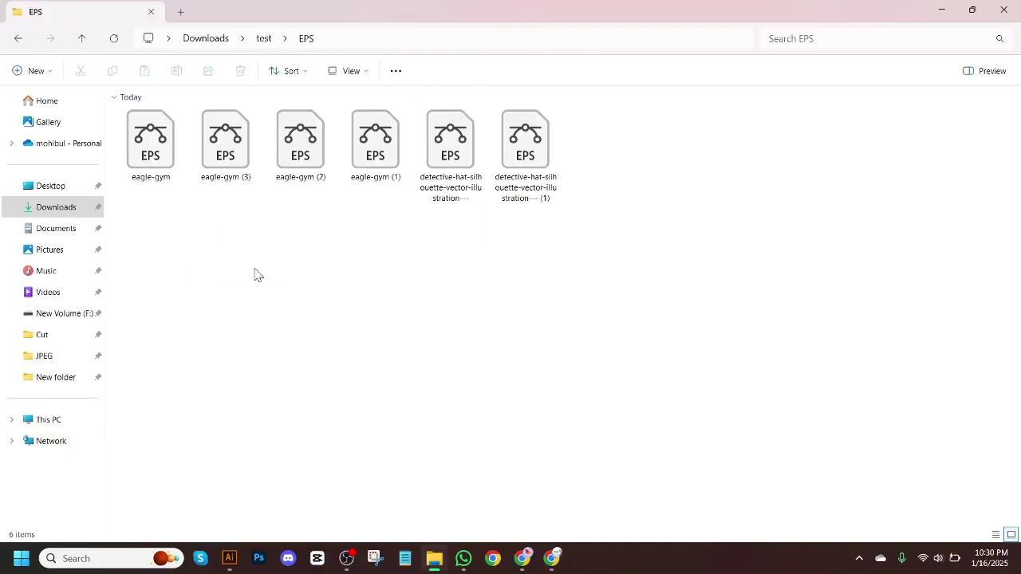
# List the exported EPS files with their details and check their file sizes.
pyautogui.click(995, 534)
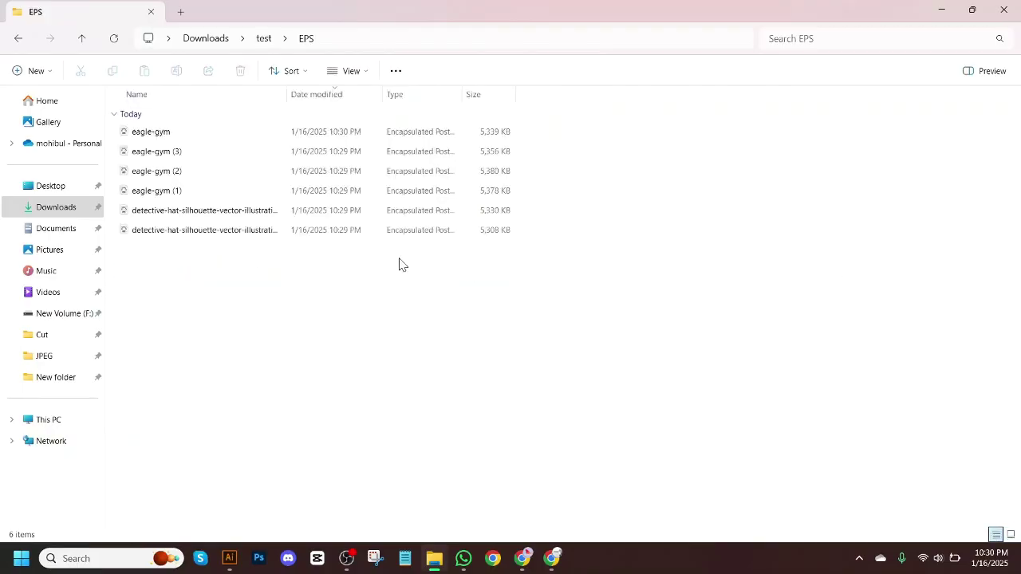
pyautogui.moveTo(557, 262); pyautogui.dragTo(292, 117)
pyautogui.click(549, 283)
pyautogui.moveTo(571, 280); pyautogui.dragTo(216, 156)
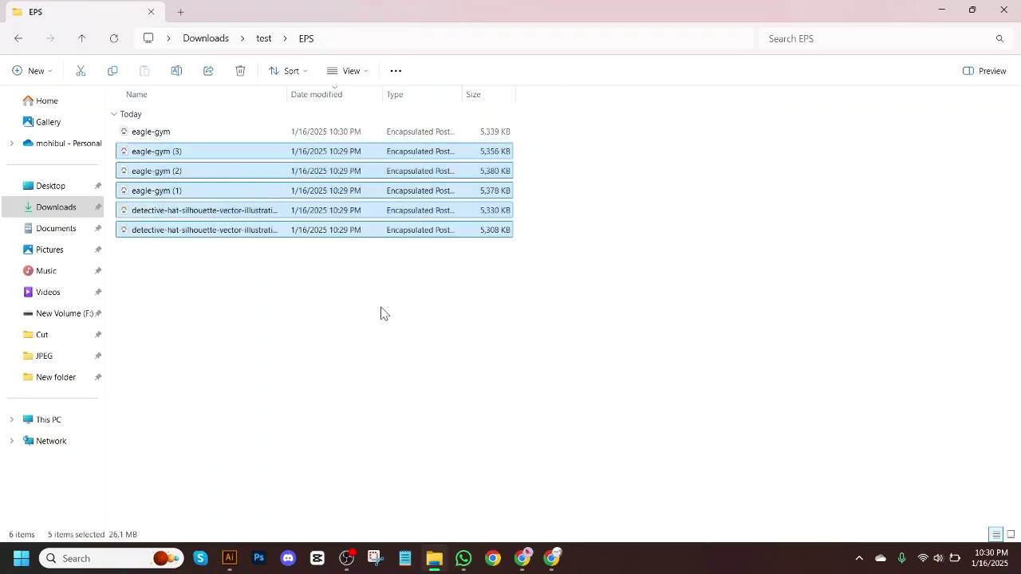
pyautogui.click(380, 312)
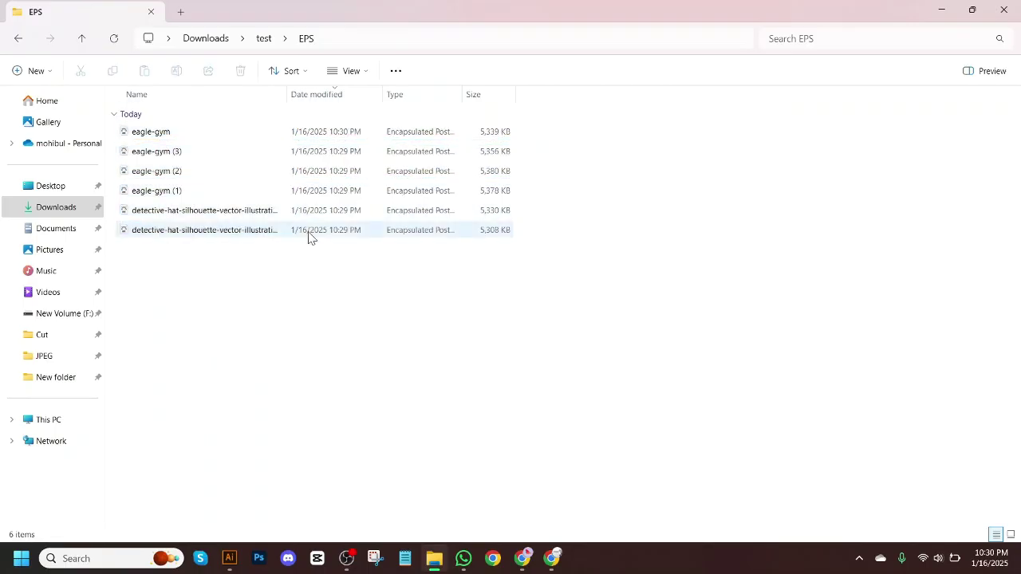
# Open the exported eagle-gym (2) EPS file in Illustrator and inspect the full artwork.
pyautogui.rightClick(255, 173)
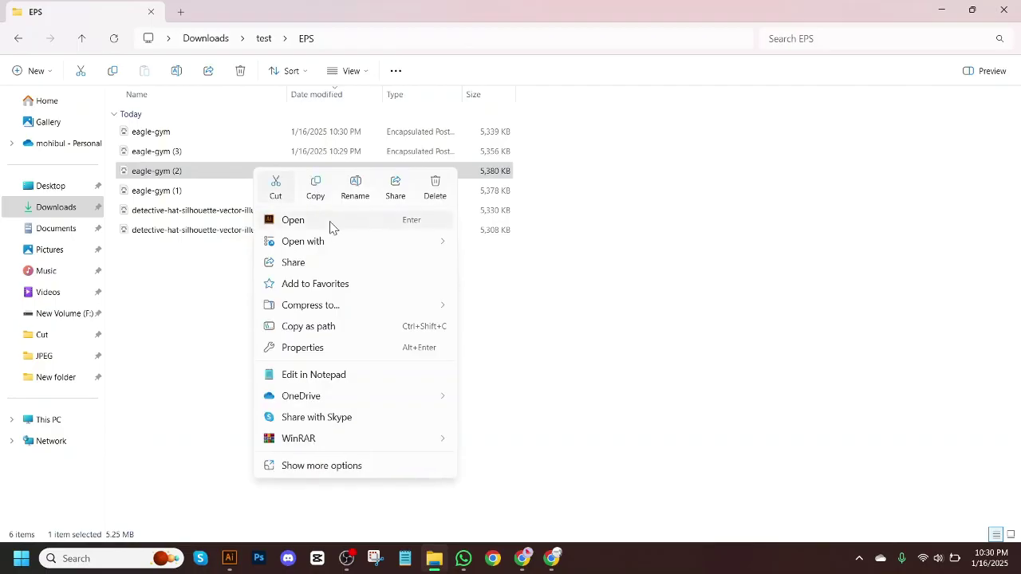
pyautogui.click(330, 223)
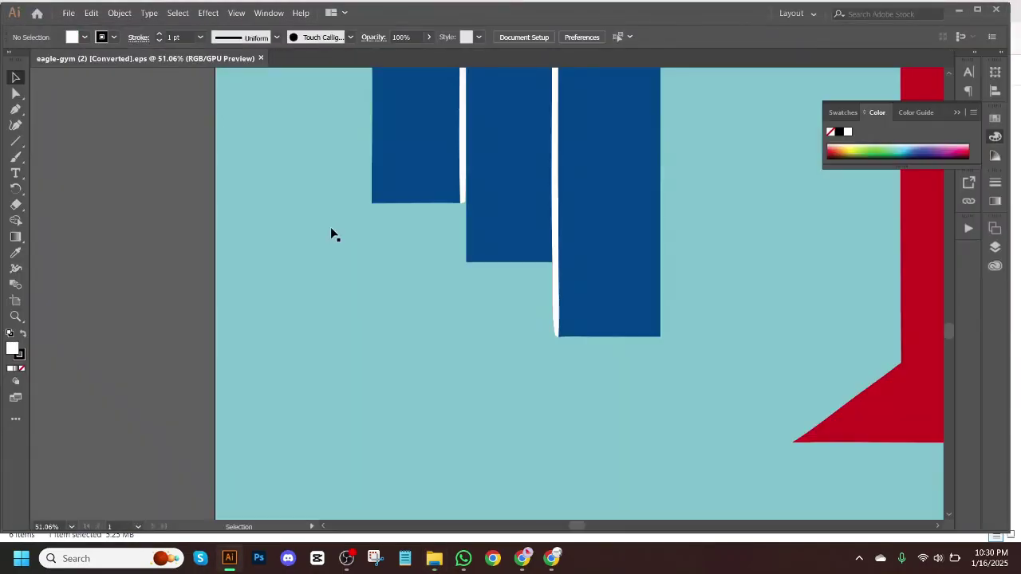
pyautogui.scroll(2, 603, 276)
pyautogui.scroll(-2, 604, 276)
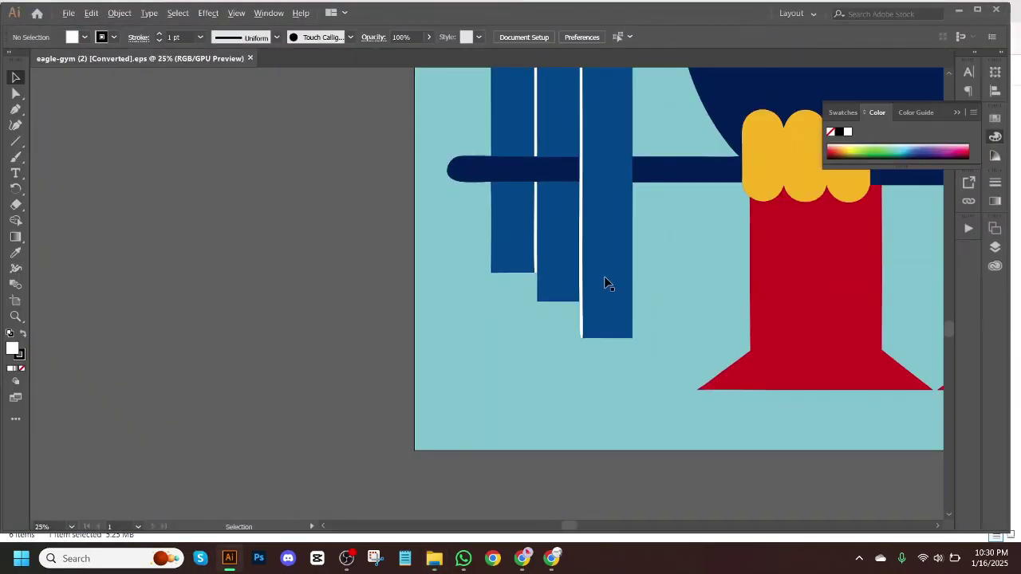
pyautogui.scroll(-3, 604, 276)
pyautogui.hscroll(-2, 623, 282)
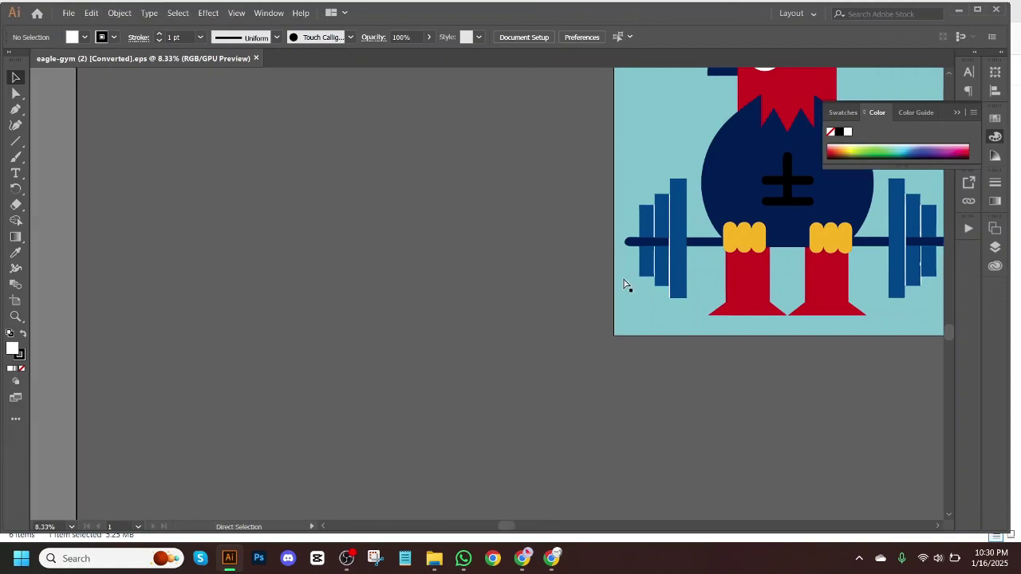
pyautogui.hscroll(5, 626, 289)
pyautogui.hscroll(3, 431, 221)
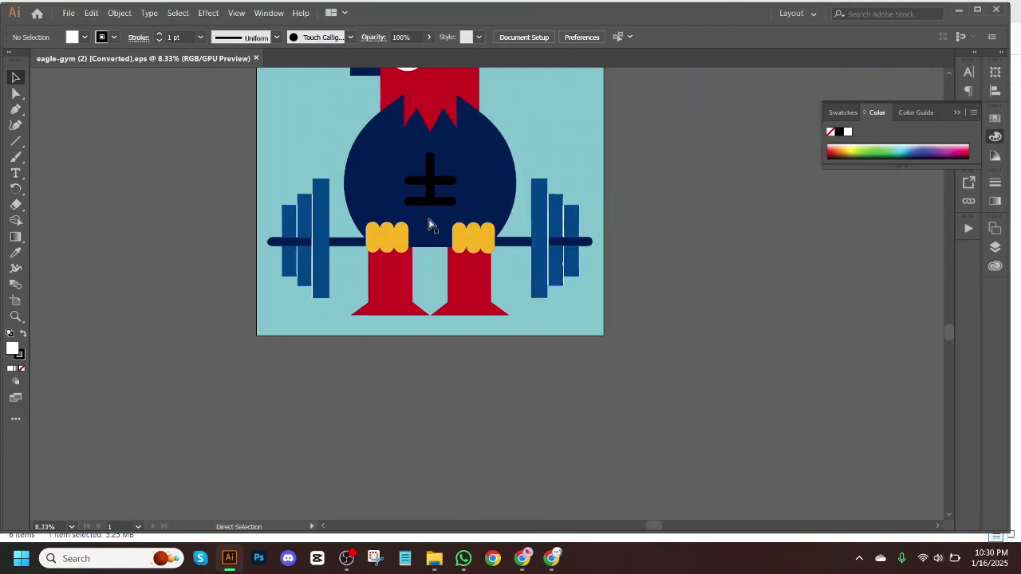
pyautogui.scroll(3, 431, 221)
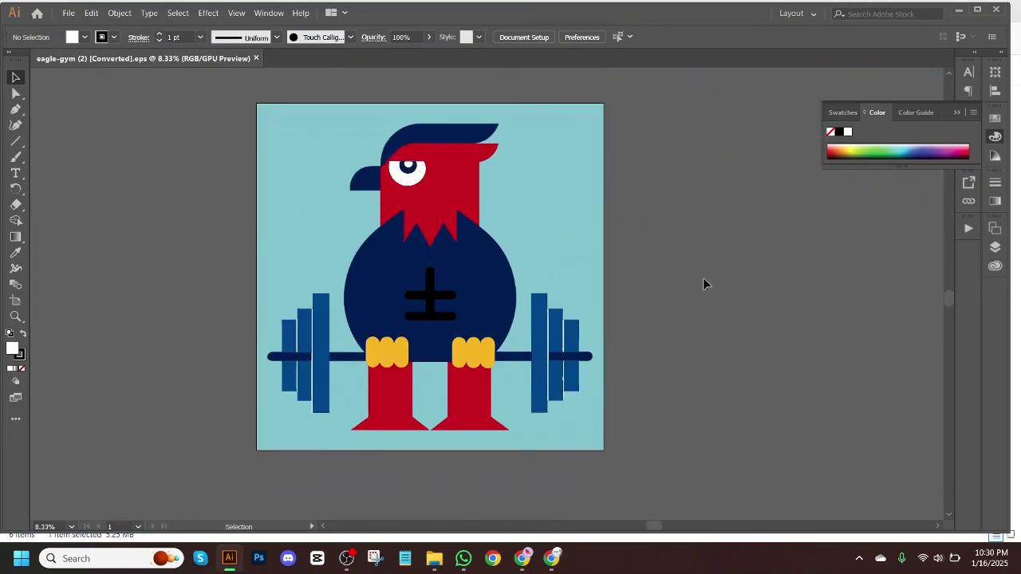
# Ungroup the eagle artwork in eagle-gym (2) and check that the navy body selects on its own.
pyautogui.rightClick(484, 273)
pyautogui.click(554, 383)
pyautogui.click(636, 376)
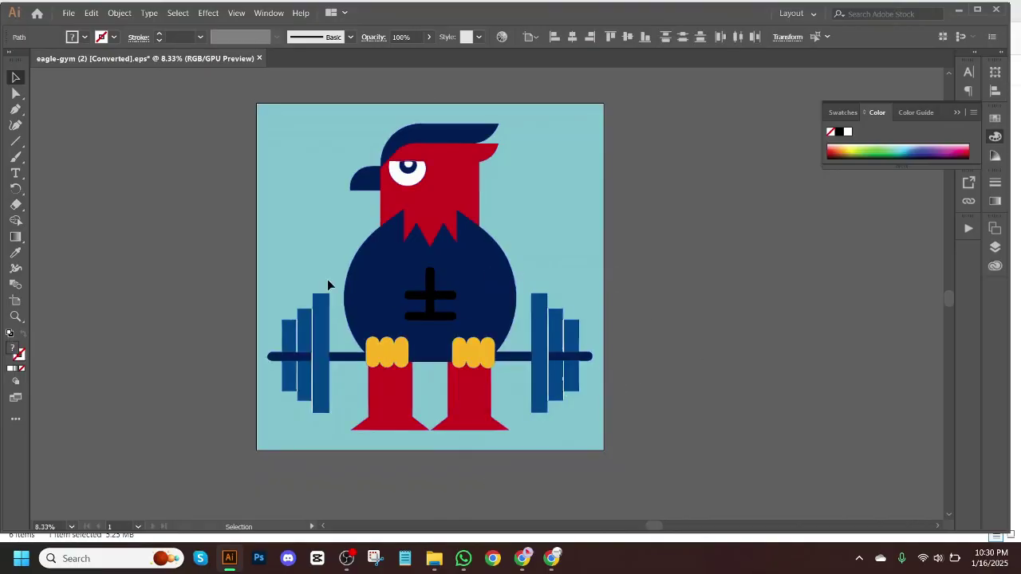
pyautogui.click(490, 282)
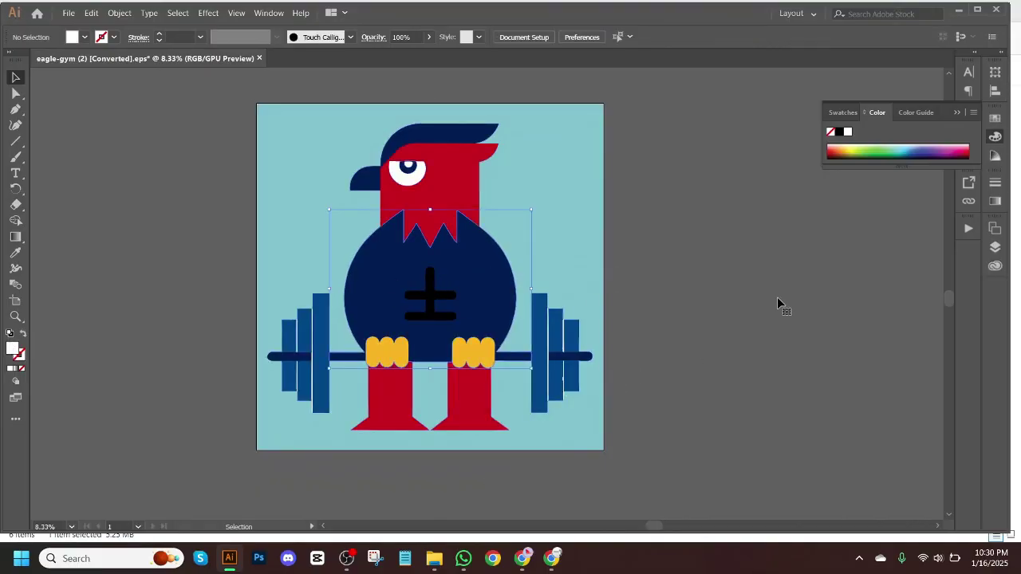
# Pull the artwork's shapes apart, moving the red head and teal background to the right and the navy body to the left.
pyautogui.moveTo(452, 174); pyautogui.dragTo(660, 260)
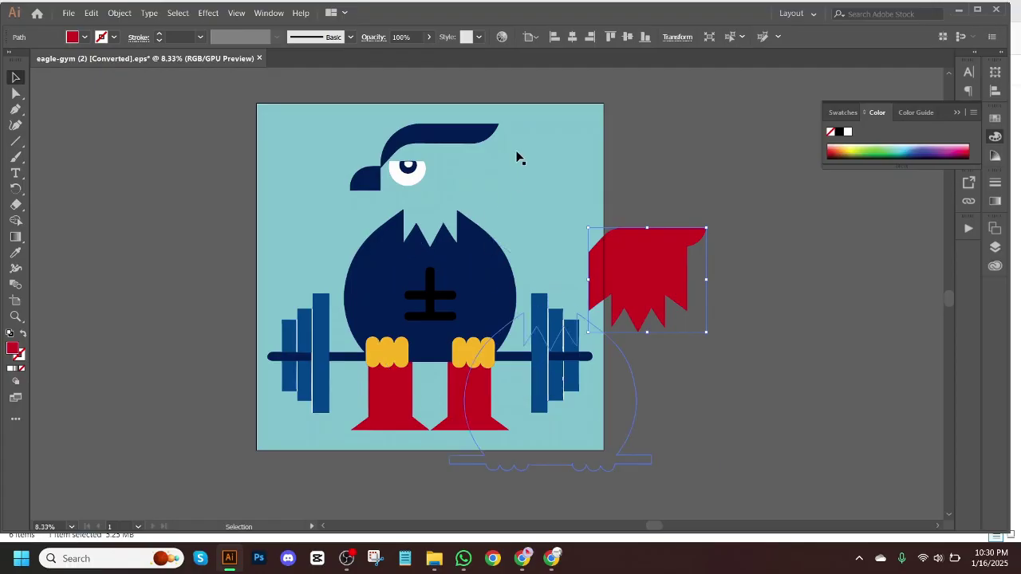
pyautogui.moveTo(517, 157); pyautogui.dragTo(792, 209)
pyautogui.moveTo(792, 285); pyautogui.dragTo(890, 272)
pyautogui.moveTo(578, 363); pyautogui.dragTo(372, 307)
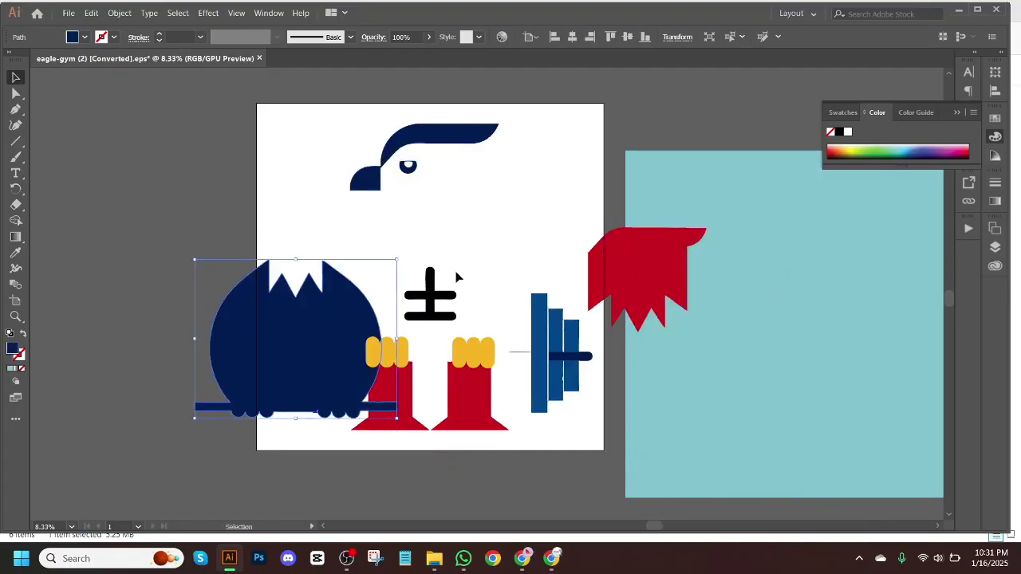
# Open the eagle-gym (3) EPS file from the EPS folder in Illustrator and inspect its artwork.
pyautogui.click(434, 558)
pyautogui.click(304, 151)
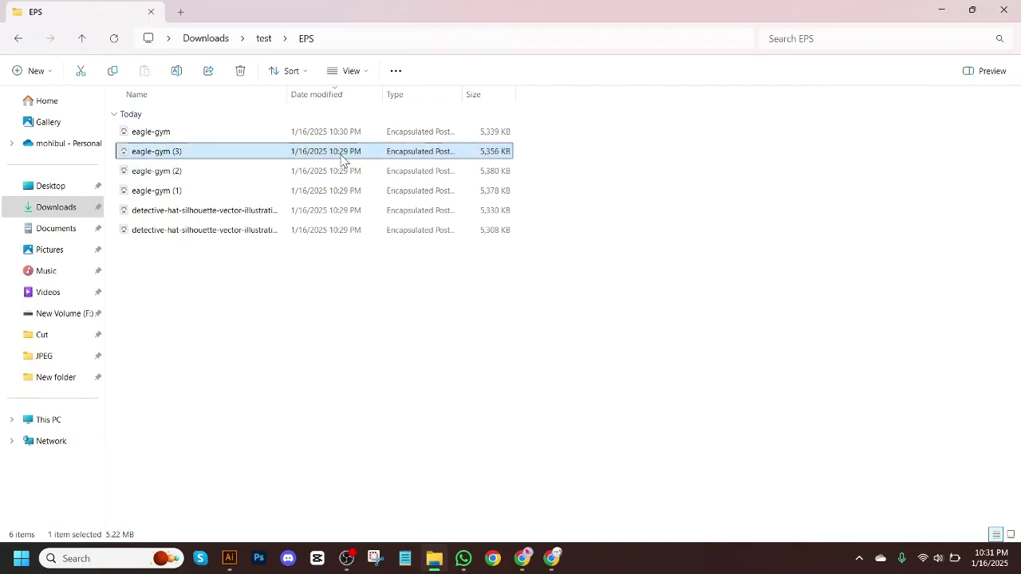
pyautogui.rightClick(341, 160)
pyautogui.click(343, 199)
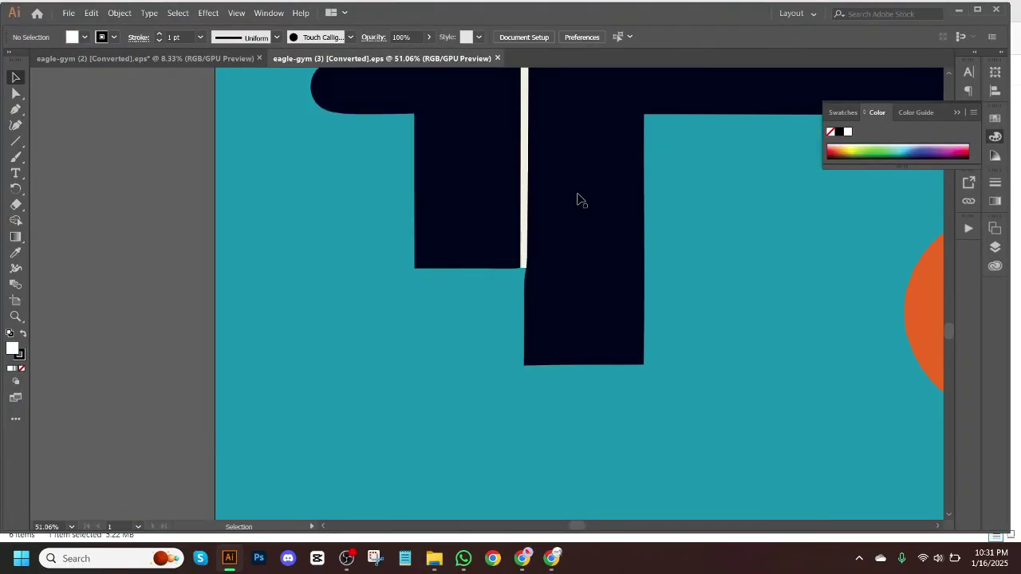
pyautogui.scroll(3, 523, 239)
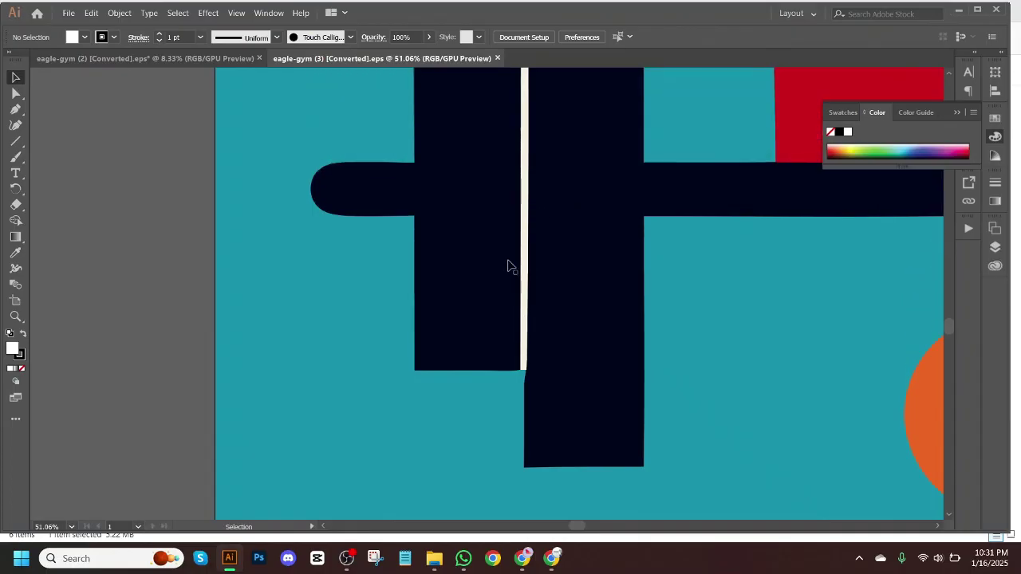
pyautogui.scroll(-5, 511, 267)
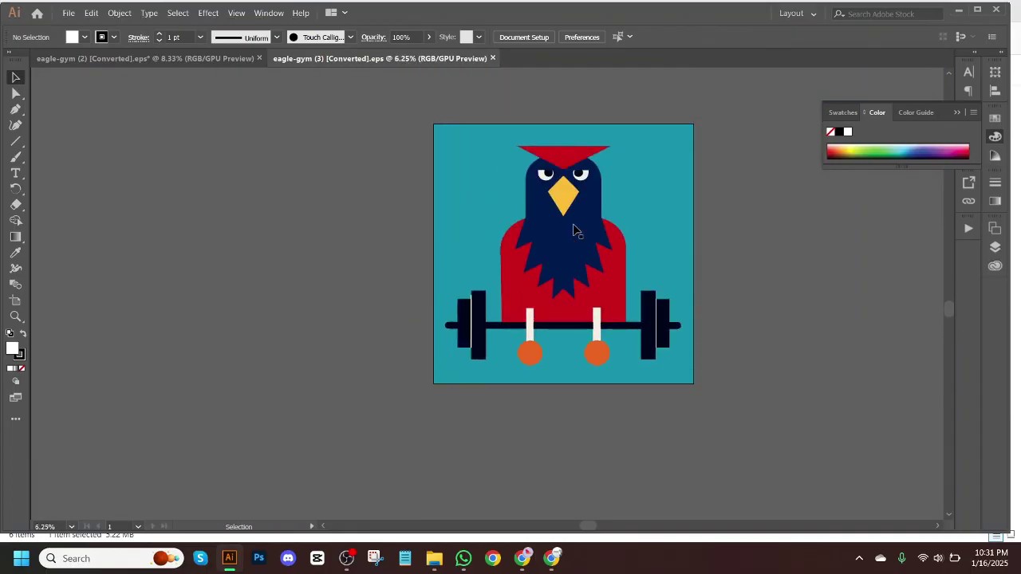
pyautogui.scroll(1, 573, 231)
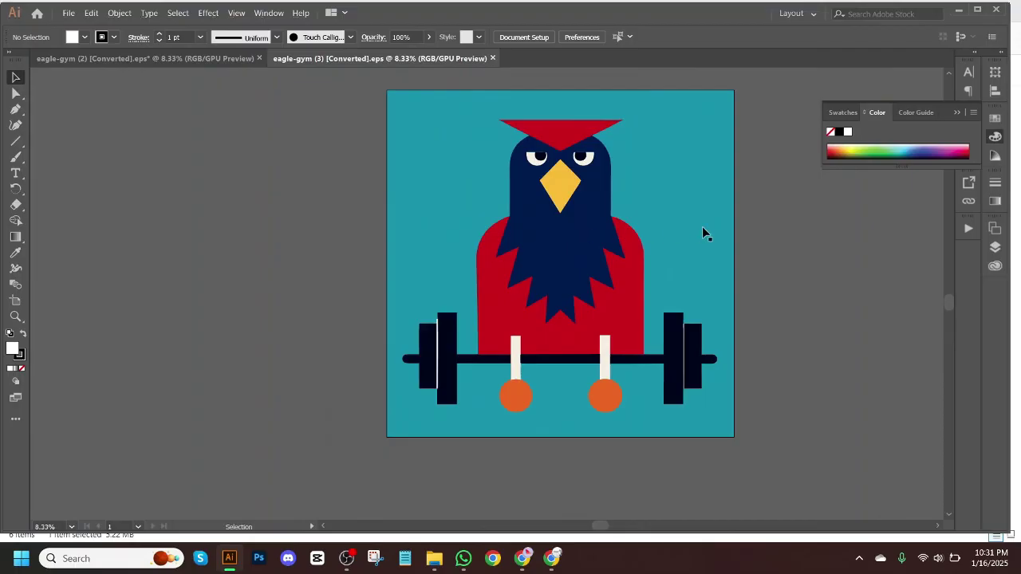
pyautogui.scroll(1, 638, 247)
pyautogui.scroll(-1, 615, 289)
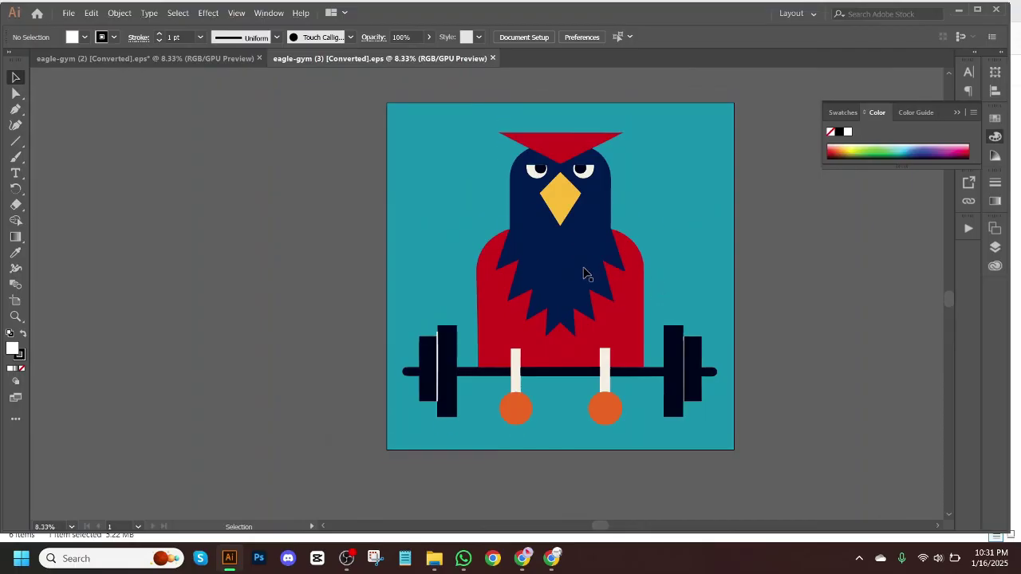
# Ungroup the eagle-gym (3) artwork and move the navy head shape, red body and teal background apart.
pyautogui.click(583, 273)
pyautogui.rightClick(589, 280)
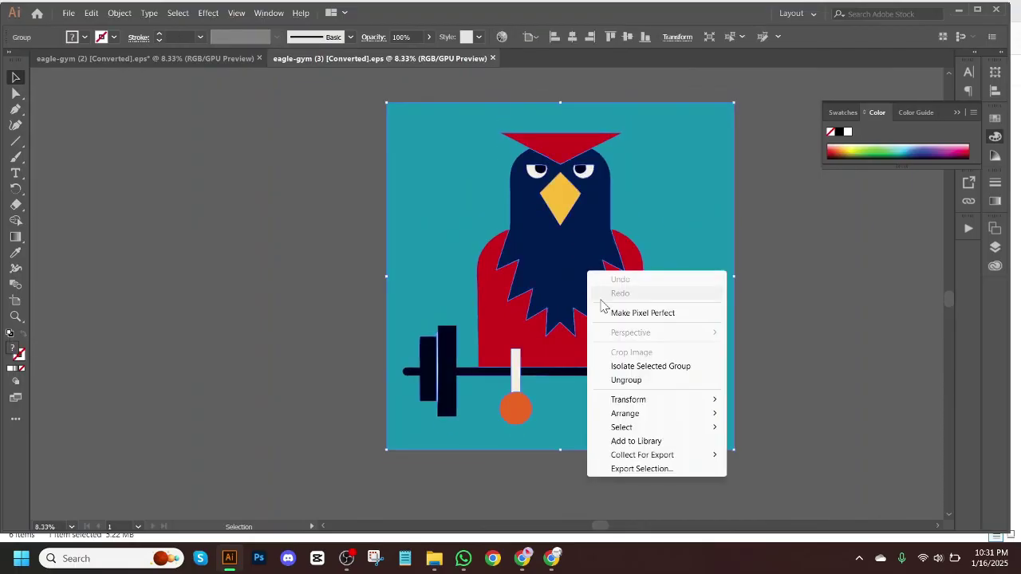
pyautogui.click(659, 379)
pyautogui.moveTo(544, 261); pyautogui.dragTo(704, 355)
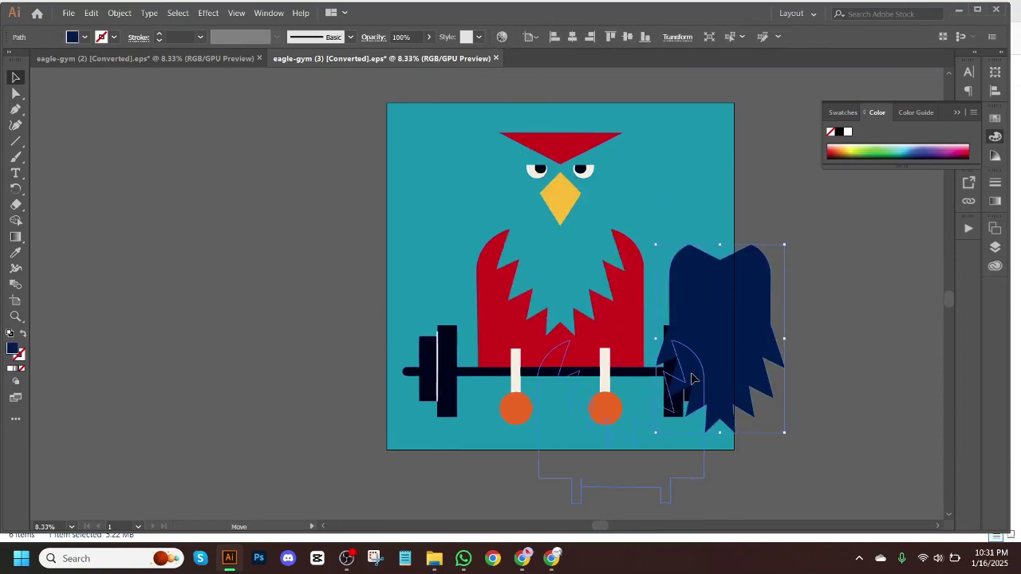
pyautogui.moveTo(637, 272); pyautogui.dragTo(699, 384)
pyautogui.moveTo(430, 199); pyautogui.dragTo(570, 415)
pyautogui.click(535, 248)
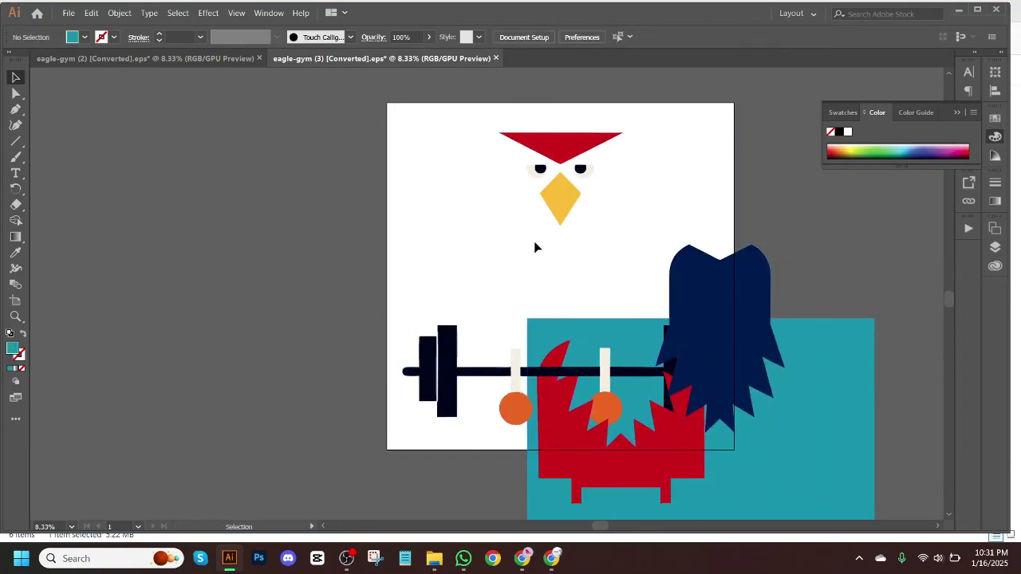
# Close the eagle-gym (3) and eagle-gym (2) documents without saving changes.
pyautogui.click(496, 58)
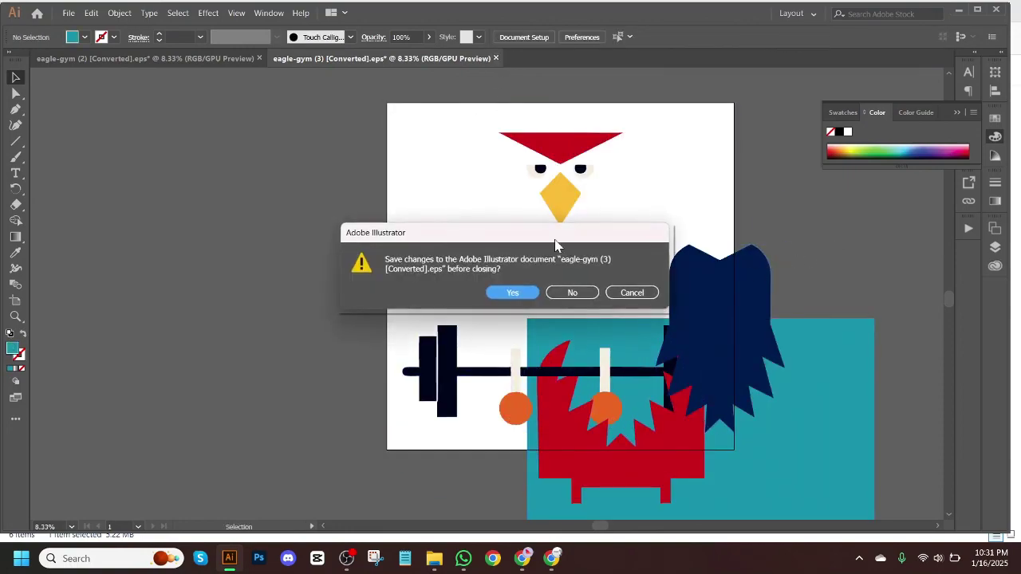
pyautogui.click(583, 293)
pyautogui.hotkey('ctrl', 'w')
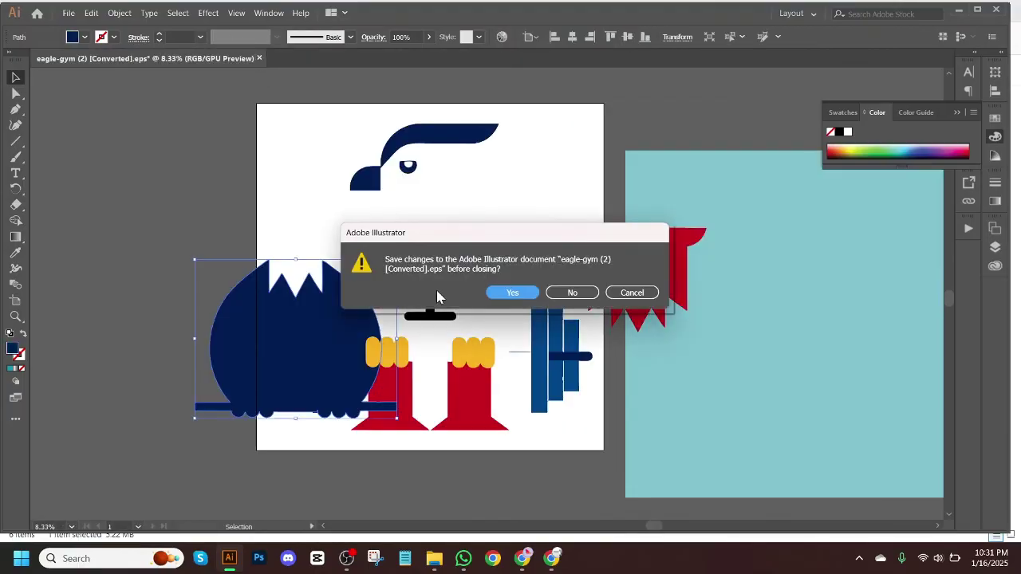
pyautogui.click(574, 292)
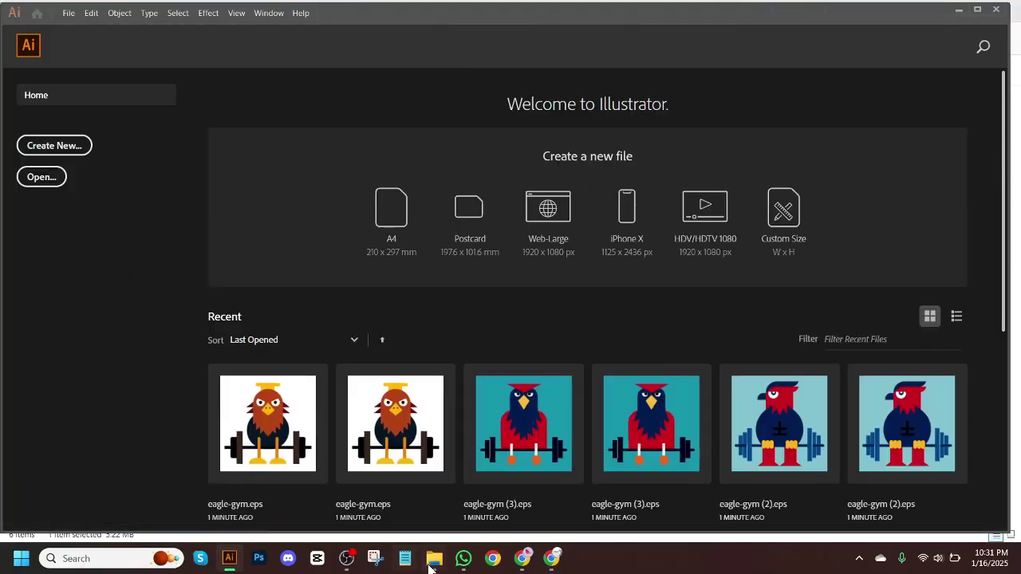
# Switch to File Explorer, open the JPEG folder inside test, and review the exported image thumbnails.
pyautogui.click(434, 559)
pyautogui.click(550, 385)
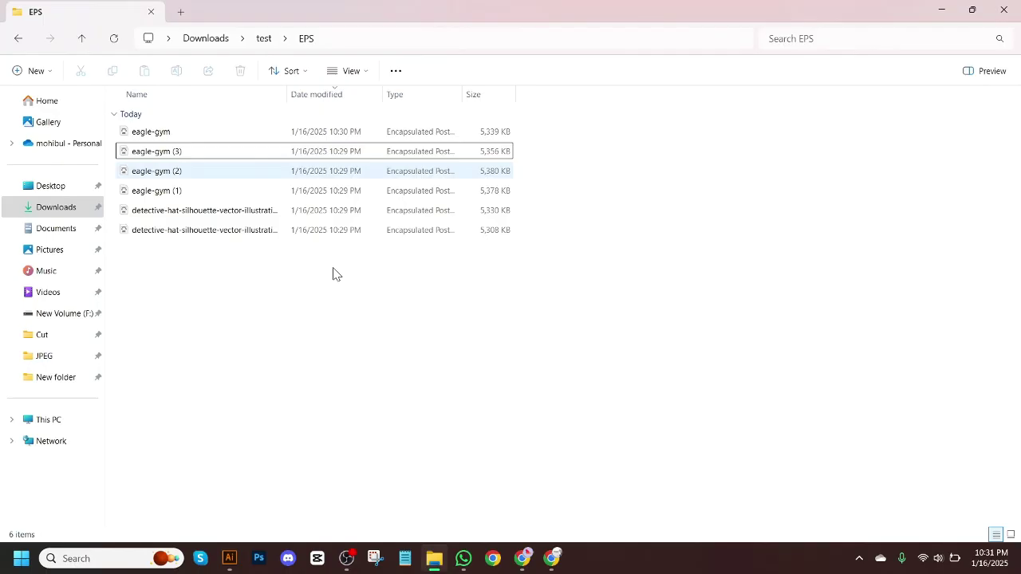
pyautogui.click(263, 39)
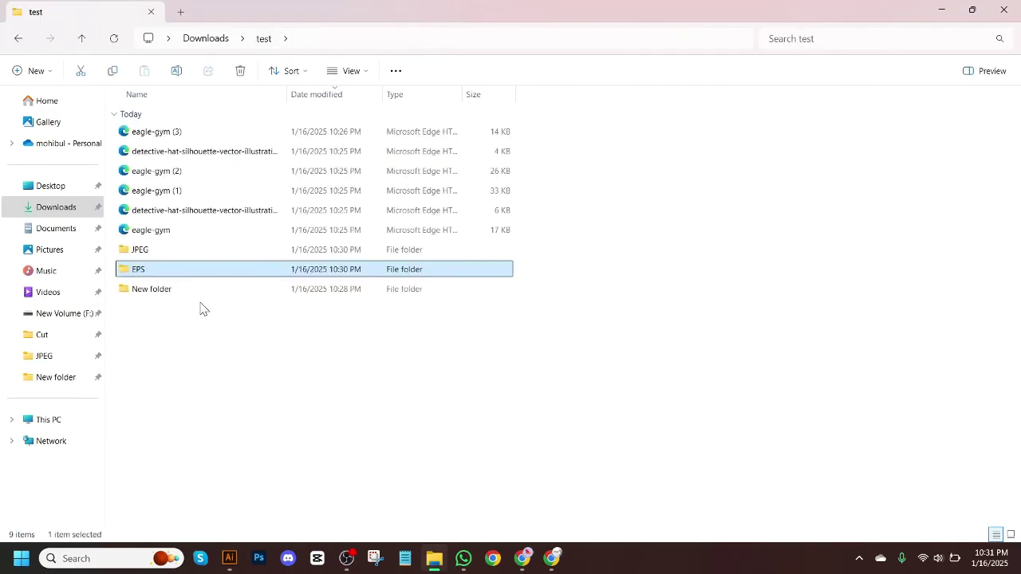
pyautogui.doubleClick(181, 252)
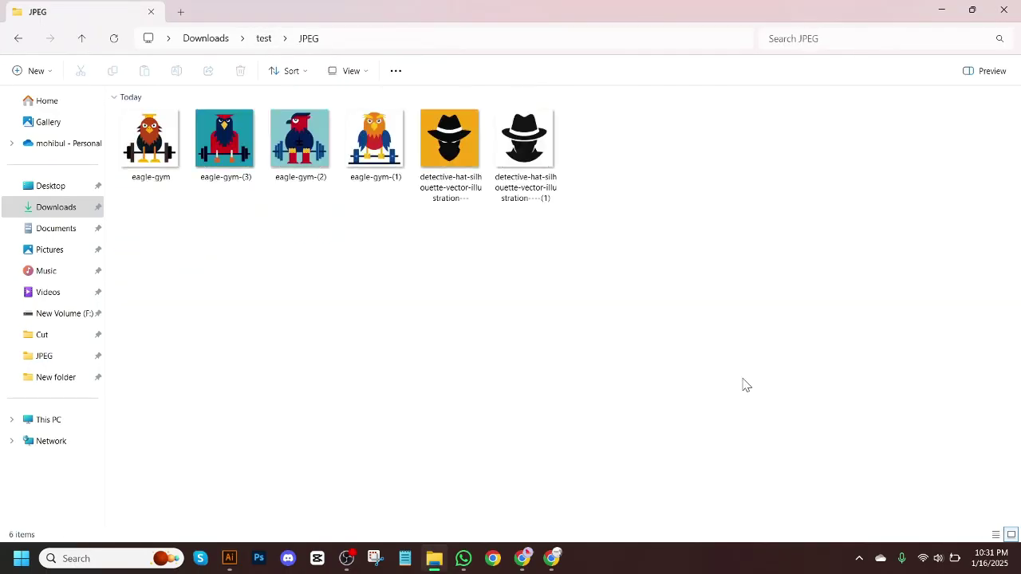
pyautogui.moveTo(644, 216); pyautogui.dragTo(127, 137)
pyautogui.click(403, 271)
pyautogui.moveTo(626, 293); pyautogui.dragTo(198, 164)
pyautogui.click(535, 244)
pyautogui.click(524, 169)
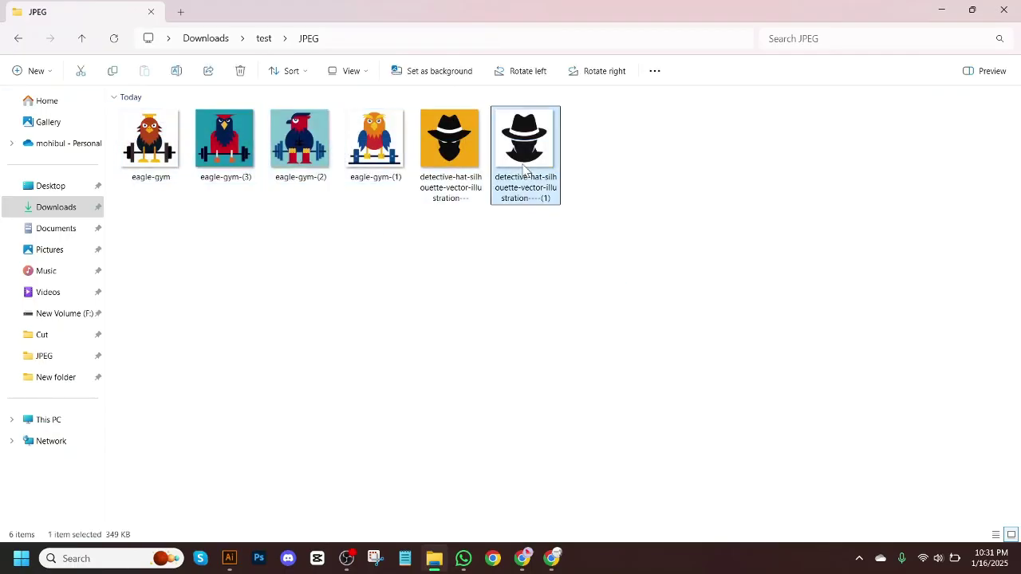
# Check the JPEG files' types and sizes in details view, and return the folder to large thumbnails.
pyautogui.click(996, 534)
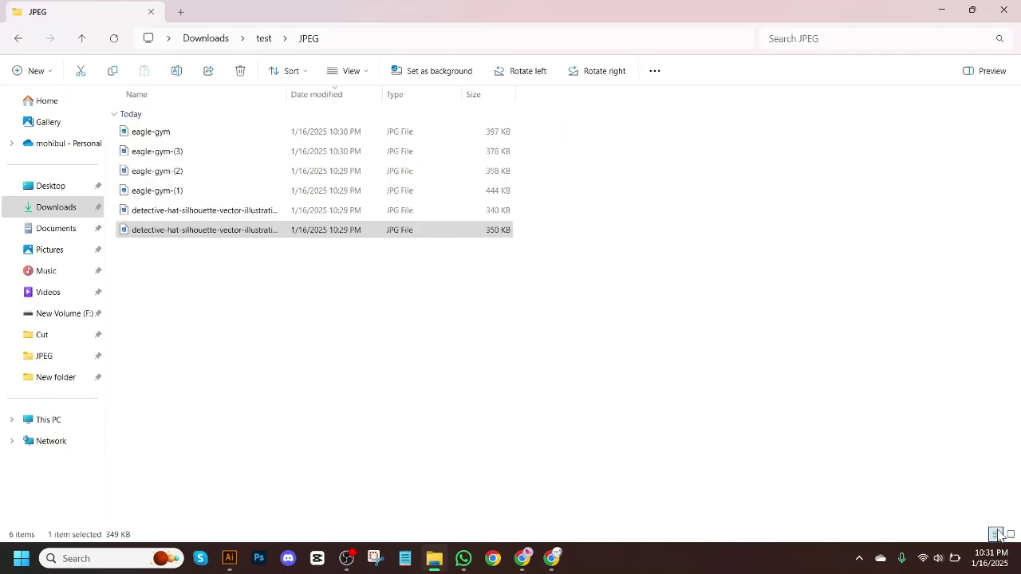
pyautogui.moveTo(707, 284); pyautogui.dragTo(447, 272)
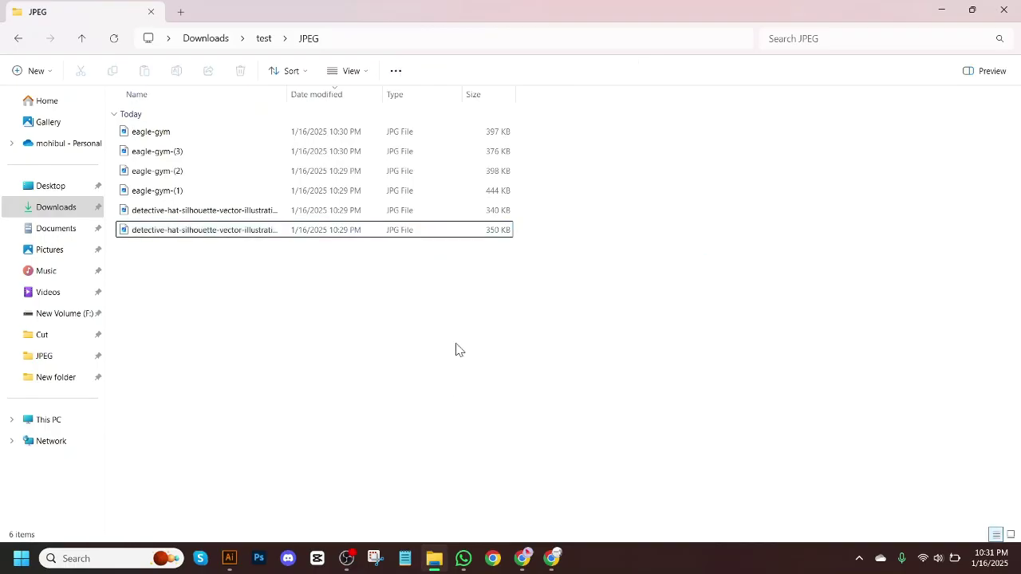
pyautogui.click(1010, 535)
pyautogui.moveTo(619, 288); pyautogui.dragTo(135, 175)
pyautogui.click(540, 199)
pyautogui.click(422, 109)
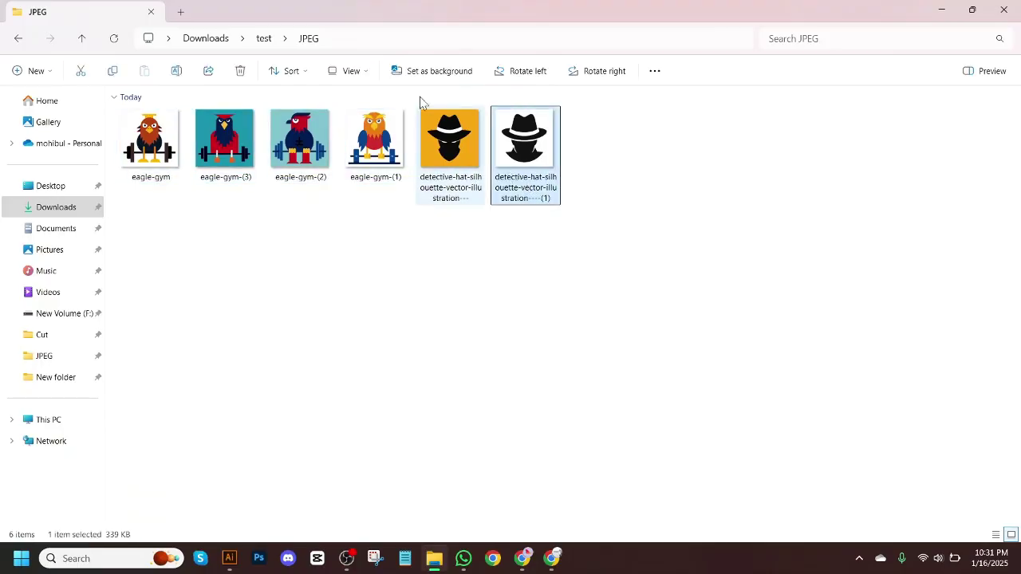
# Go back to the EPS folder inside test and open both detective-hat-silhouette EPS files in Illustrator.
pyautogui.click(262, 41)
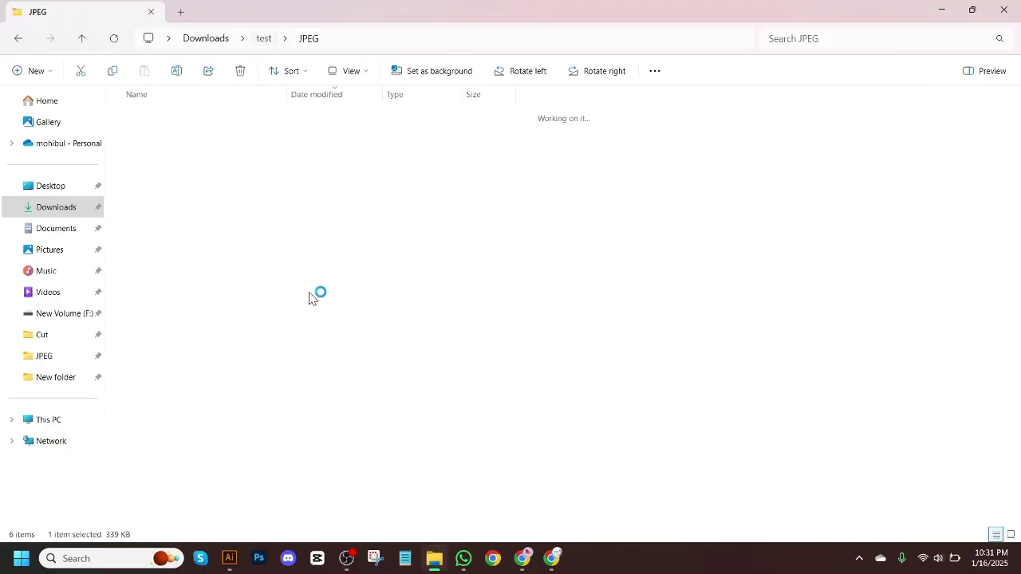
pyautogui.doubleClick(183, 274)
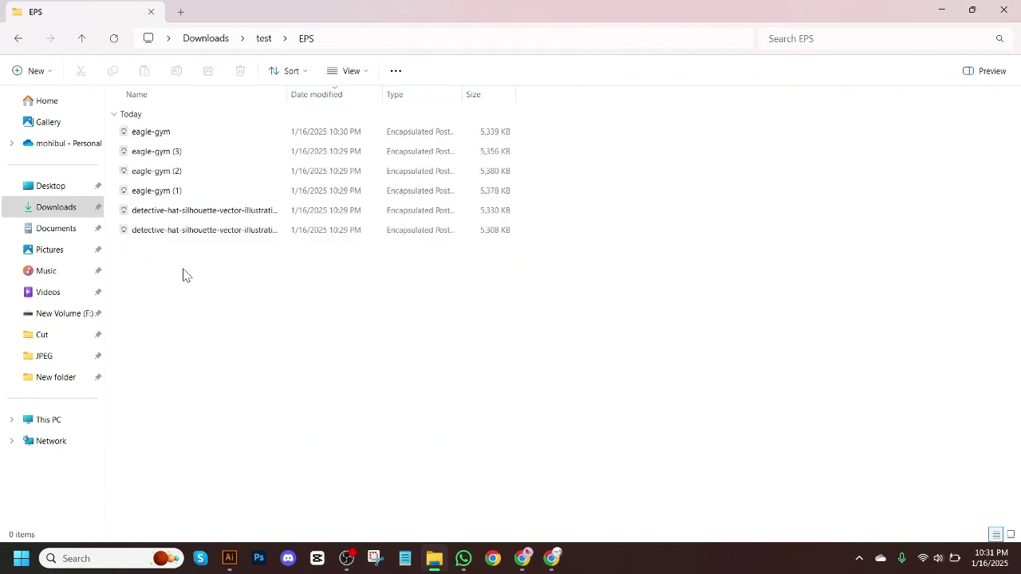
pyautogui.moveTo(255, 275); pyautogui.dragTo(217, 225)
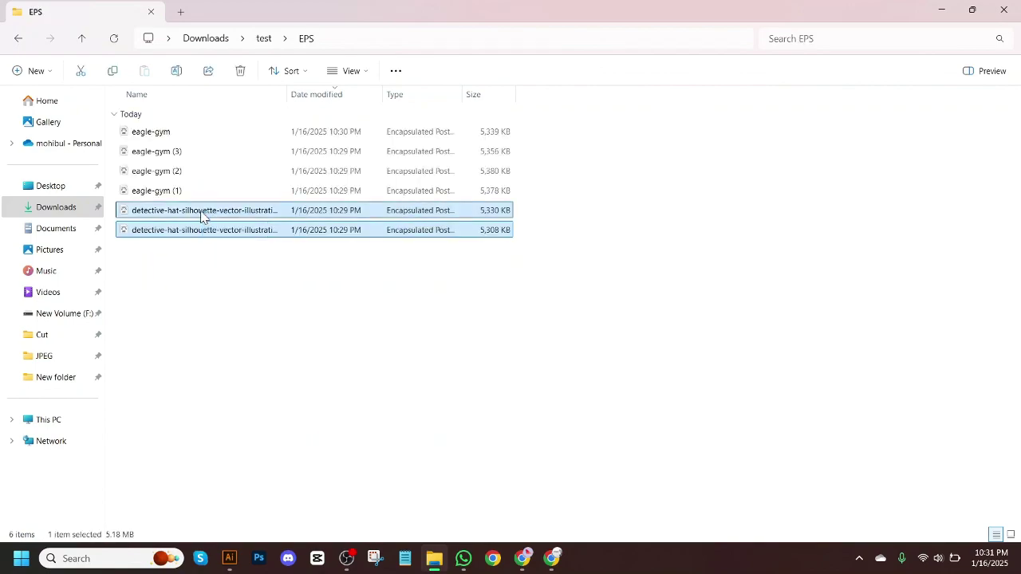
pyautogui.rightClick(215, 229)
pyautogui.click(245, 264)
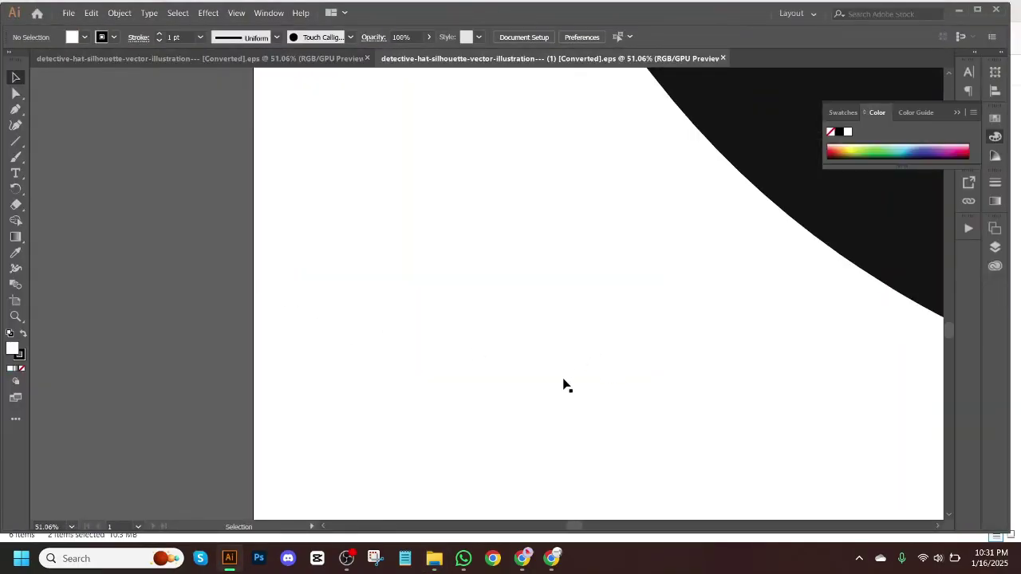
# Inspect the full artwork of both detective-hat documents, first the white-background one and then the orange one.
pyautogui.scroll(3, 672, 328)
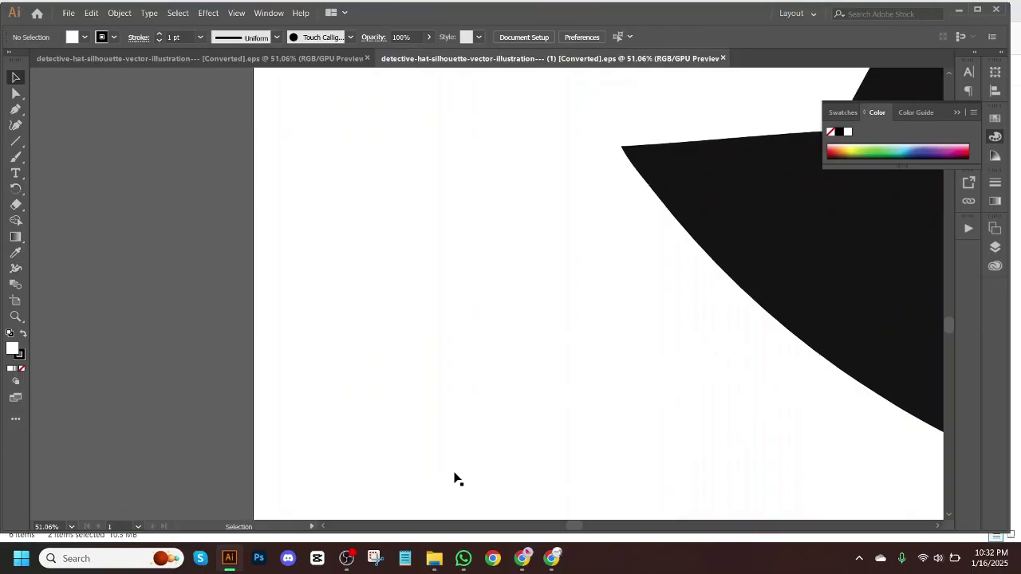
pyautogui.hscroll(5, 542, 454)
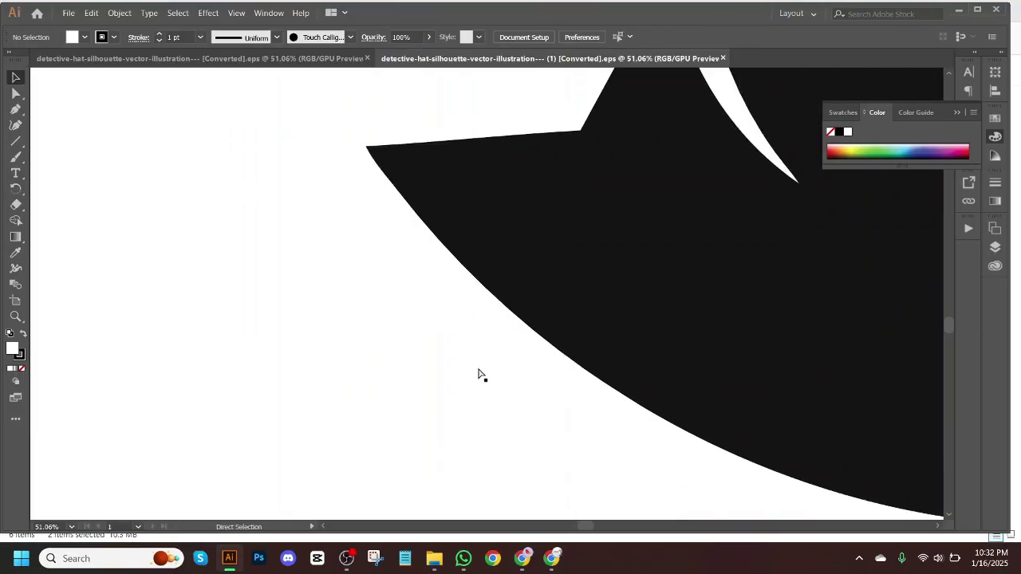
pyautogui.scroll(-4, 574, 313)
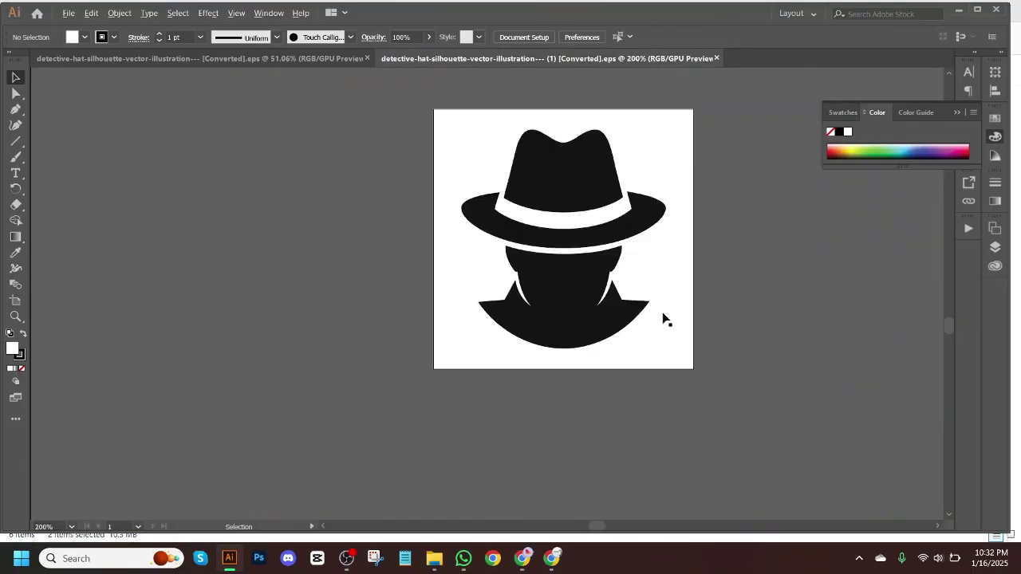
pyautogui.scroll(1, 632, 323)
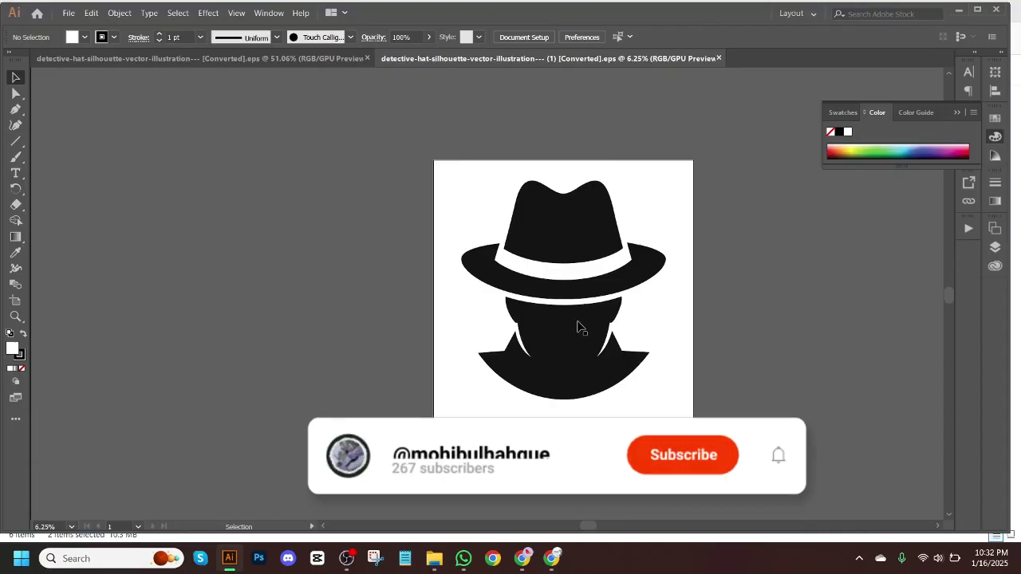
pyautogui.click(269, 64)
pyautogui.scroll(-3, 487, 244)
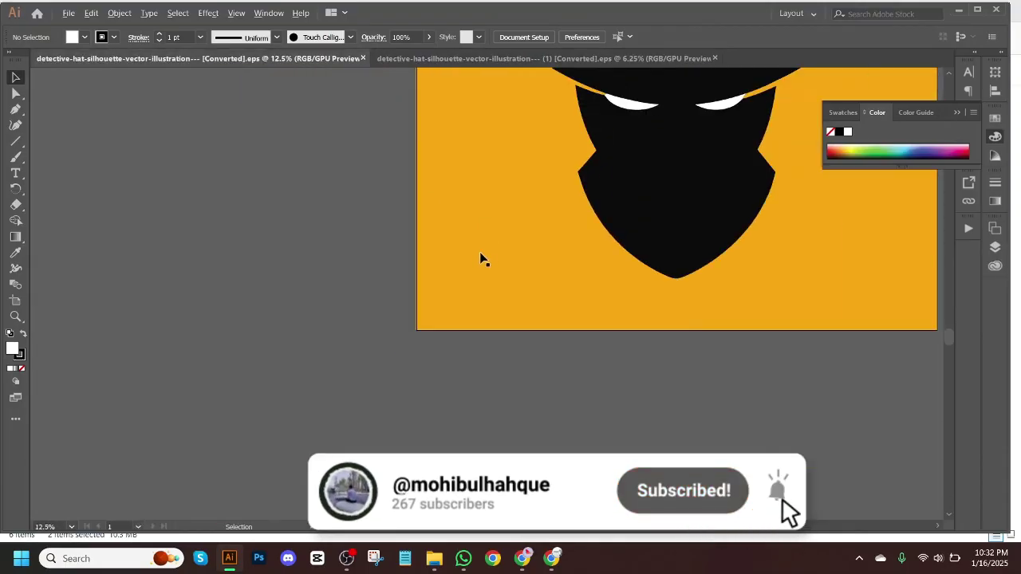
pyautogui.scroll(-2, 718, 253)
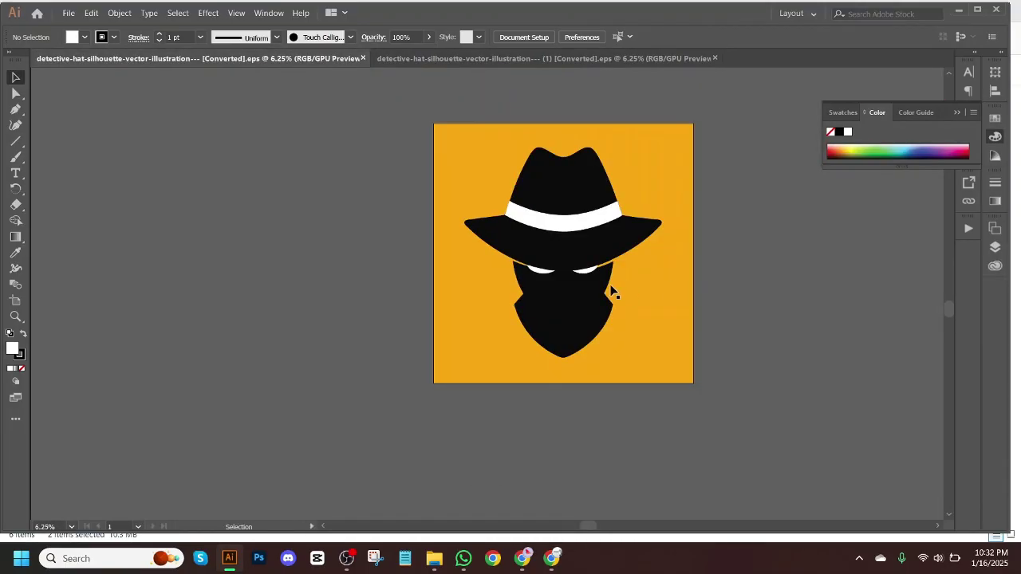
# Ungroup the orange detective-hat artwork and move the black brim and face, white hat band and orange background out of place.
pyautogui.scroll(1, 611, 289)
pyautogui.scroll(-1, 630, 308)
pyautogui.click(570, 319)
pyautogui.rightClick(569, 314)
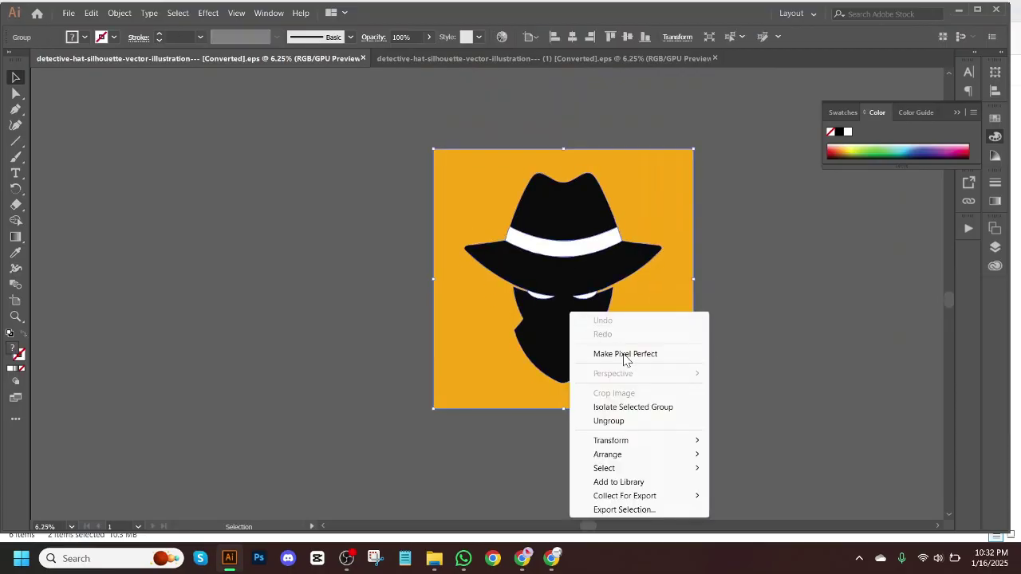
pyautogui.click(646, 421)
pyautogui.click(663, 417)
pyautogui.moveTo(604, 283); pyautogui.dragTo(673, 337)
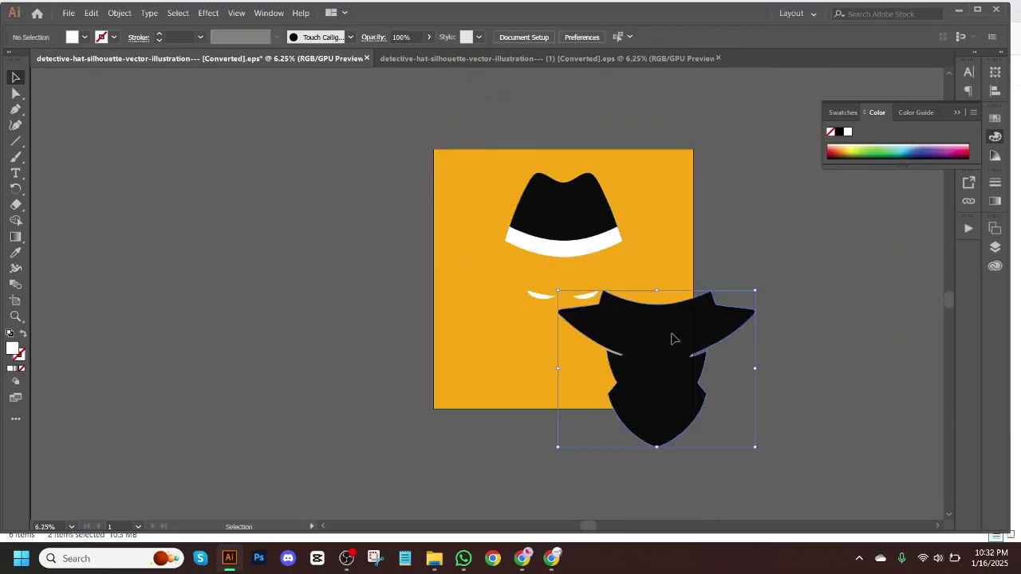
pyautogui.moveTo(628, 305); pyautogui.dragTo(640, 320)
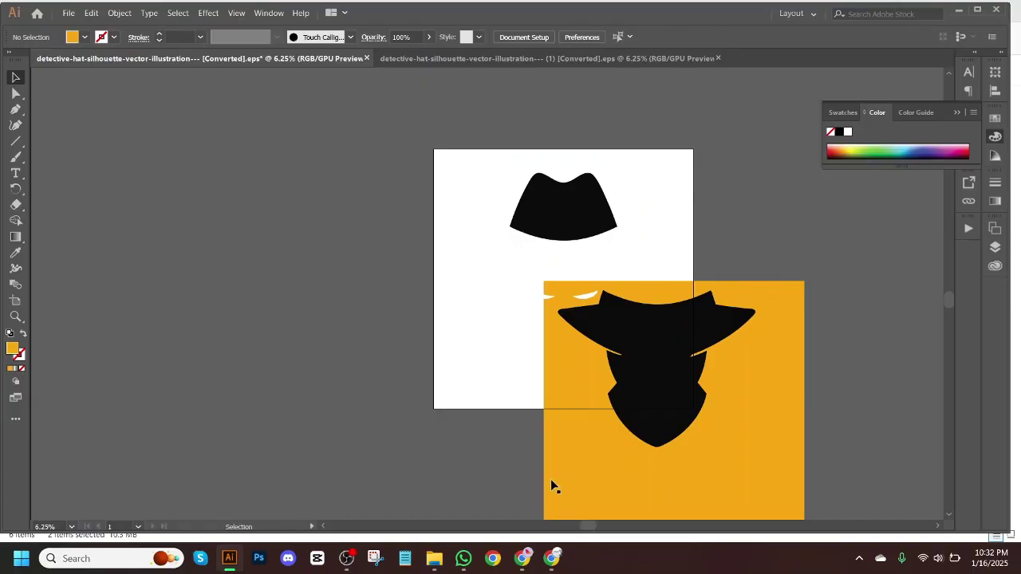
# Inspect the hat's edges up close in the white-background detective-hat document.
pyautogui.click(462, 59)
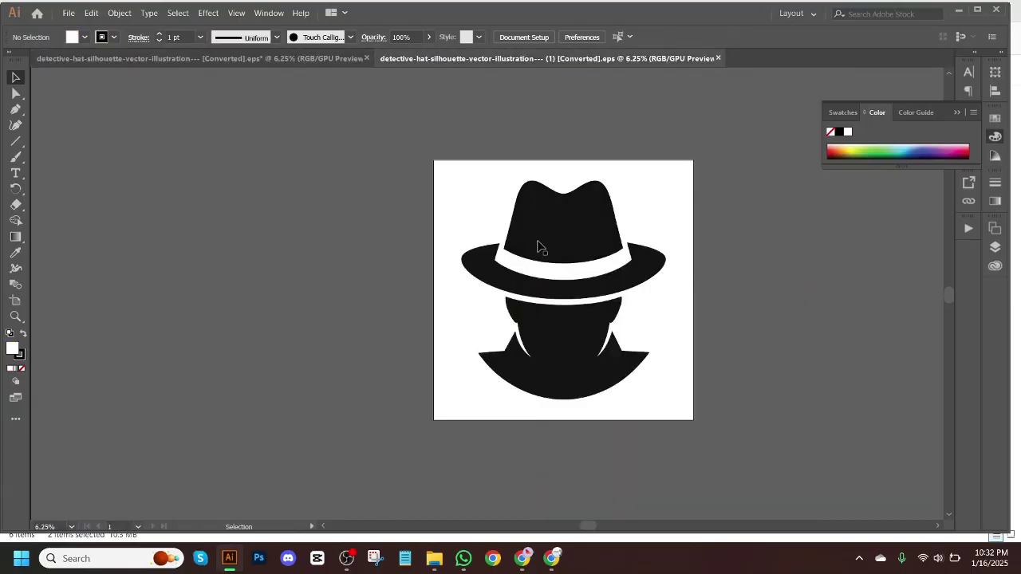
pyautogui.scroll(8, 558, 250)
pyautogui.scroll(-5, 540, 246)
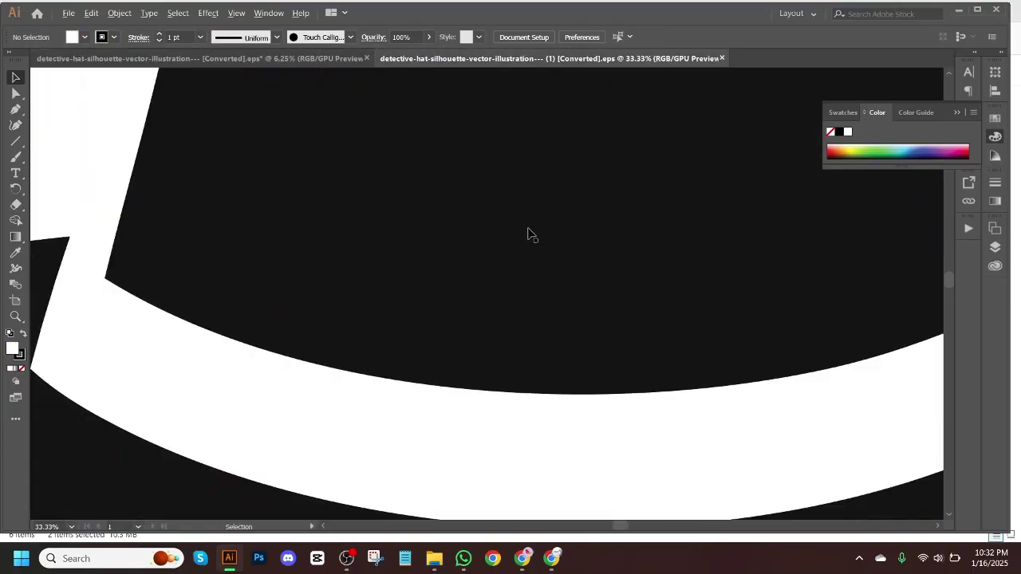
pyautogui.scroll(-2, 319, 133)
# Return to the orange detective-hat document and undo the moves of its shapes.
pyautogui.click(237, 60)
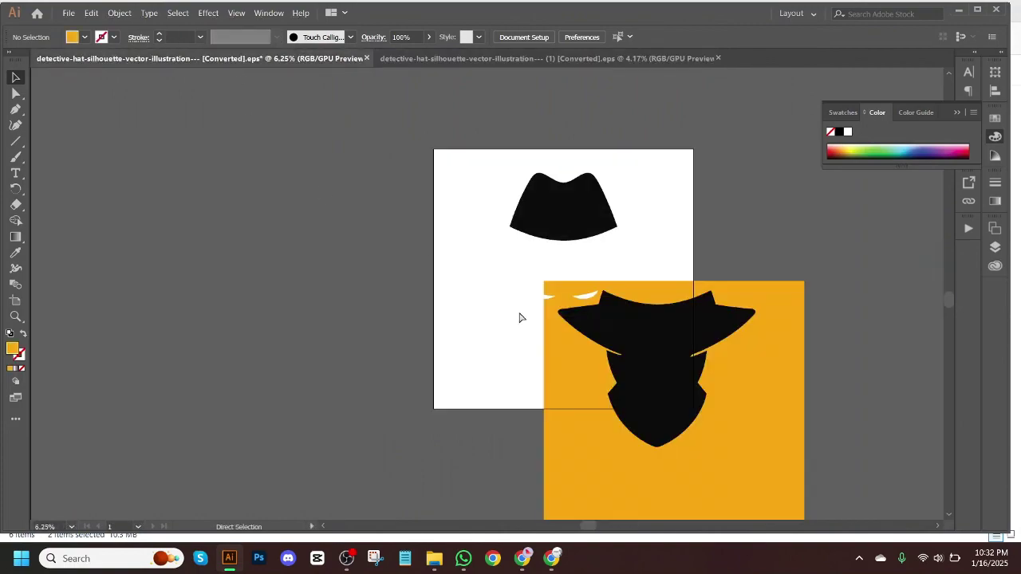
pyautogui.hotkey('ctrl', 'z')
pyautogui.hotkey('ctrl', 'z')
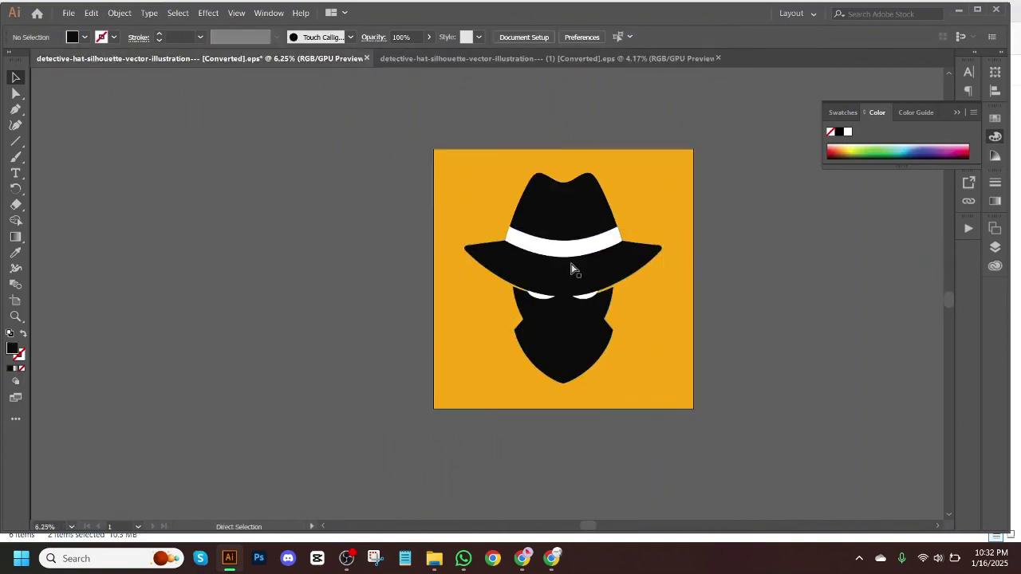
# Examine the edges of the hat brim, white band and eyes up close in the orange artwork.
pyautogui.hscroll(-2, 587, 275)
pyautogui.scroll(6, 599, 284)
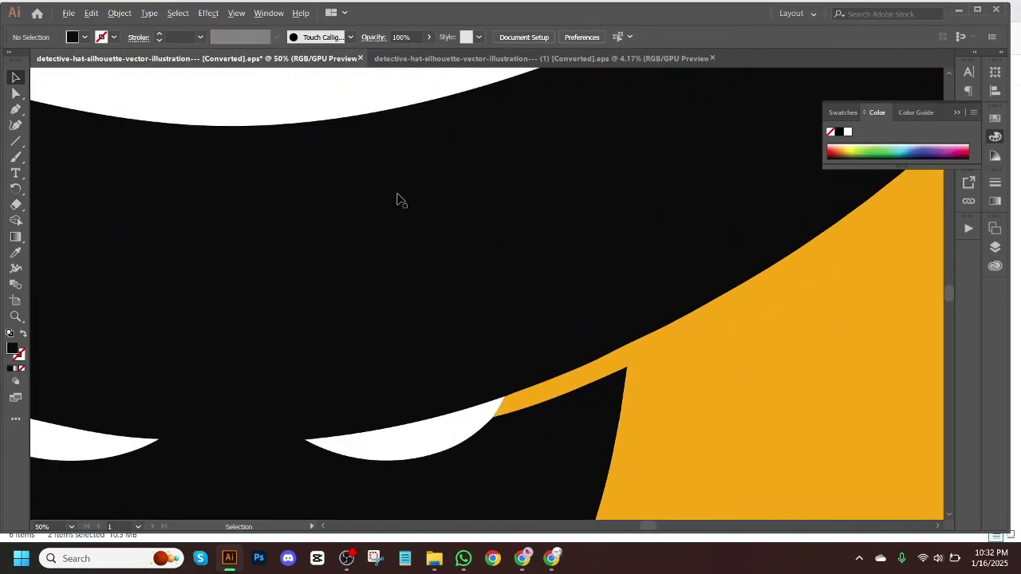
pyautogui.scroll(3, 396, 199)
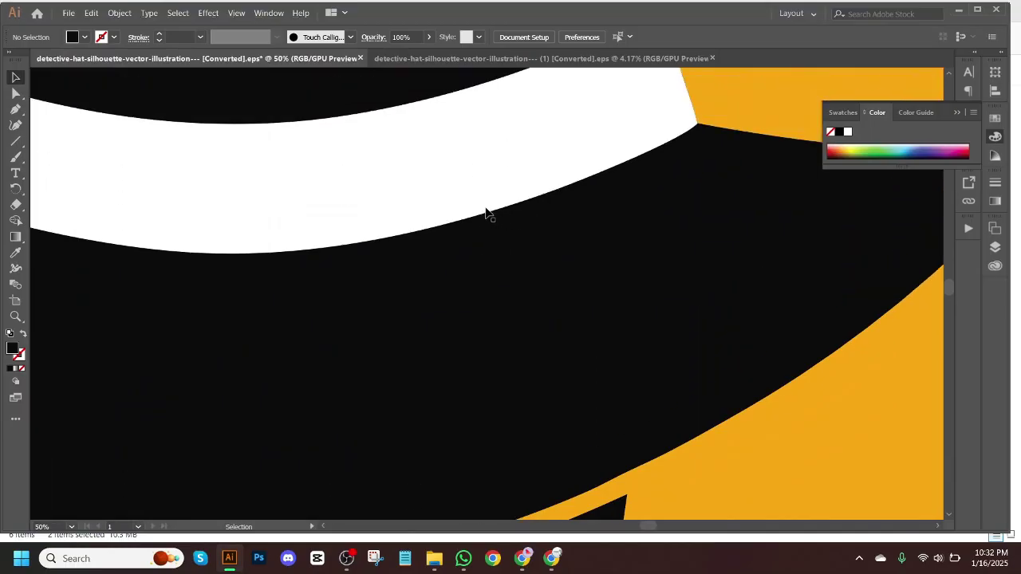
pyautogui.scroll(1, 485, 214)
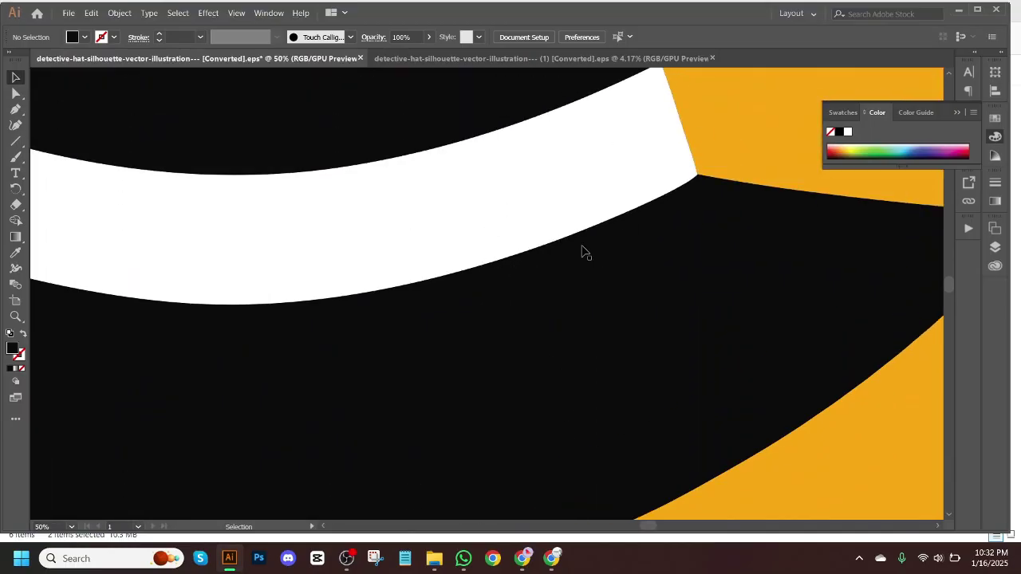
# Review the exported files in the EPS folder and switch to the Recraft project in Chrome.
pyautogui.click(434, 558)
pyautogui.moveTo(650, 336); pyautogui.dragTo(212, 140)
pyautogui.click(594, 488)
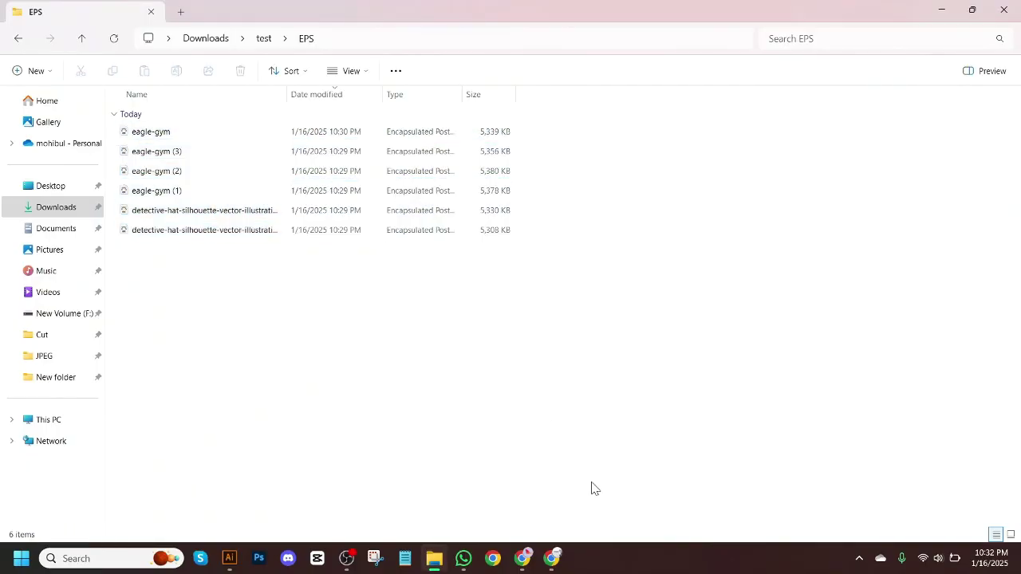
pyautogui.click(546, 560)
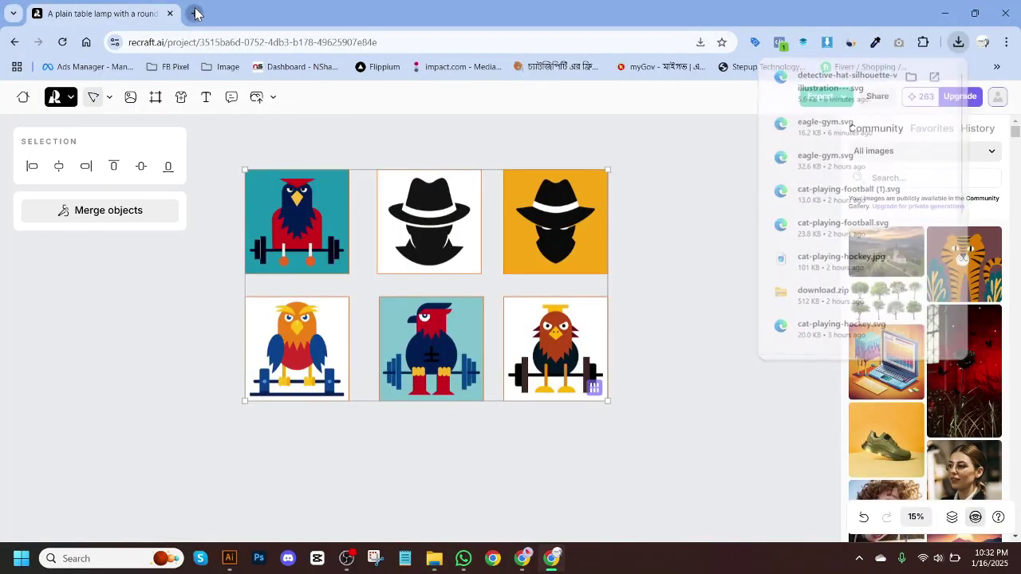
# Open the Freepik contributor upload page in a new browser tab.
pyautogui.click(195, 13)
pyautogui.click(239, 66)
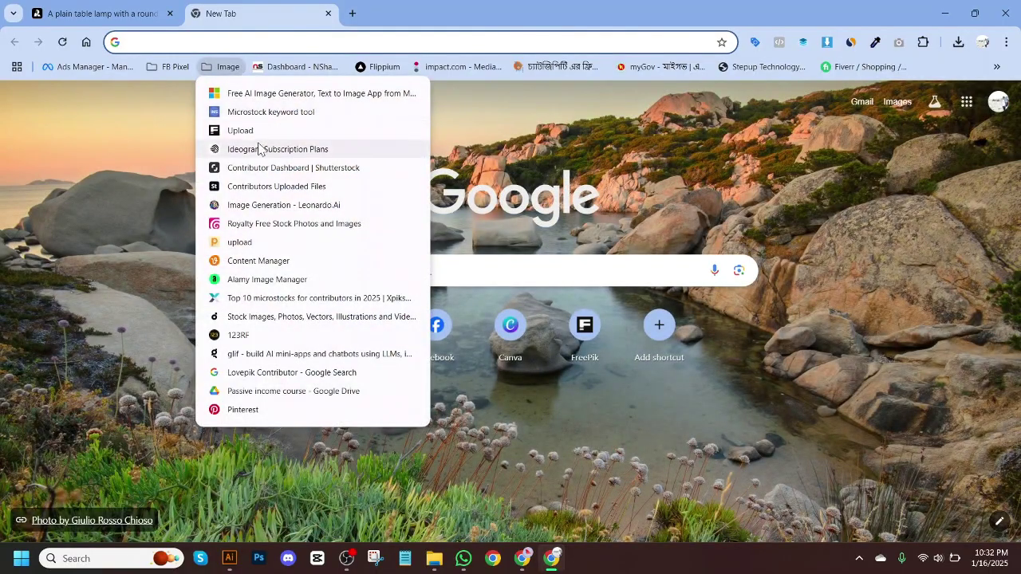
pyautogui.click(263, 132)
# Switch to the Adobe Stock contributor window and upload all six EPS files from the test EPS folder.
pyautogui.moveTo(521, 571)
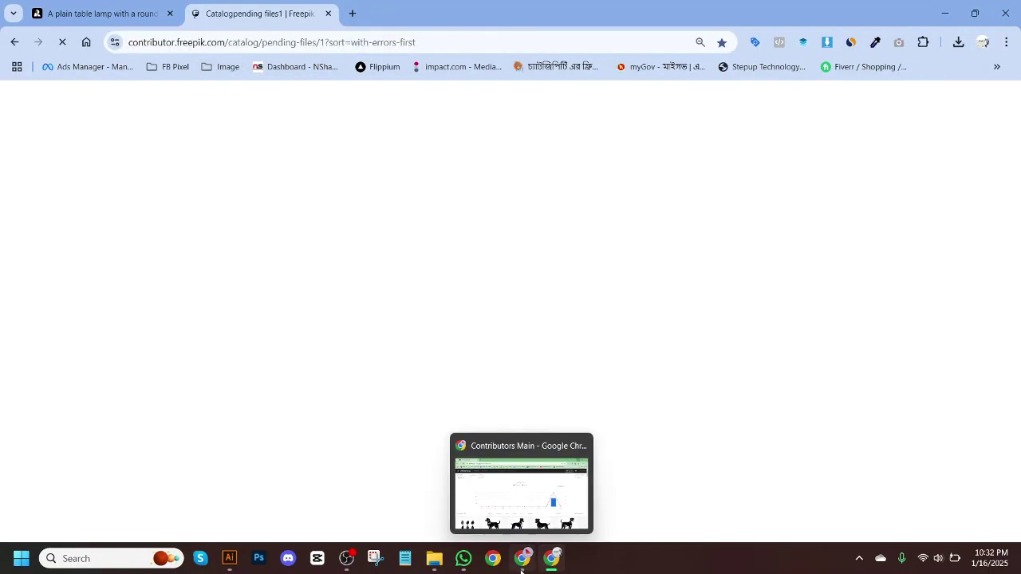
pyautogui.click(521, 486)
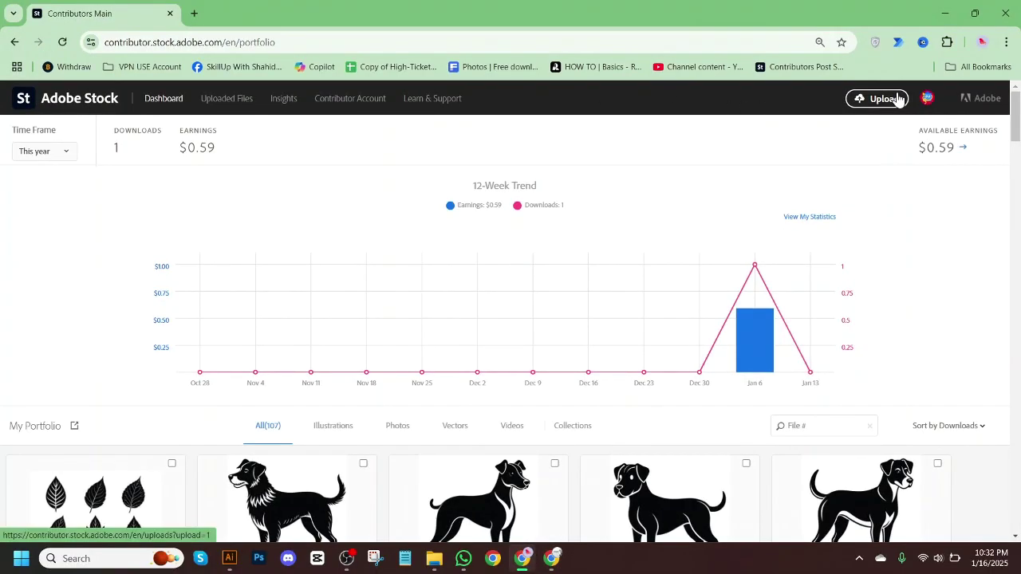
pyautogui.click(894, 101)
pyautogui.click(476, 356)
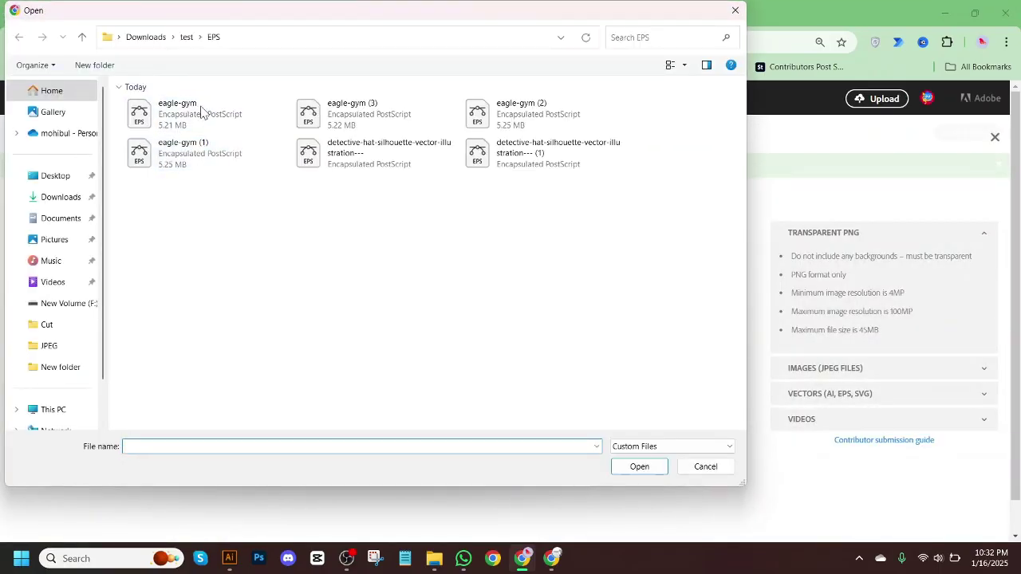
pyautogui.moveTo(120, 96); pyautogui.dragTo(565, 369)
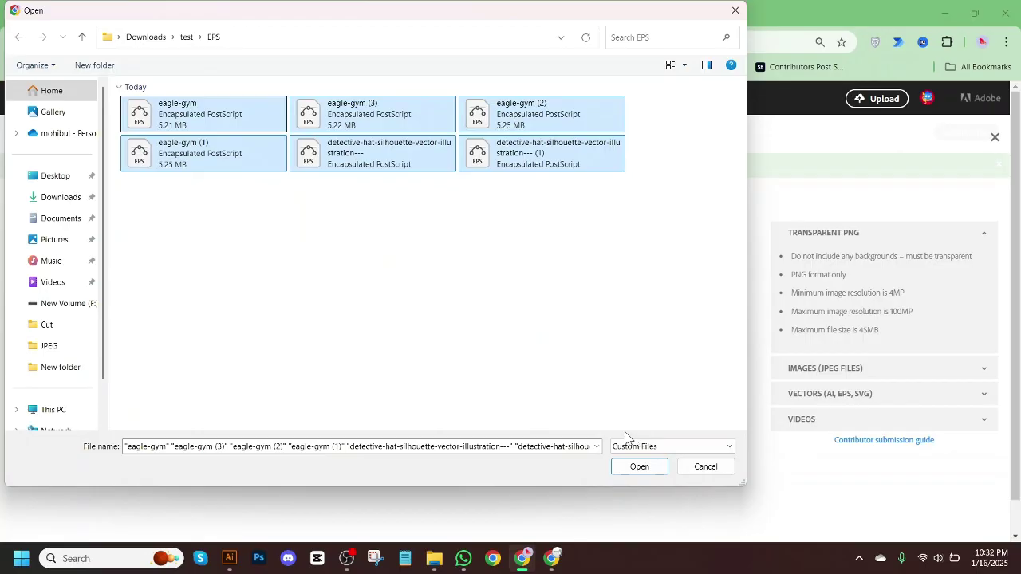
pyautogui.click(642, 467)
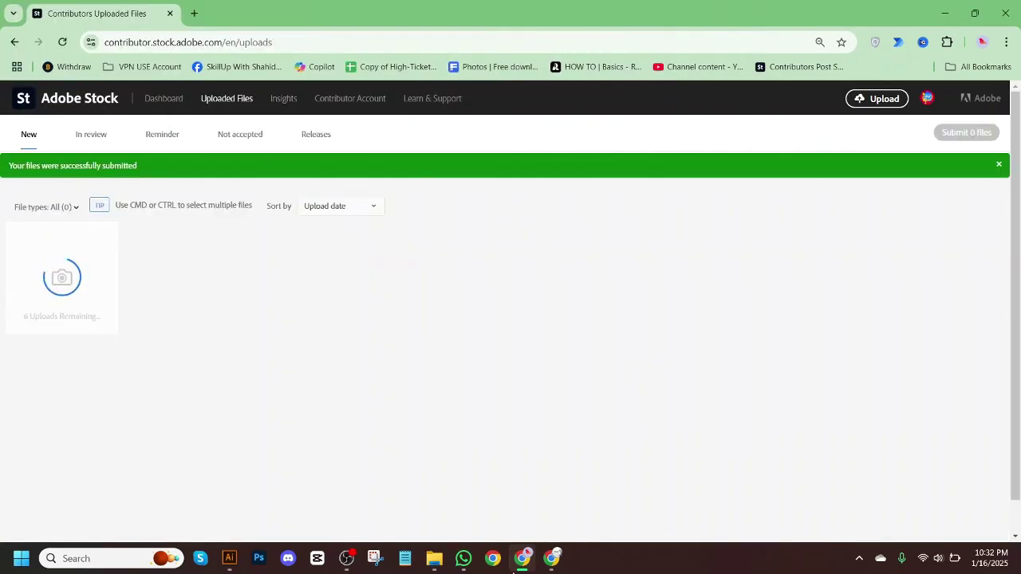
# Copy all six EPS files from the EPS folder into the JPEG folder in File Explorer and refresh the listing.
pyautogui.click(551, 559)
pyautogui.click(434, 559)
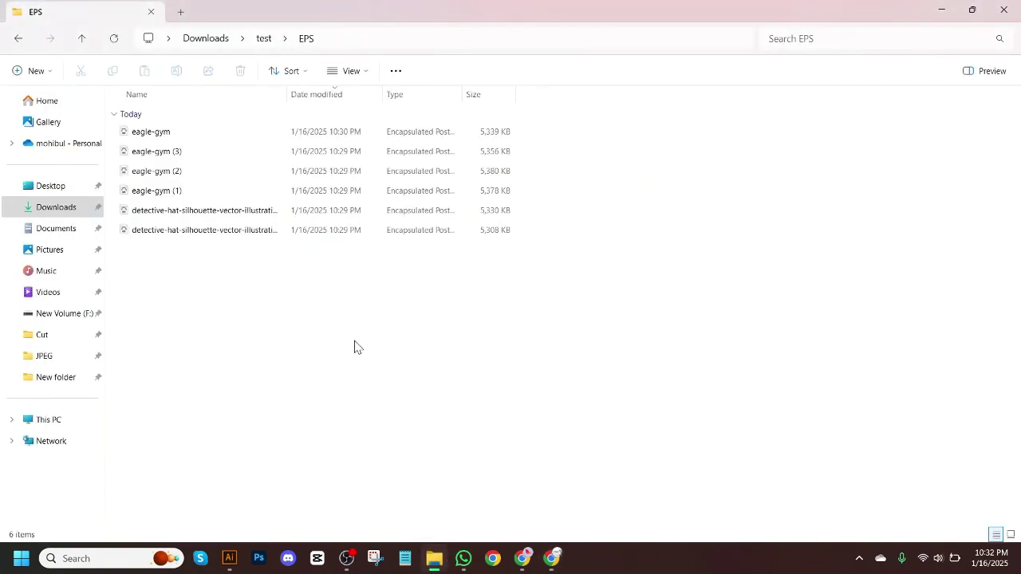
pyautogui.click(260, 40)
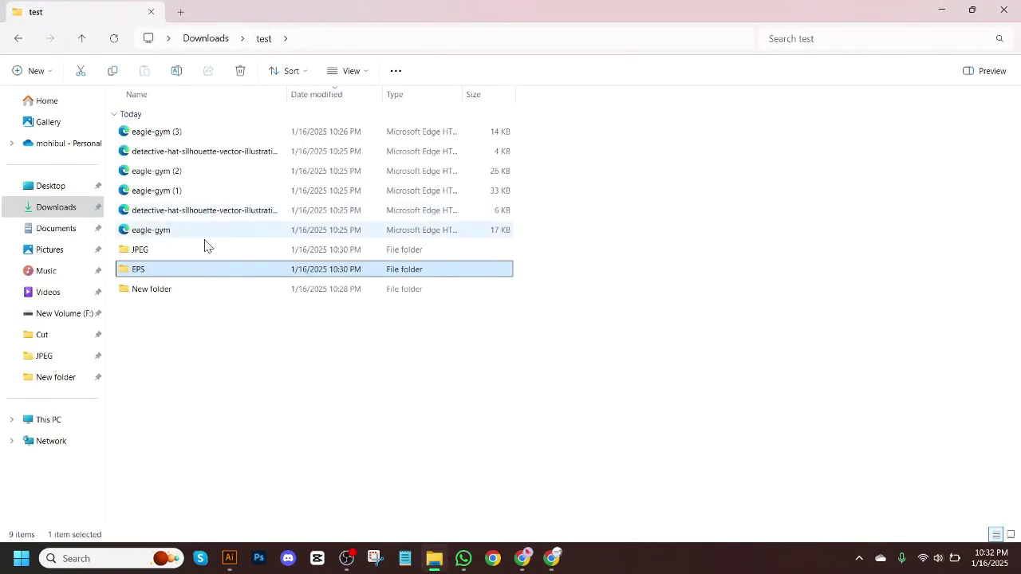
pyautogui.press('Return')
pyautogui.moveTo(513, 276); pyautogui.dragTo(165, 104)
pyautogui.hotkey('alt', 'Up')
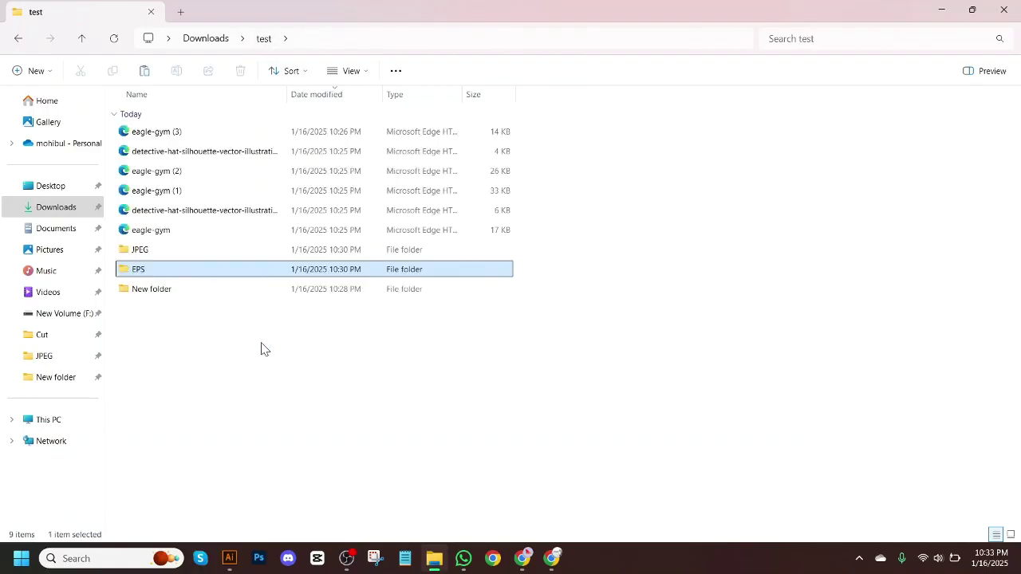
pyautogui.press('Return')
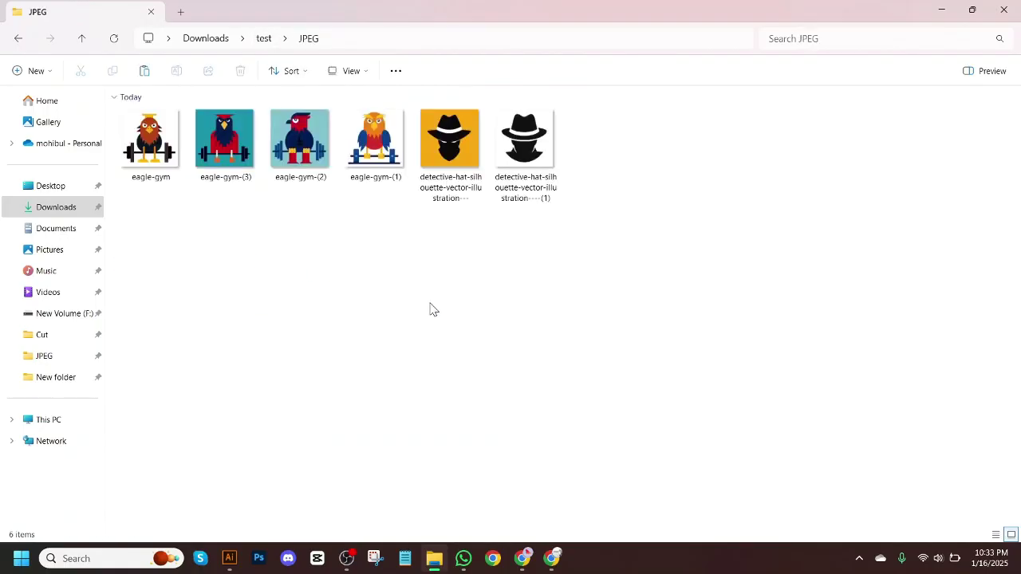
pyautogui.hotkey('ctrl', 'v')
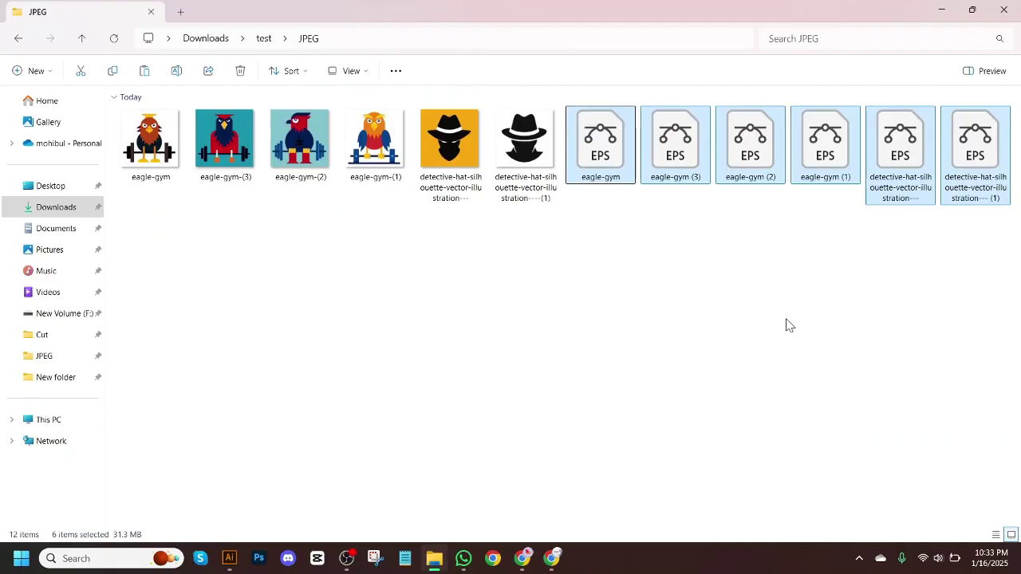
pyautogui.click(824, 319)
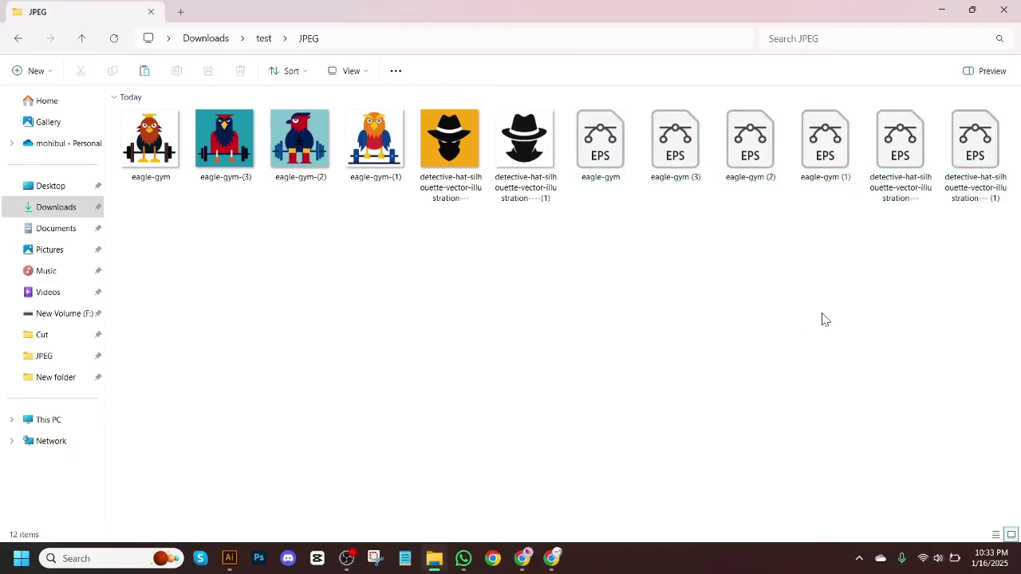
pyautogui.click(115, 39)
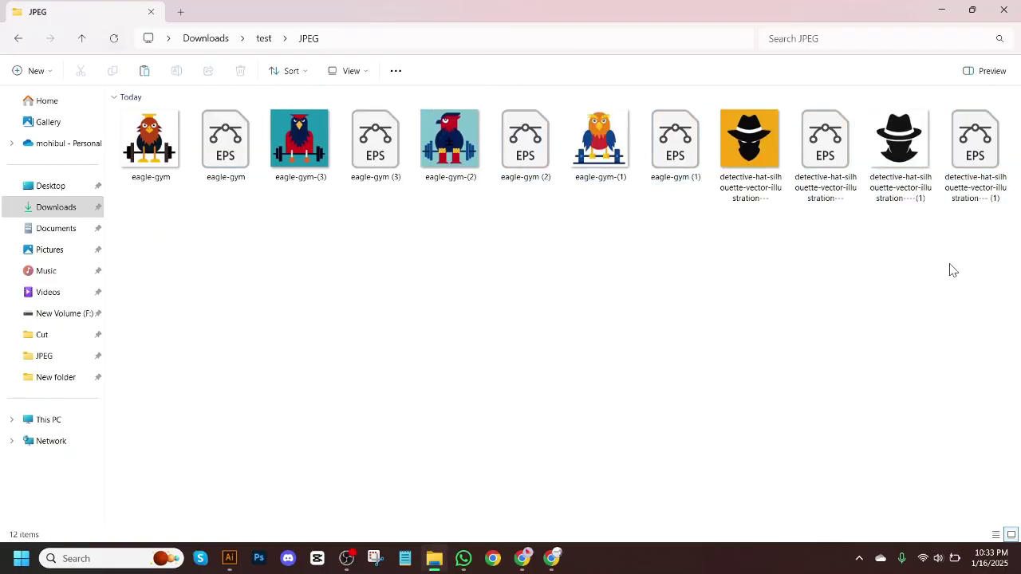
# Check the matching JPEG and EPS pairs of the detective-hat and eagle-gym artwork in the JPEG folder.
pyautogui.moveTo(952, 270); pyautogui.dragTo(870, 110)
pyautogui.moveTo(787, 241); pyautogui.dragTo(704, 236)
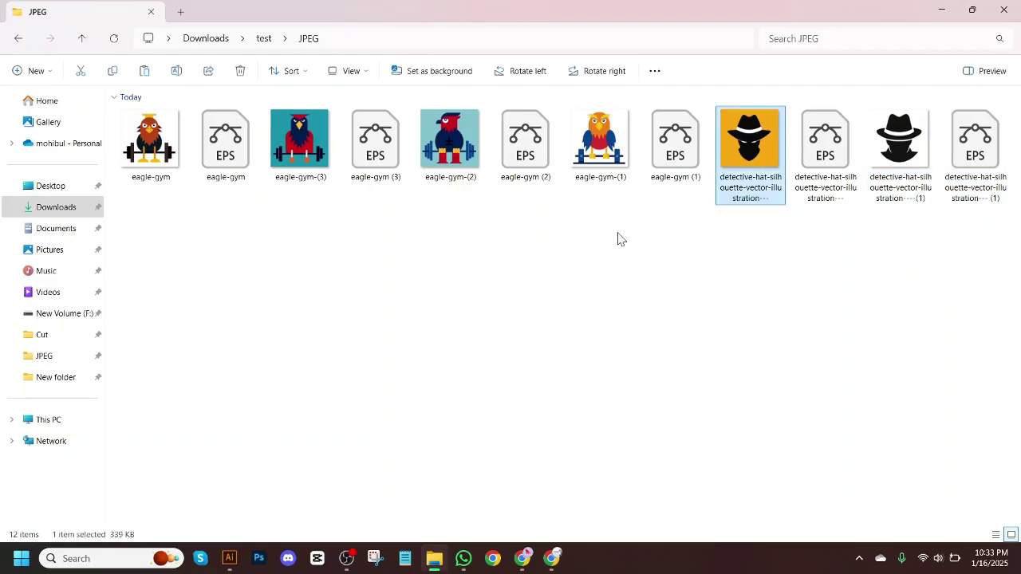
pyautogui.moveTo(618, 238); pyautogui.dragTo(550, 168)
pyautogui.click(489, 251)
pyautogui.moveTo(348, 246); pyautogui.dragTo(181, 134)
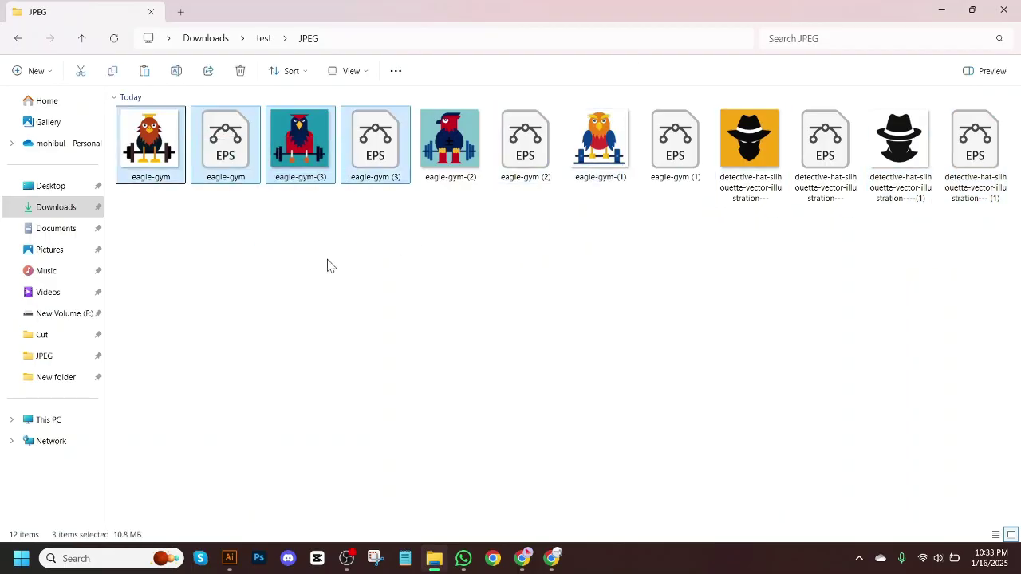
pyautogui.click(331, 265)
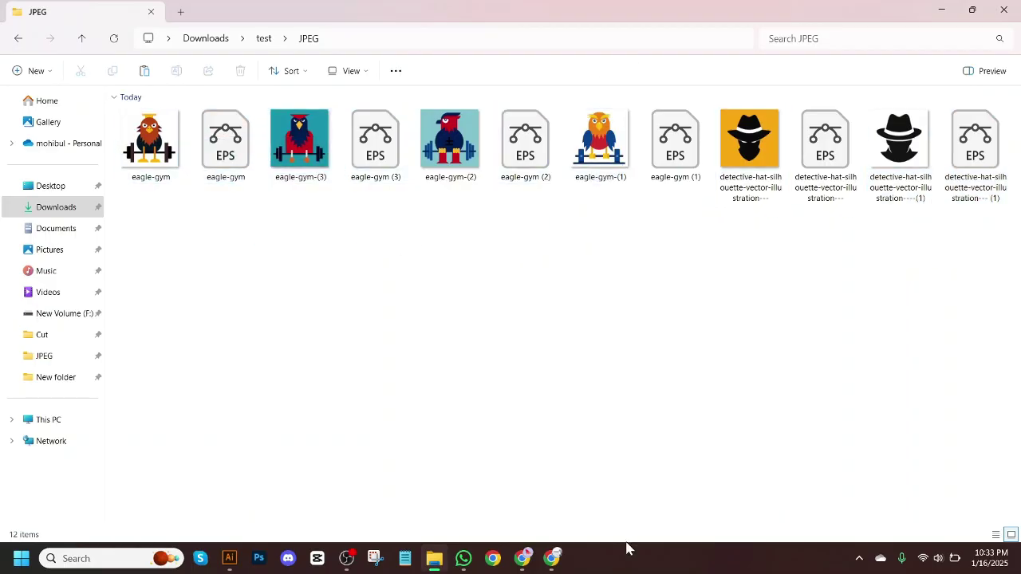
# Review the published files on the Freepik contributor site in Chrome and return to the Adobe Stock uploads.
pyautogui.click(552, 558)
pyautogui.click(94, 279)
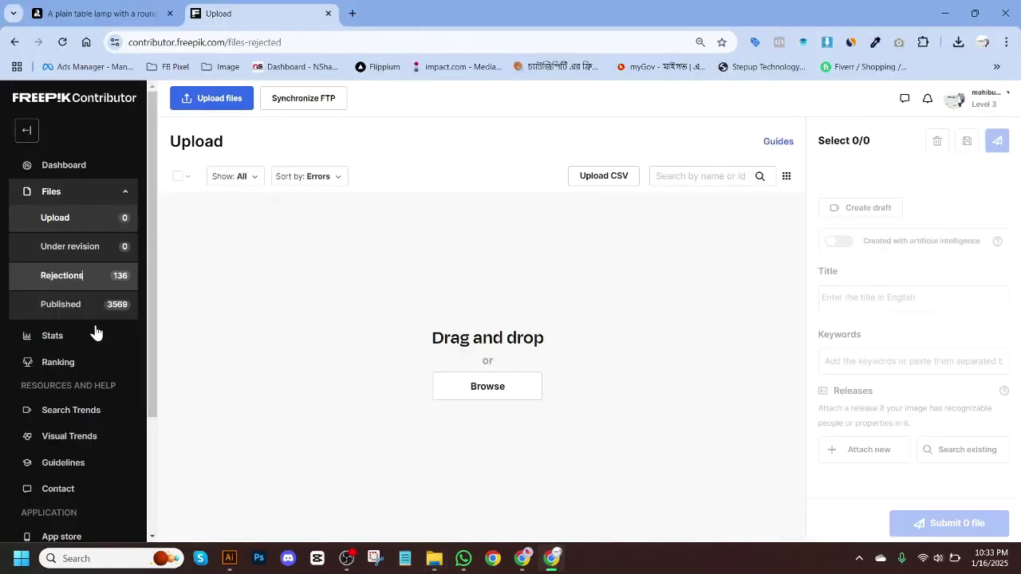
pyautogui.click(91, 309)
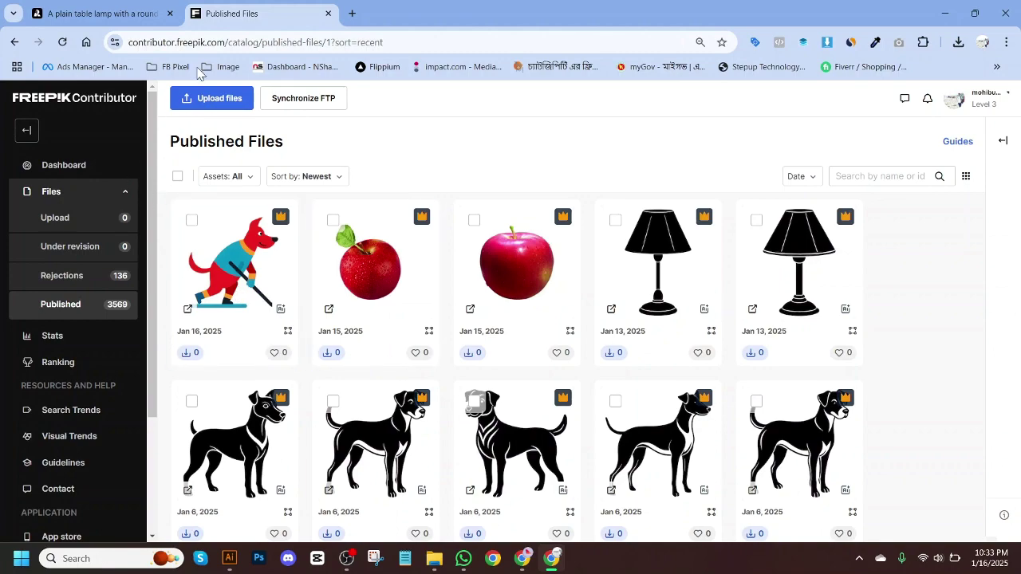
pyautogui.click(522, 560)
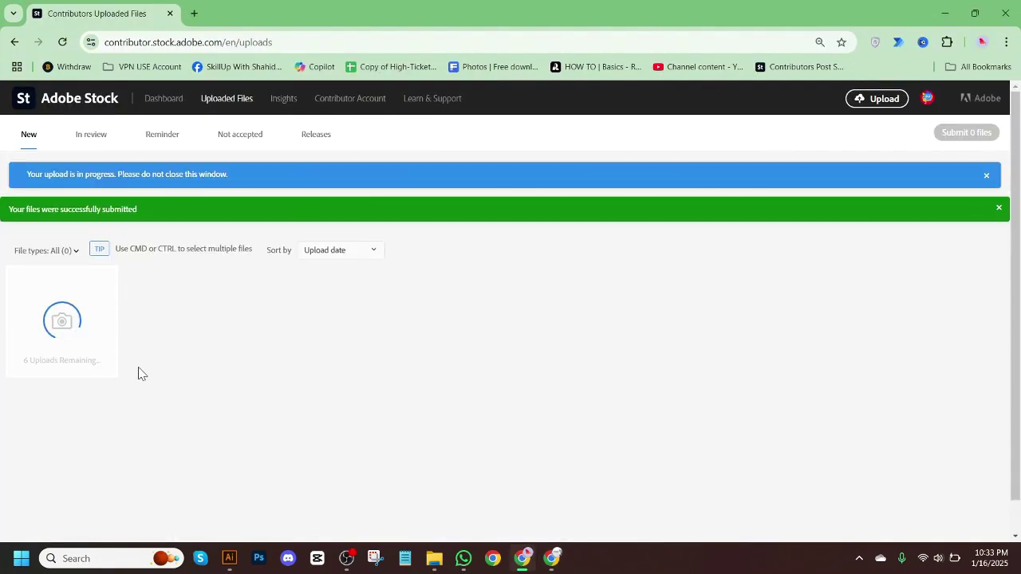